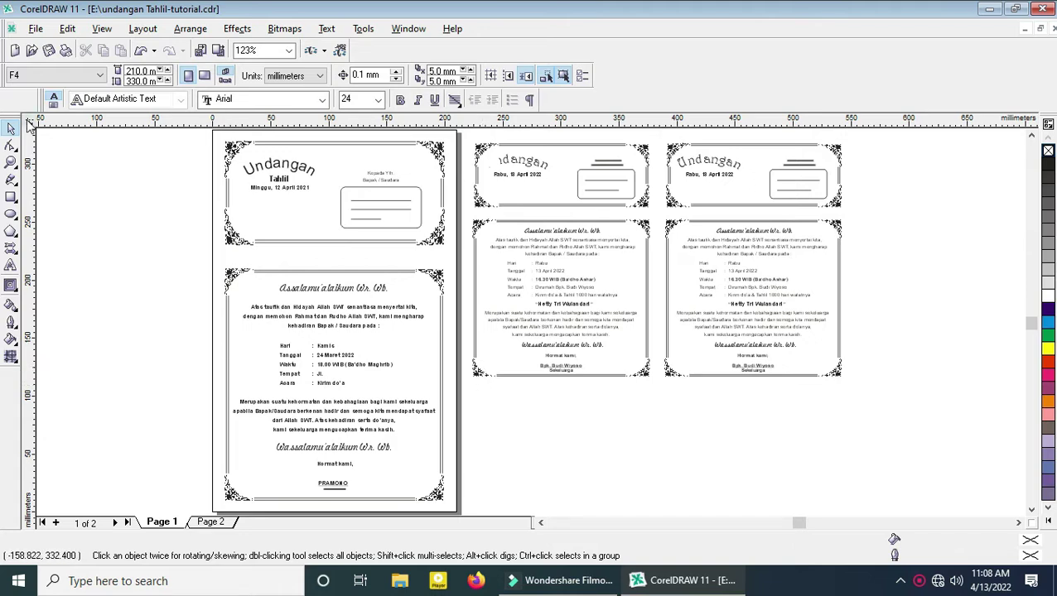
# Step: Create a new blank document and set its paper size to F4
pyautogui.click(37, 28)
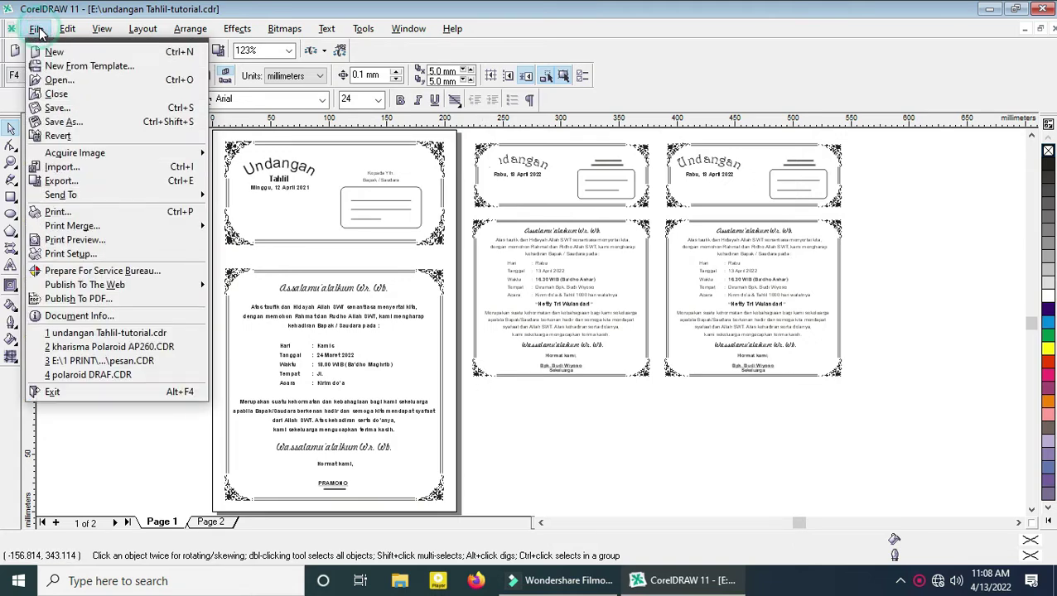
pyautogui.click(54, 53)
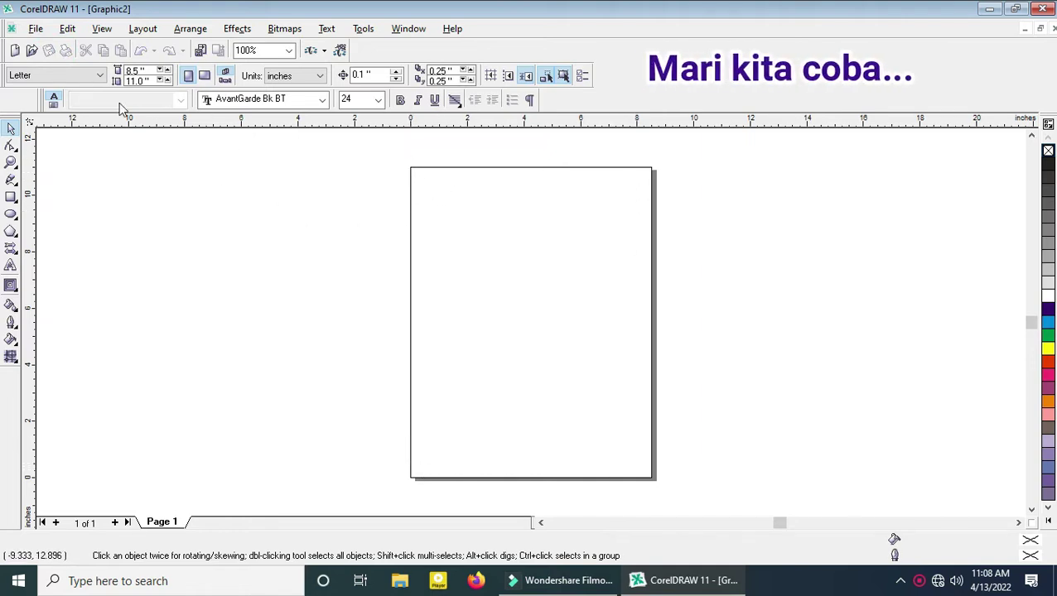
pyautogui.click(87, 76)
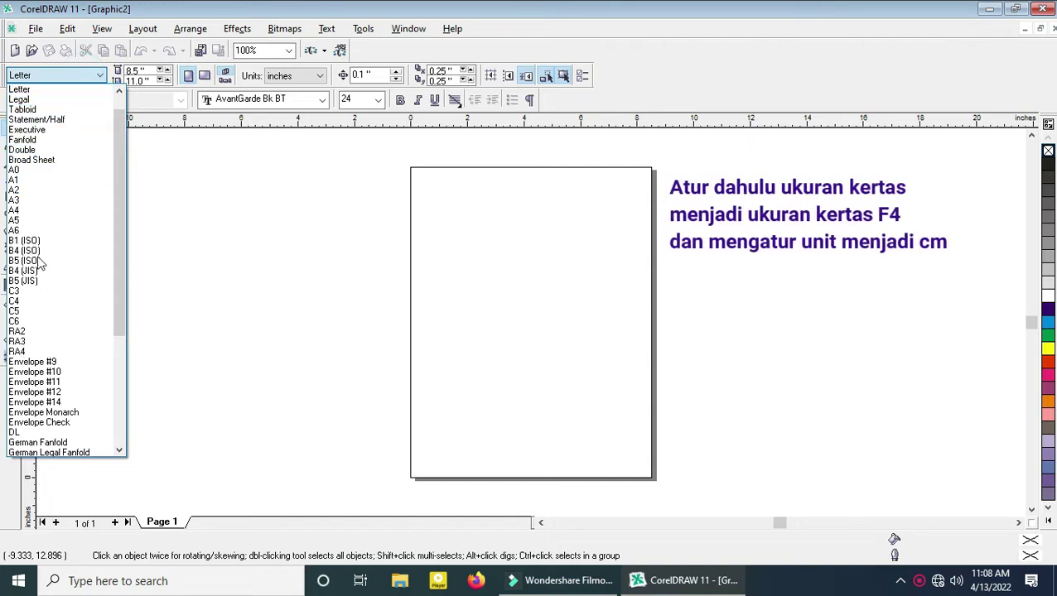
pyautogui.scroll(-6, 123, 135)
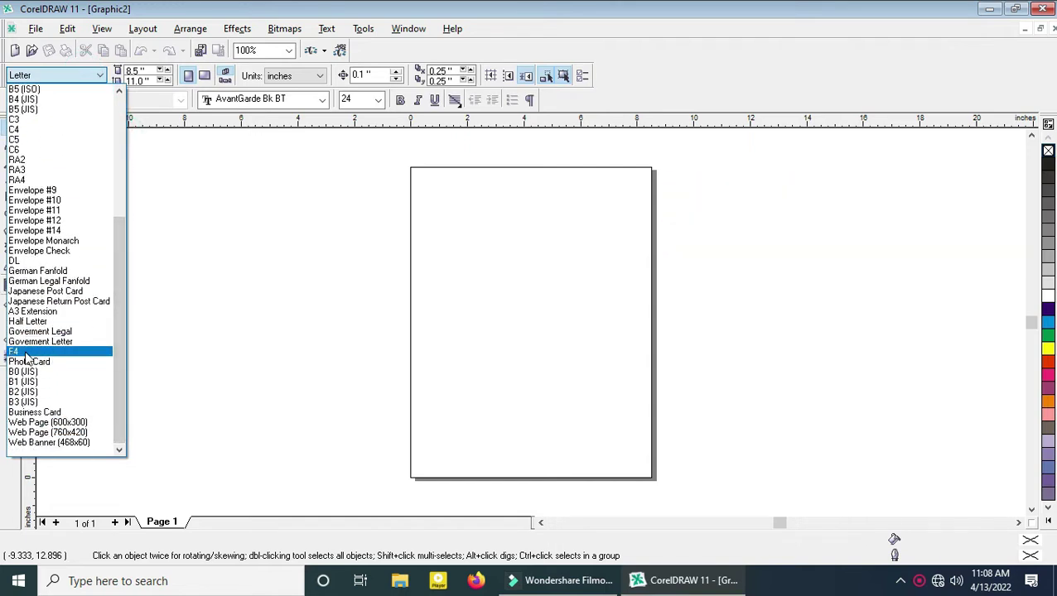
pyautogui.click(15, 352)
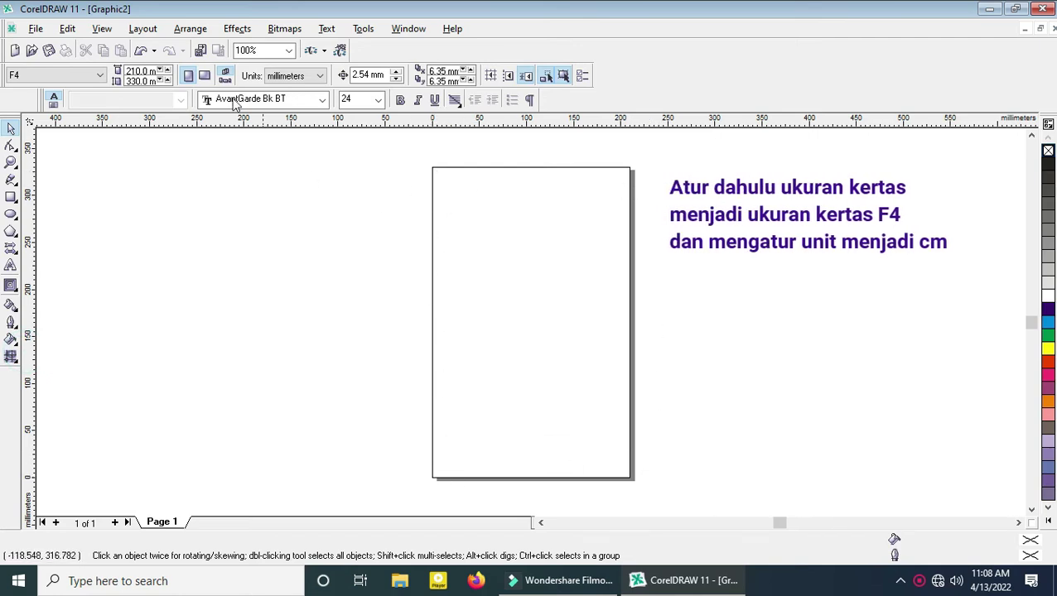
# Step: Set the document's units to centimeters
pyautogui.click(319, 76)
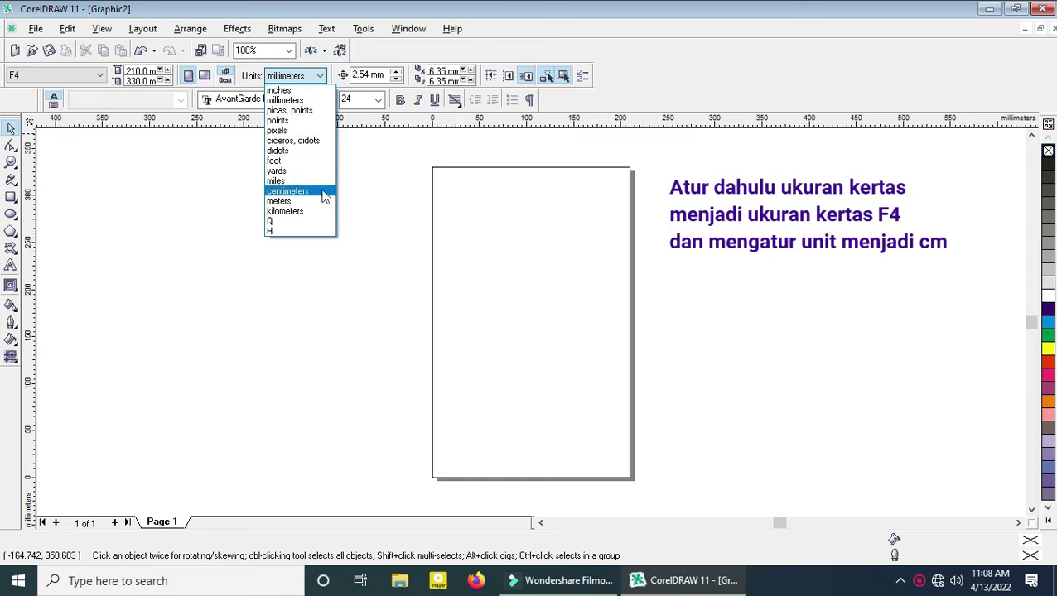
pyautogui.click(302, 193)
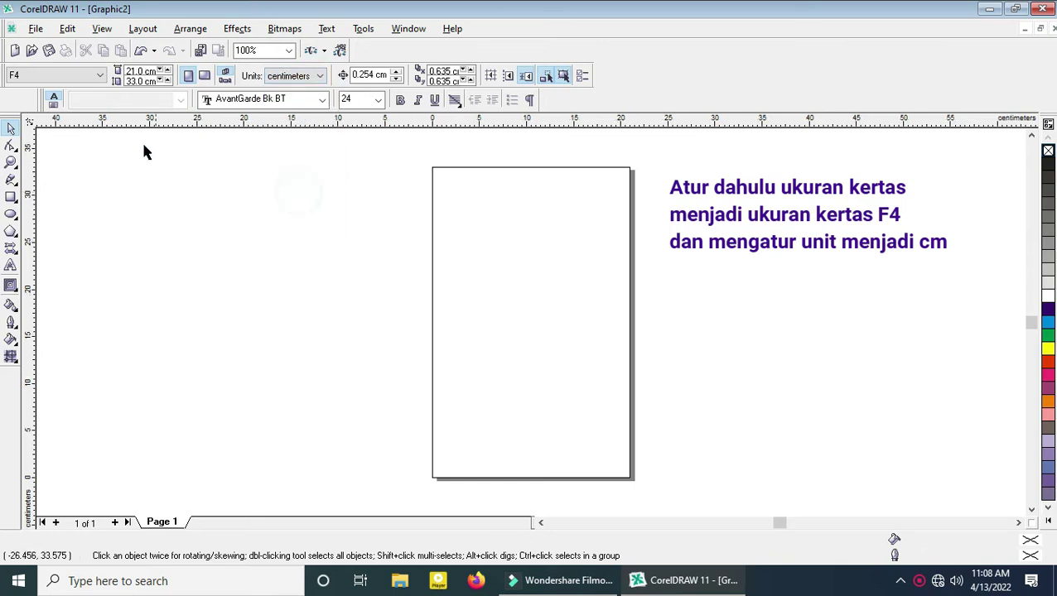
pyautogui.click(140, 81)
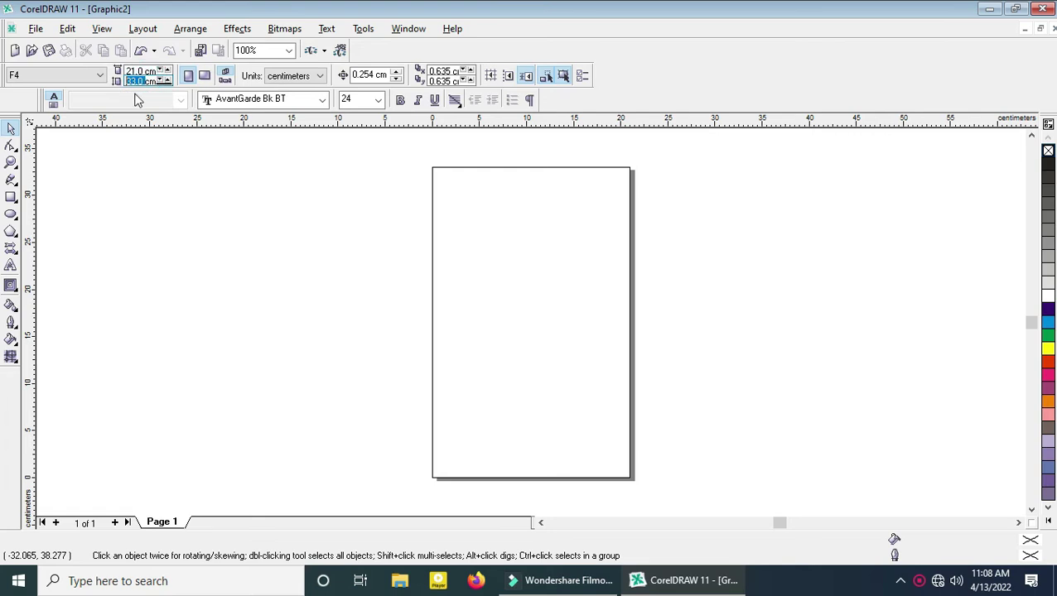
pyautogui.click(213, 196)
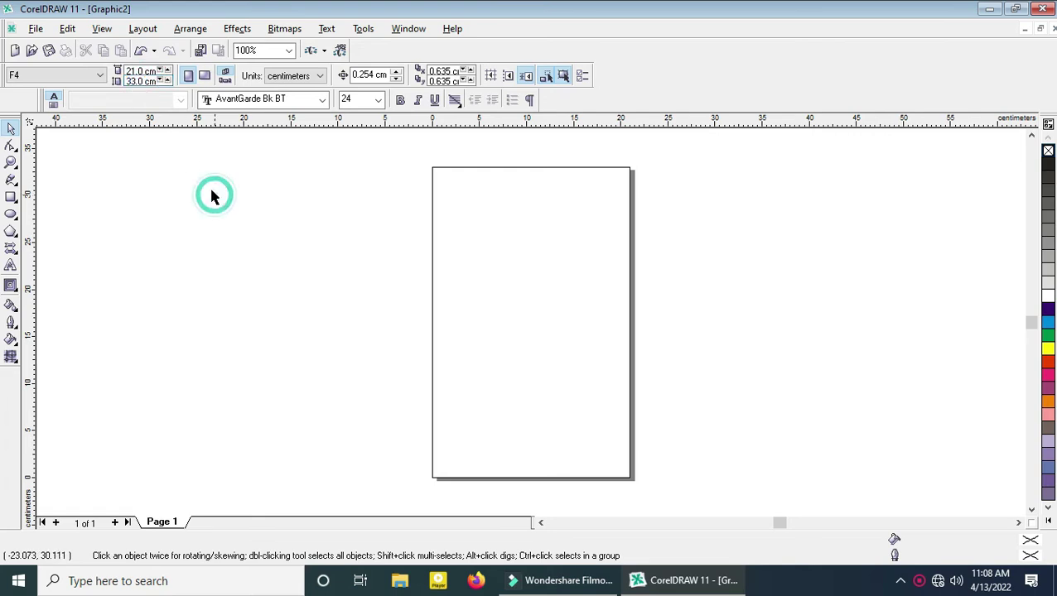
# Step: Create a page-frame rectangle, shorten it from the page's bottom upward, and set its height to 11 cm
pyautogui.doubleClick(11, 198)
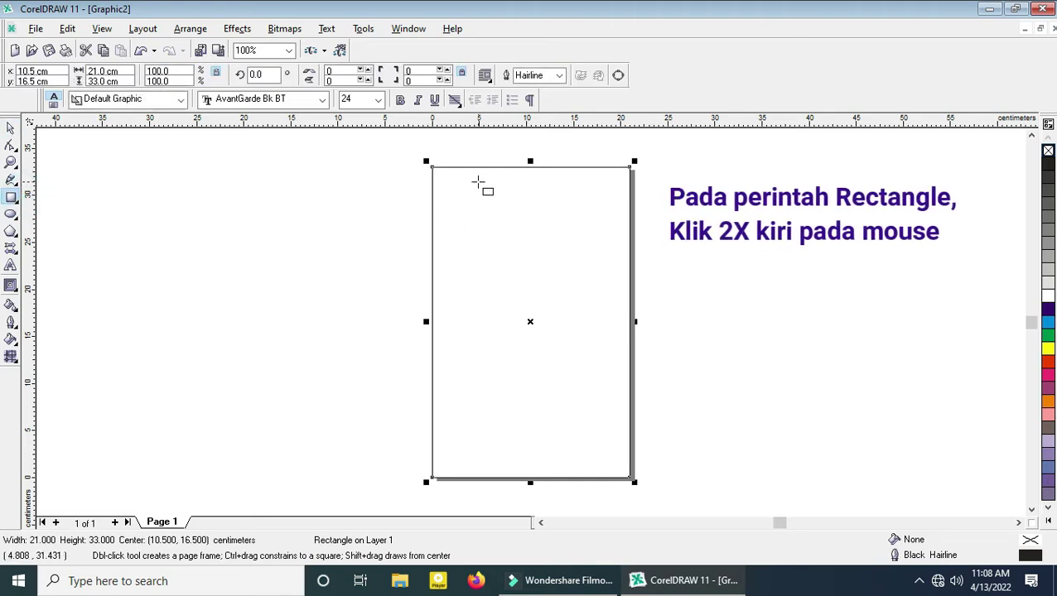
pyautogui.moveTo(530, 483); pyautogui.dragTo(540, 283)
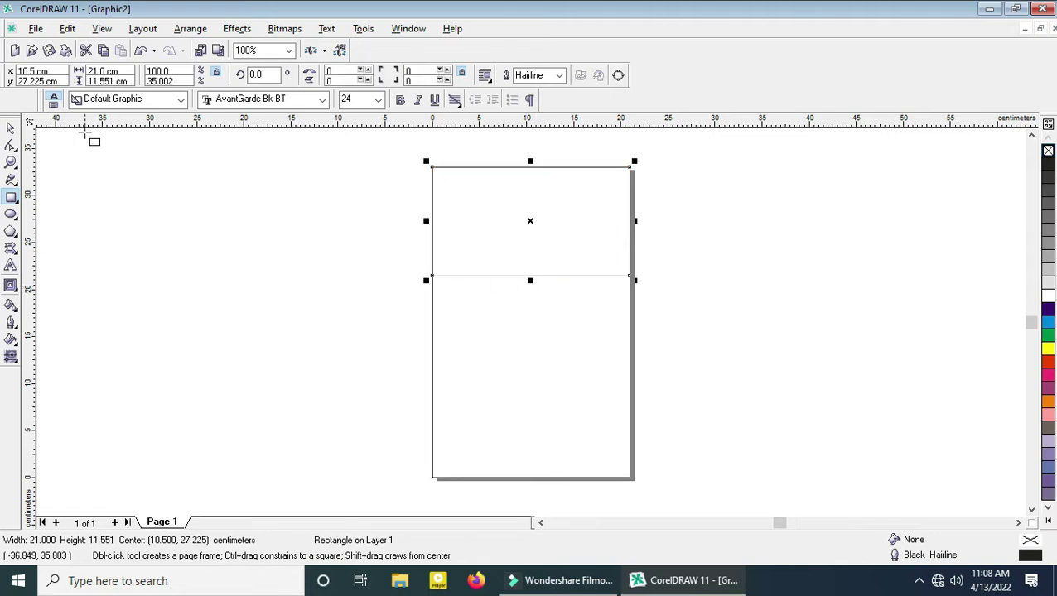
pyautogui.doubleClick(105, 81)
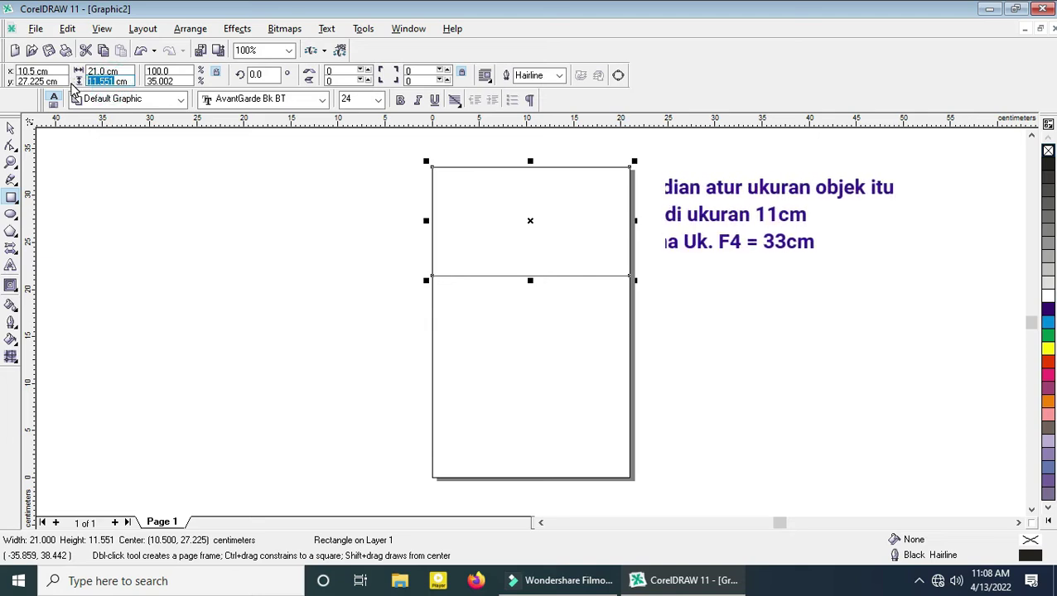
pyautogui.write('11')
pyautogui.press('Return')
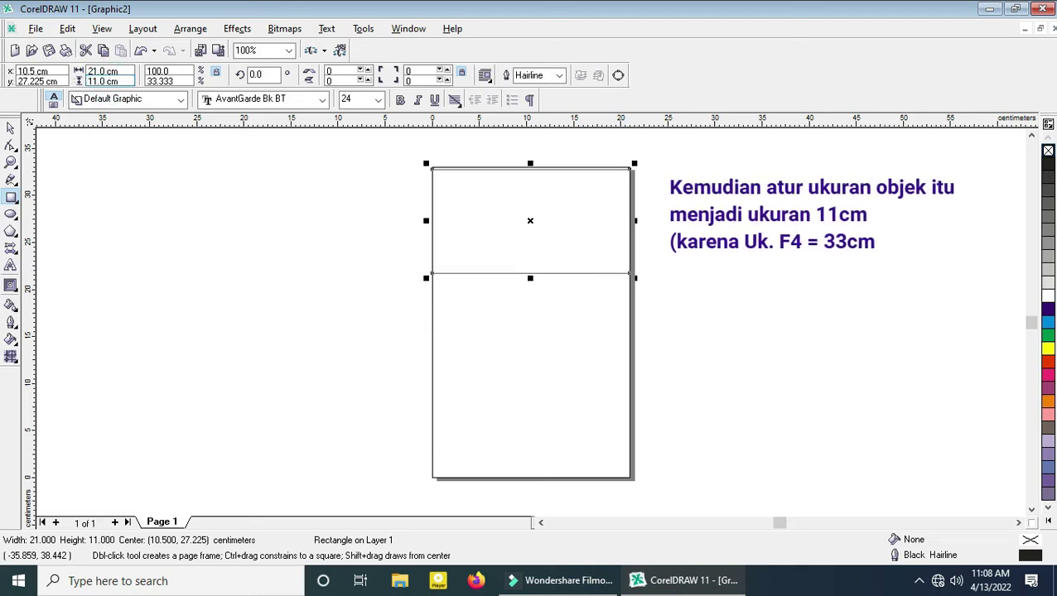
pyautogui.click(11, 128)
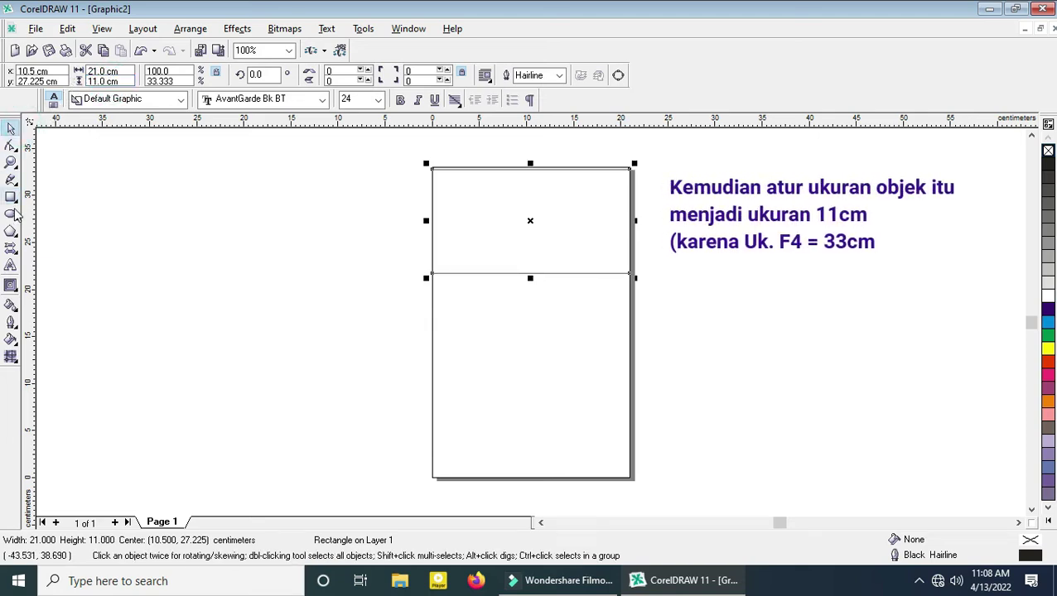
pyautogui.click(167, 247)
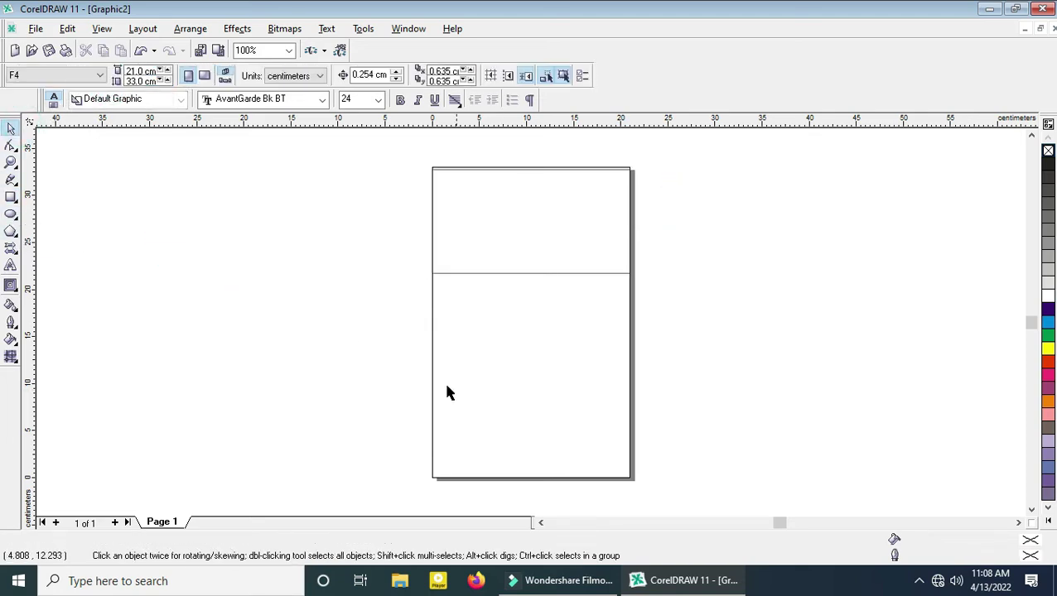
# Step: Add a second full-page frame rectangle and align the 11 cm high rectangle to its top edge
pyautogui.doubleClick(11, 199)
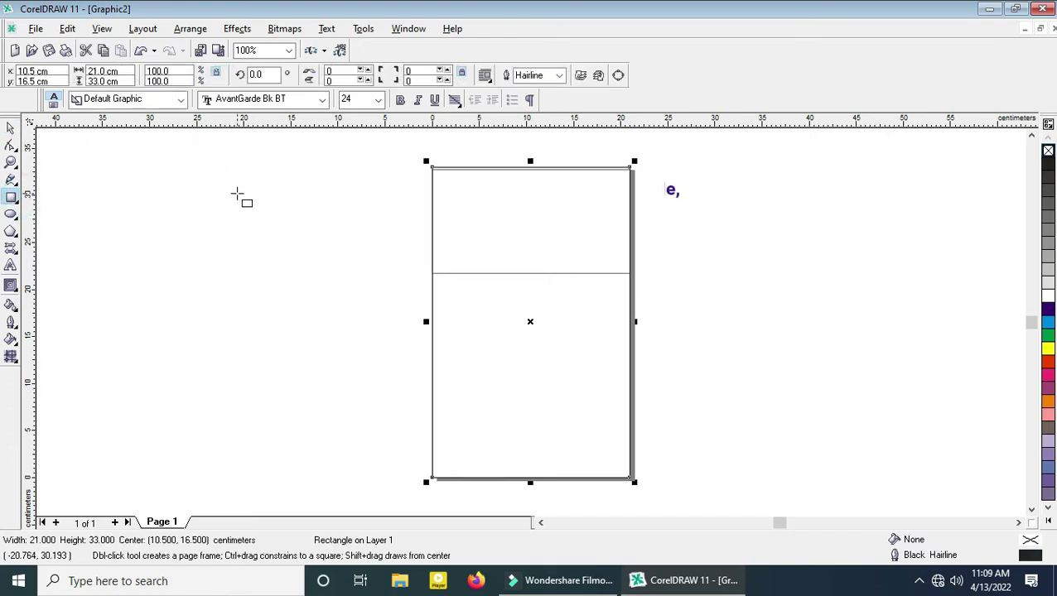
pyautogui.click(489, 217)
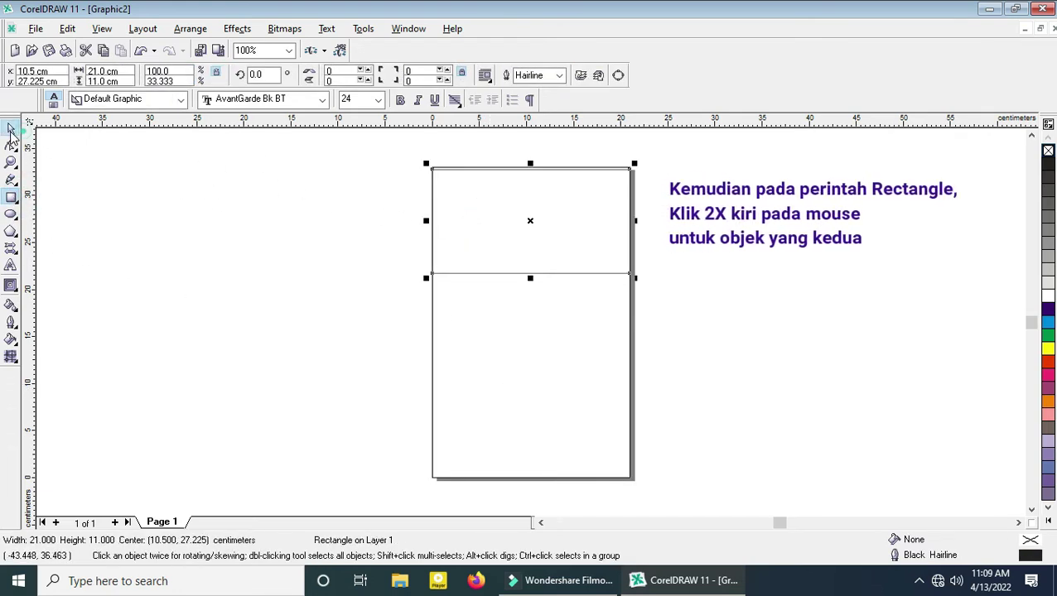
pyautogui.keyDown('shift'); pyautogui.click(456, 342); pyautogui.keyUp('shift')
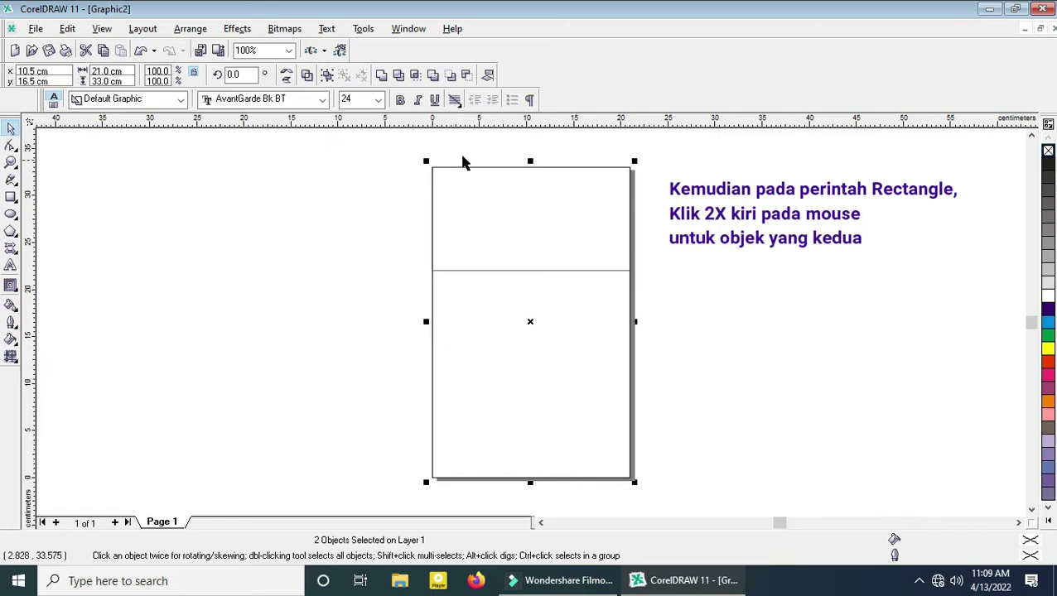
pyautogui.click(589, 219)
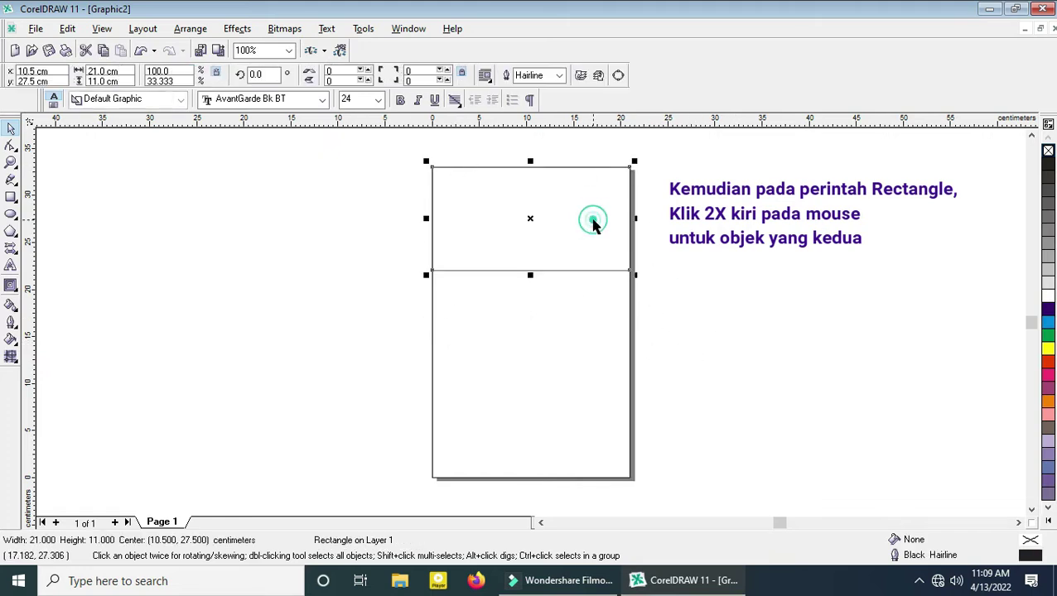
pyautogui.click(581, 340)
# Step: Fill the upper 11 cm high rectangle with yellow and the full-page rectangle with purple
pyautogui.click(562, 234)
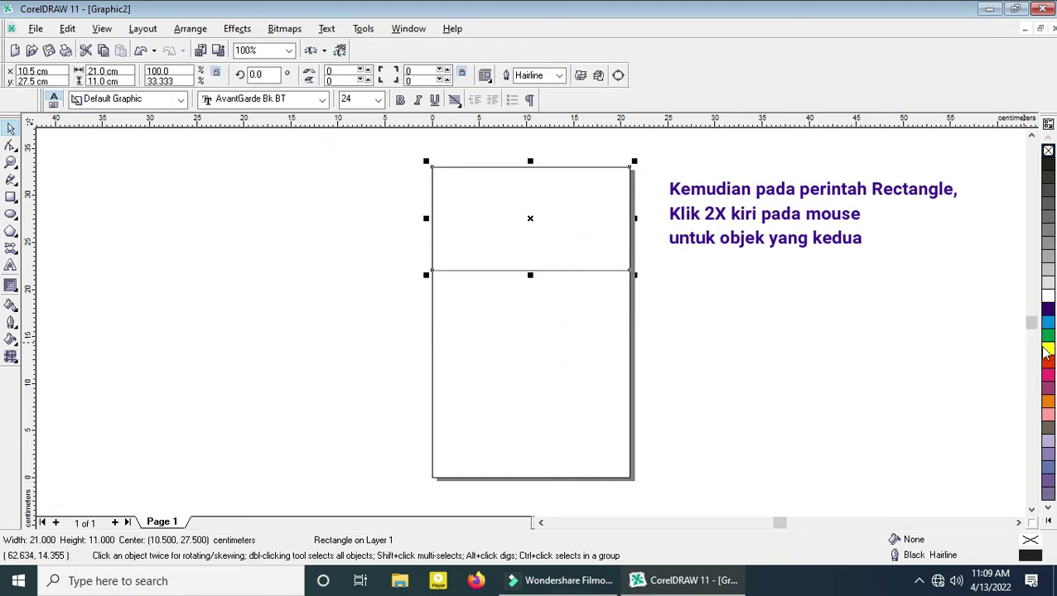
pyautogui.click(1048, 349)
pyautogui.click(582, 312)
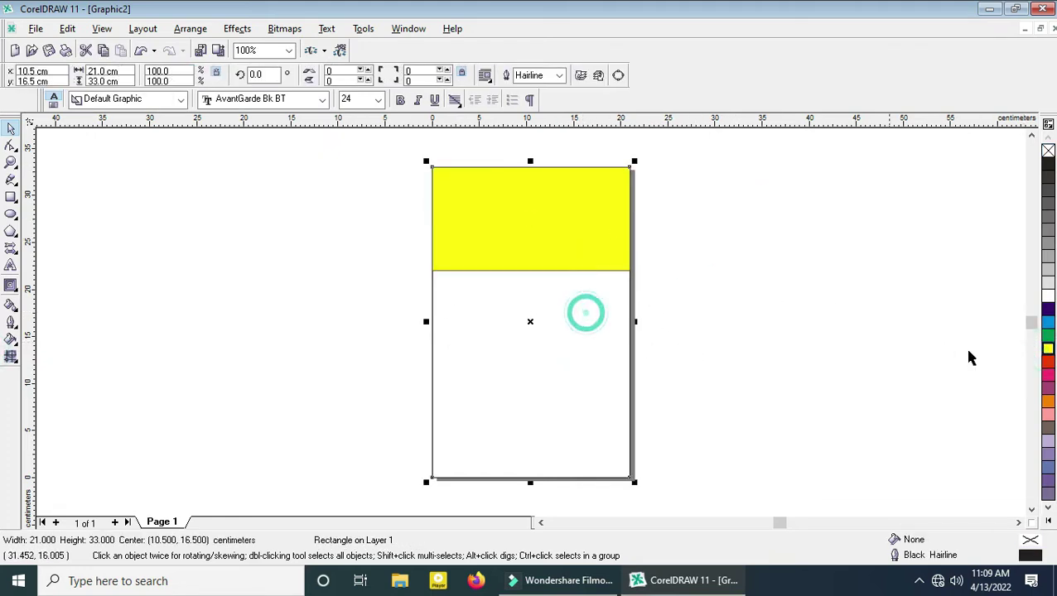
pyautogui.click(1046, 388)
pyautogui.click(799, 262)
pyautogui.click(592, 234)
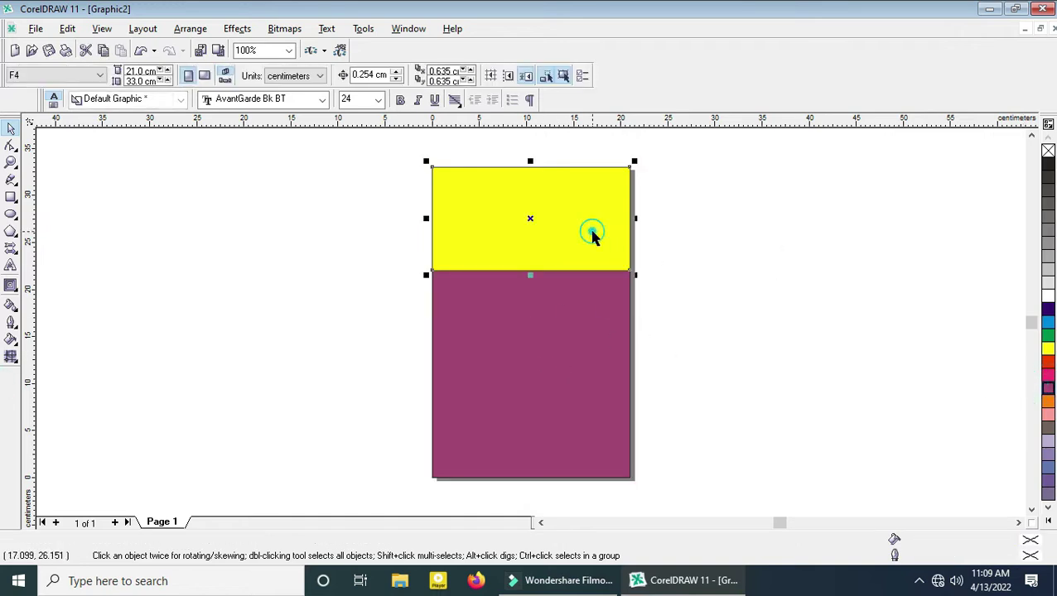
pyautogui.click(564, 367)
pyautogui.click(570, 243)
pyautogui.click(572, 323)
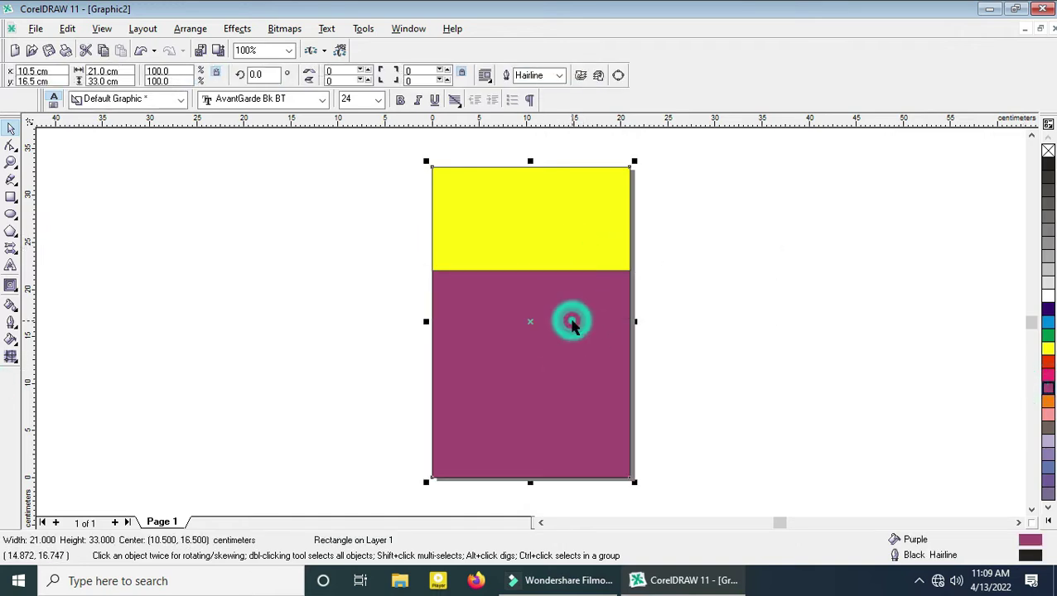
pyautogui.click(690, 300)
pyautogui.click(600, 223)
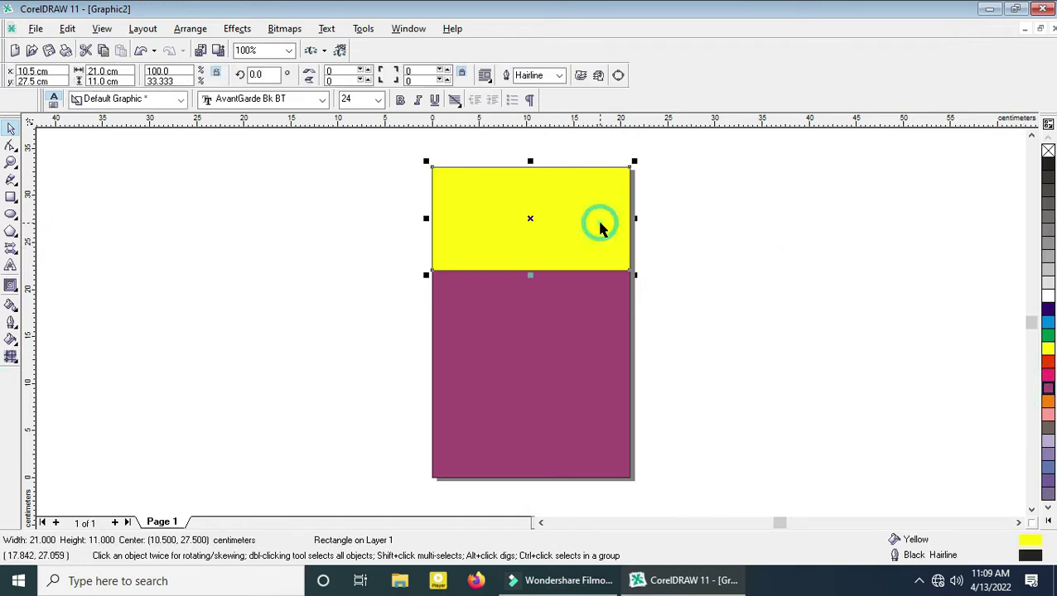
# Step: Shorten the purple rectangle to 22 cm high by lowering its top edge to the yellow rectangle's bottom edge
pyautogui.click(583, 300)
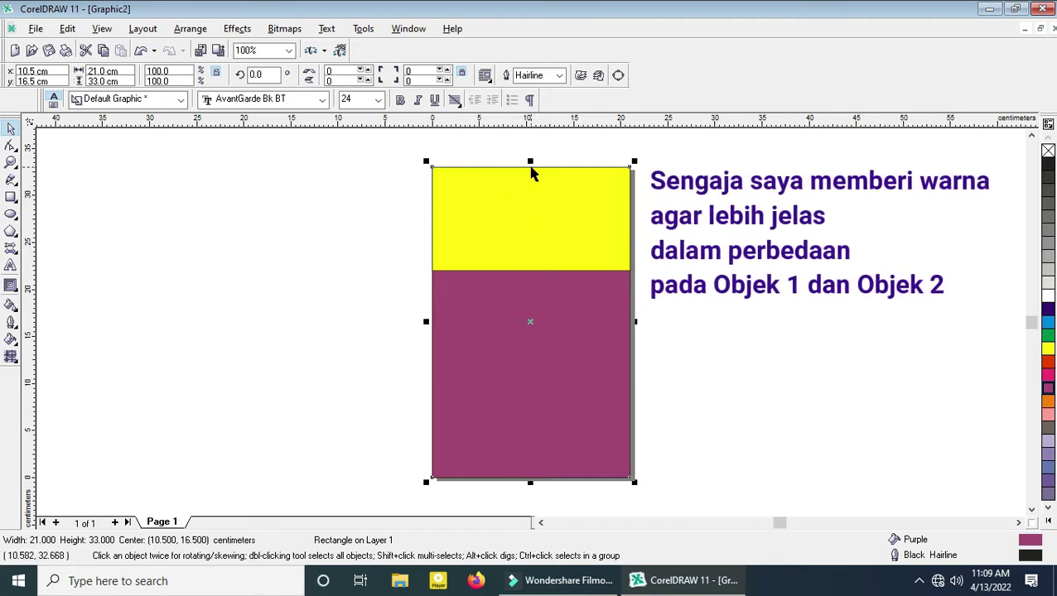
pyautogui.moveTo(531, 160); pyautogui.dragTo(626, 270)
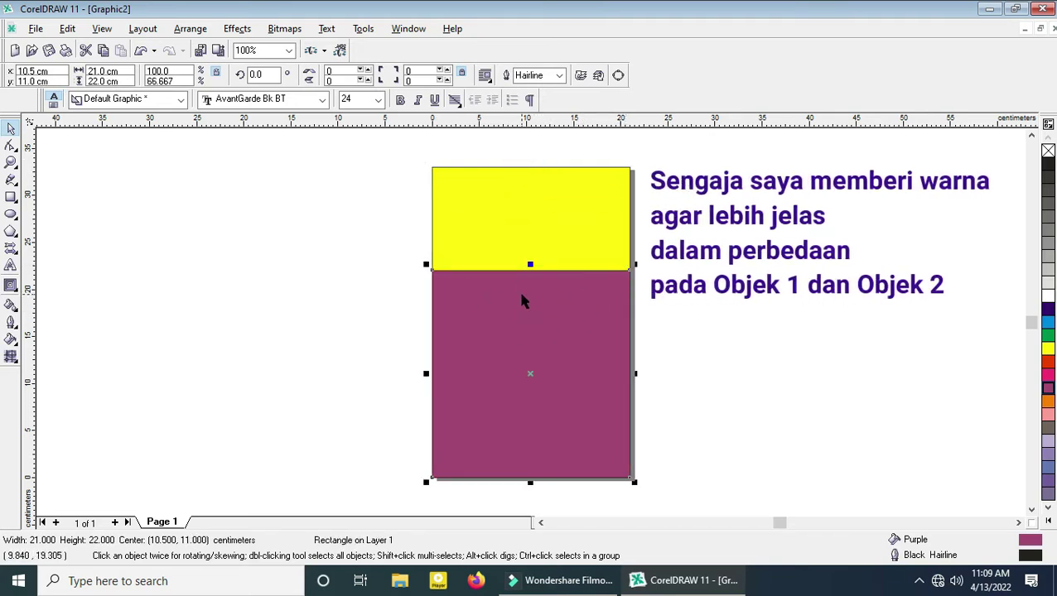
# Step: Remove the fill colours from both the yellow and the purple rectangles
pyautogui.click(539, 229)
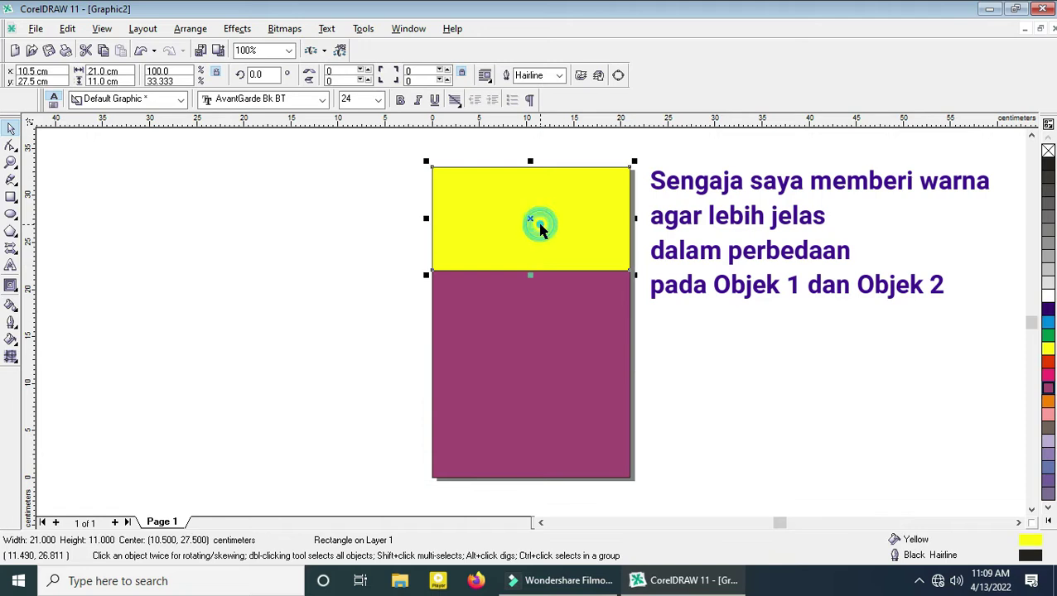
pyautogui.click(1048, 152)
pyautogui.click(567, 346)
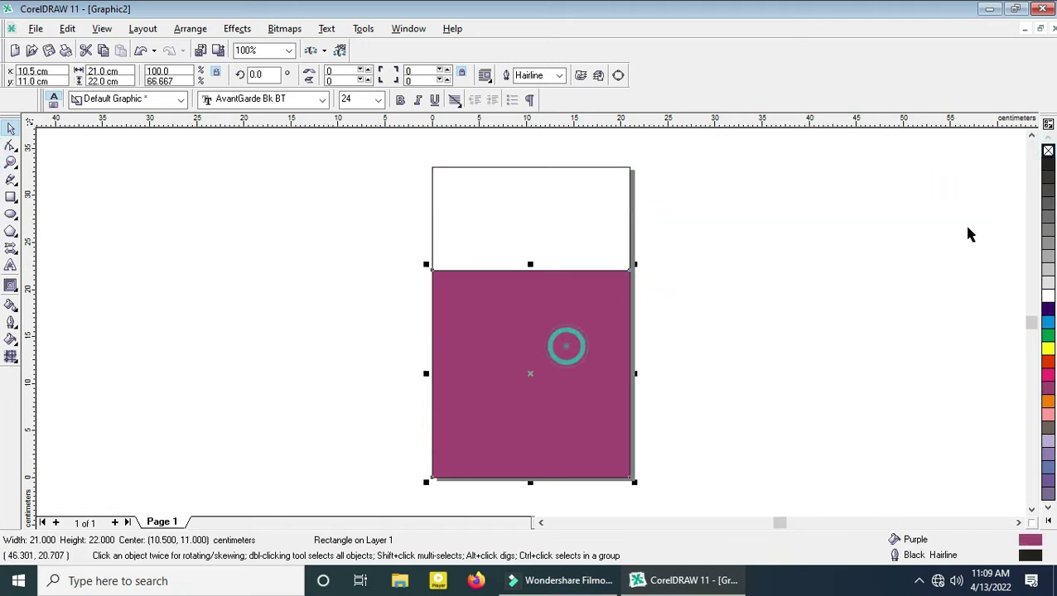
pyautogui.click(1048, 152)
pyautogui.click(824, 192)
# Step: Apply a one-step inside contour with a 0.2 cm offset to the upper rectangle using the Interactive Contour tool
pyautogui.click(517, 214)
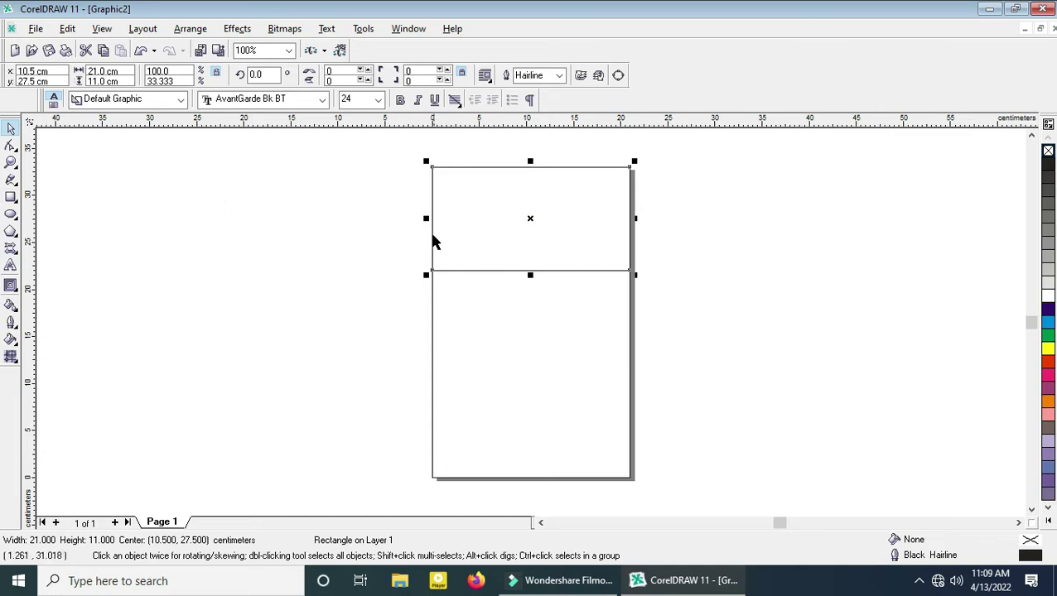
pyautogui.click(16, 289)
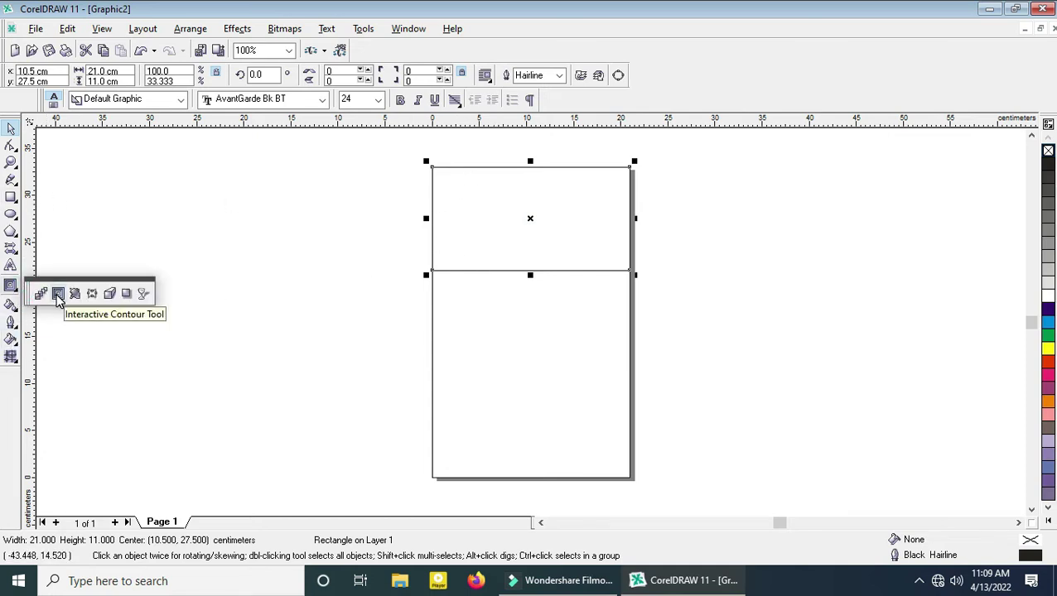
pyautogui.click(58, 295)
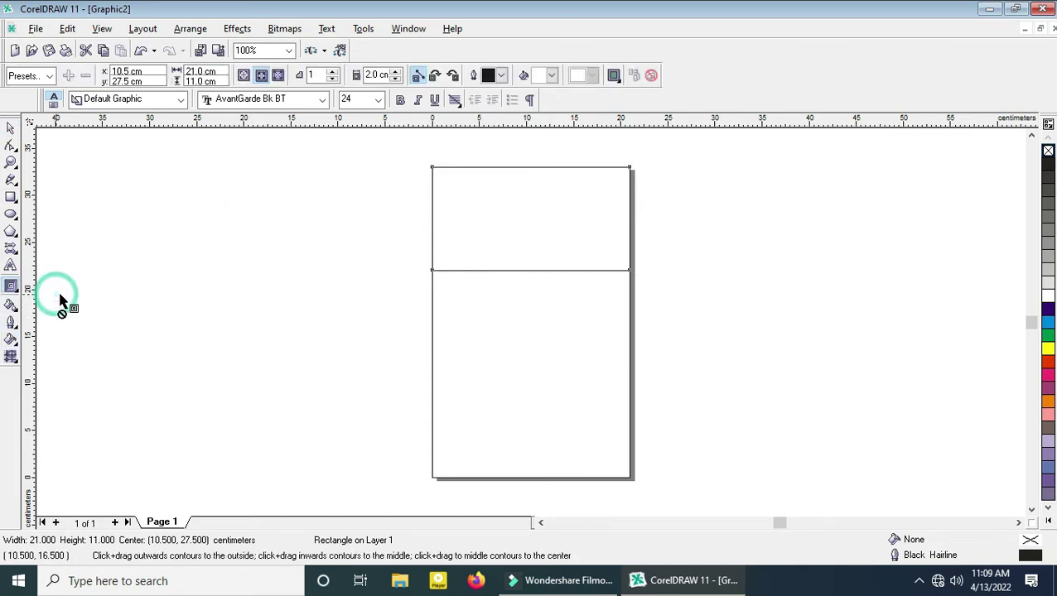
pyautogui.click(377, 74)
pyautogui.write('0.')
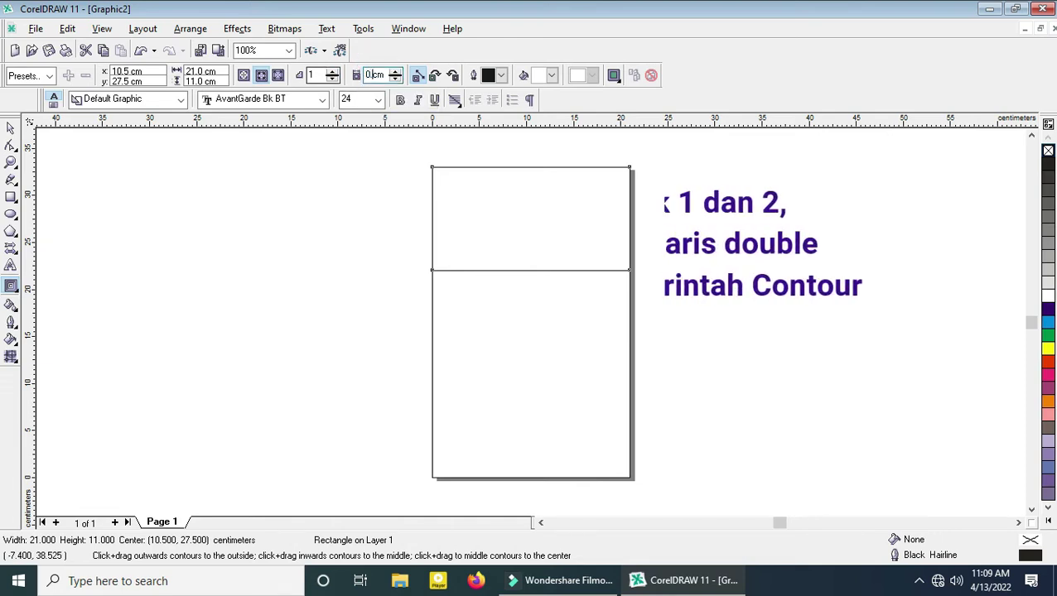
pyautogui.write('2')
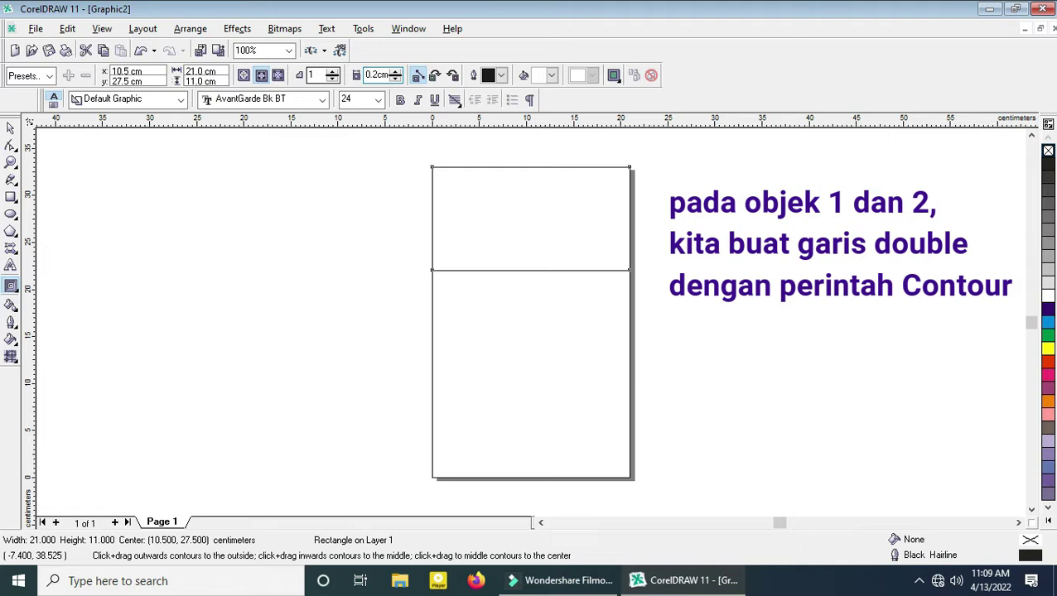
pyautogui.press('Return')
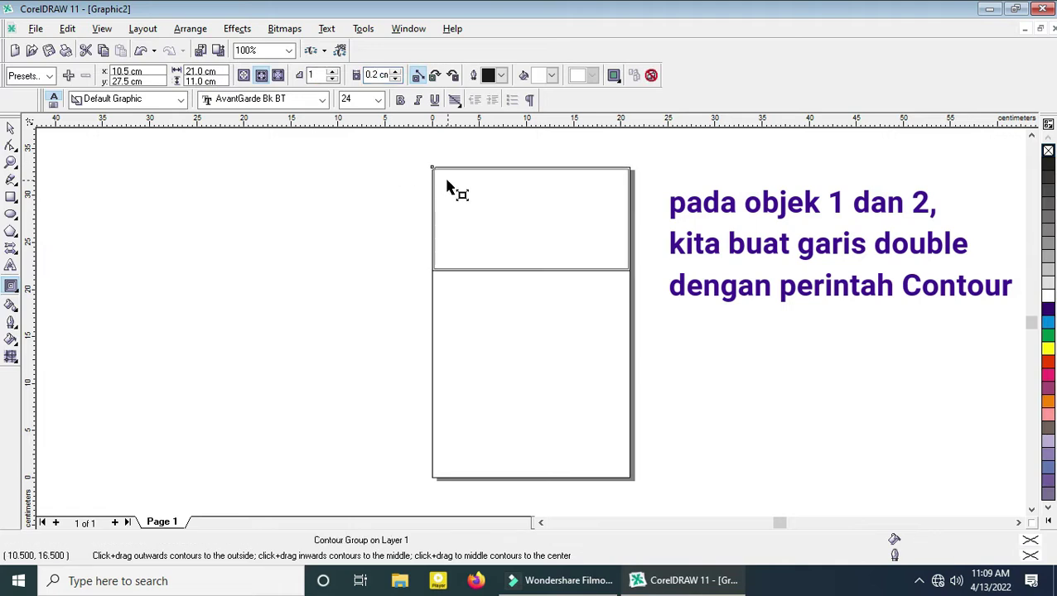
# Step: Set the upper rectangle's inside contour offset to 1 cm and apply the same 1 cm inside contour to the lower rectangle
pyautogui.doubleClick(379, 75)
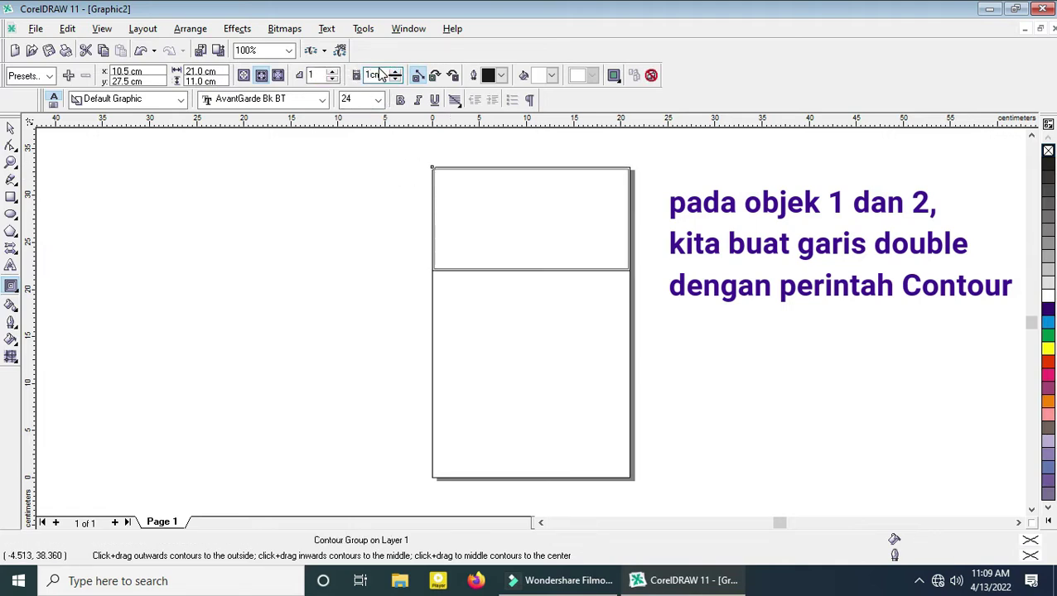
pyautogui.click(262, 76)
pyautogui.click(261, 75)
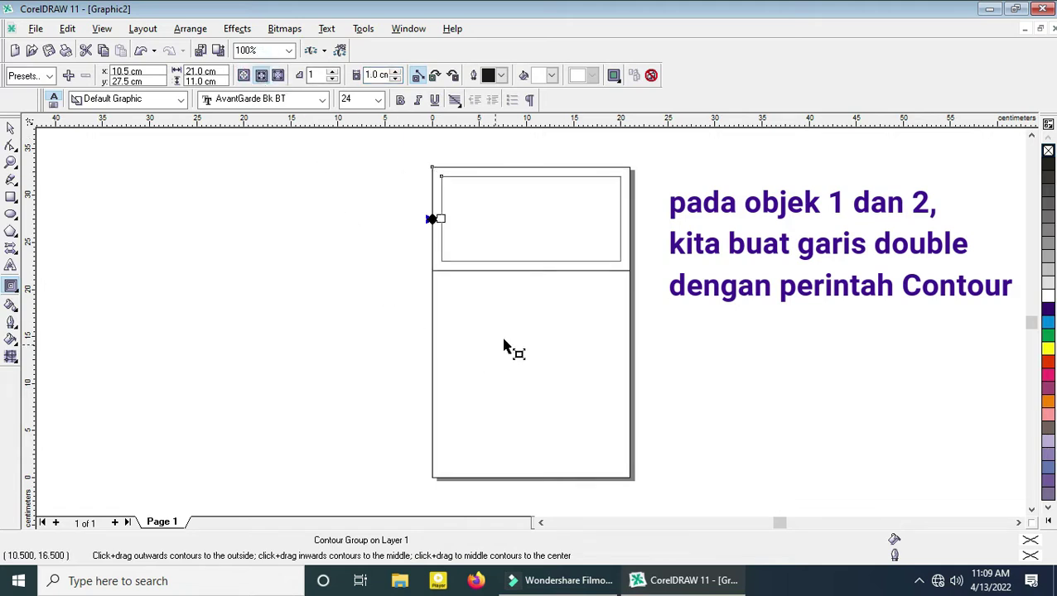
pyautogui.click(520, 388)
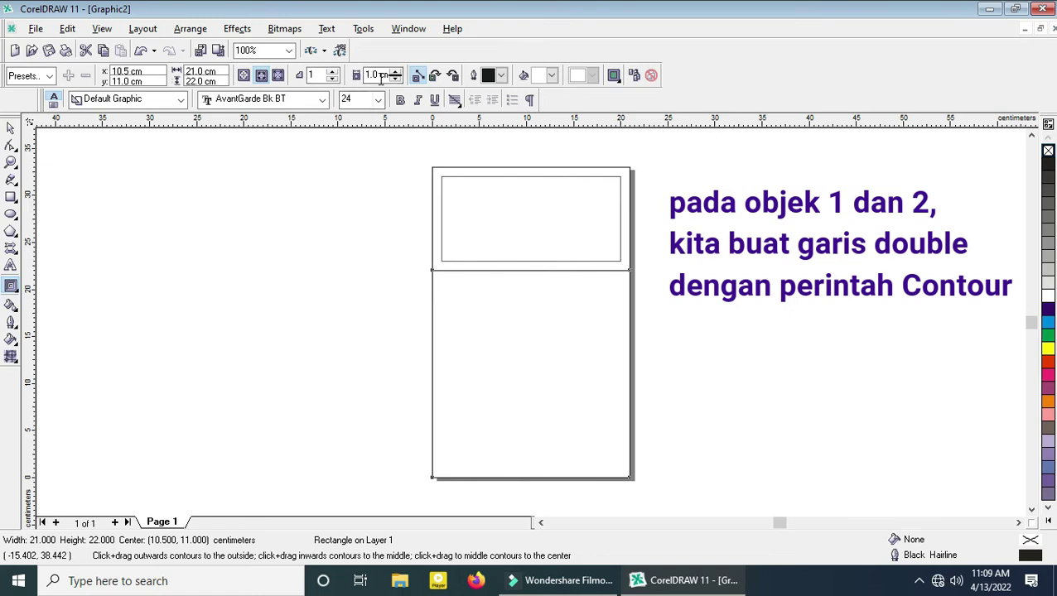
pyautogui.click(264, 78)
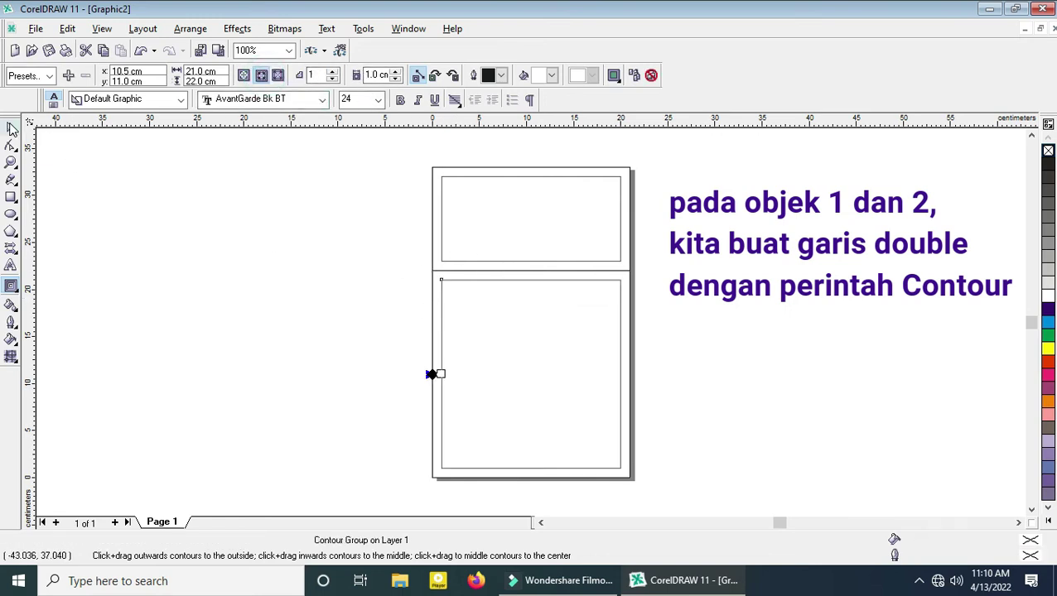
pyautogui.click(12, 128)
pyautogui.click(264, 284)
pyautogui.hotkey('shift', 'F4')
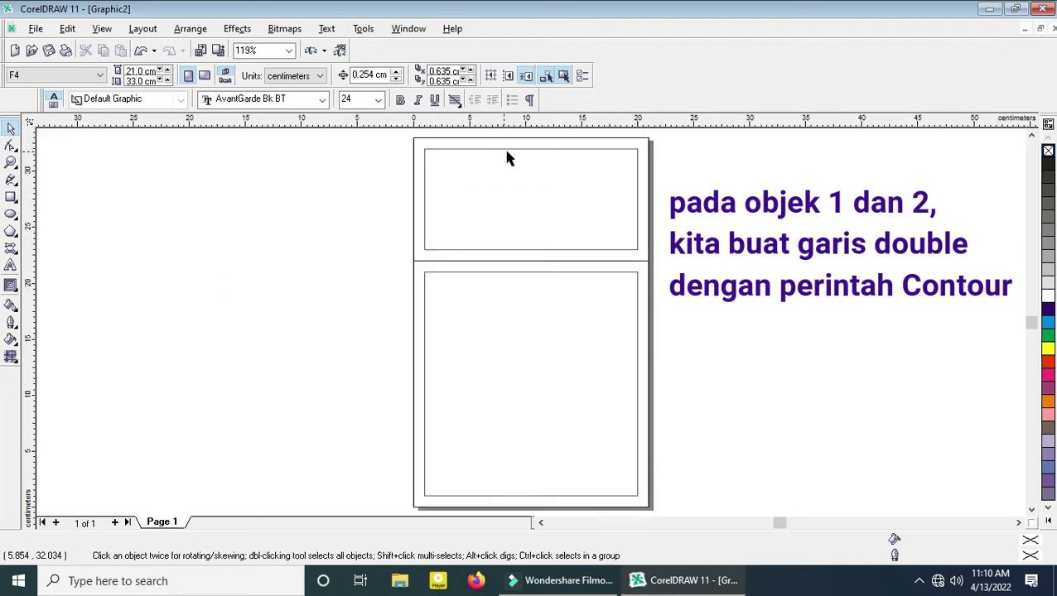
pyautogui.moveTo(511, 241); pyautogui.dragTo(566, 239)
pyautogui.hotkey('ctrl', 'z')
pyautogui.hotkey('ctrl', 'z')
pyautogui.moveTo(484, 308); pyautogui.dragTo(628, 333)
pyautogui.hotkey('ctrl', 'z')
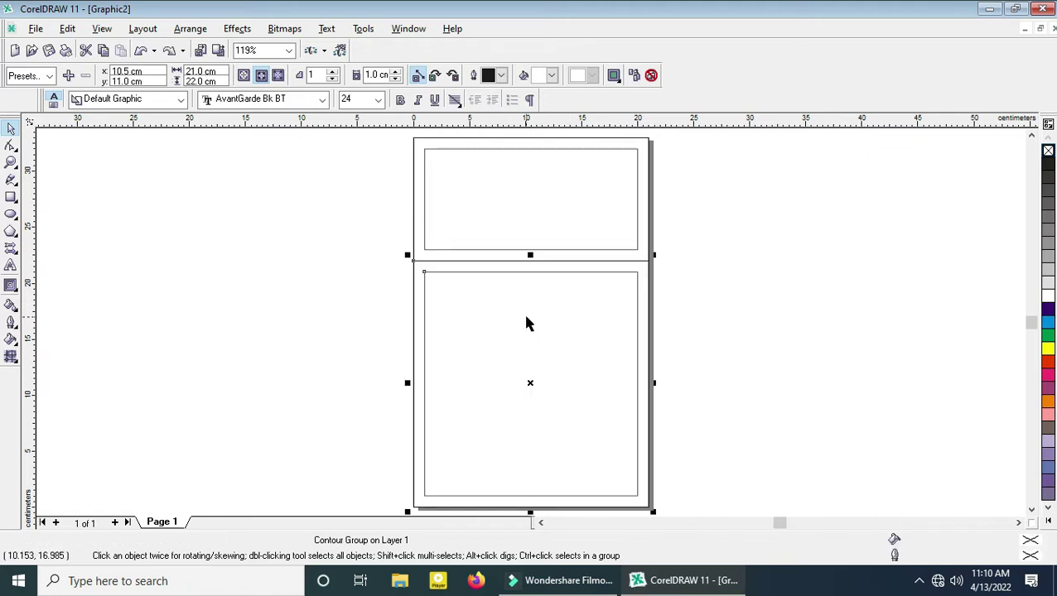
# Step: Break apart the upper rectangle's contour group and deselect it
pyautogui.click(471, 159)
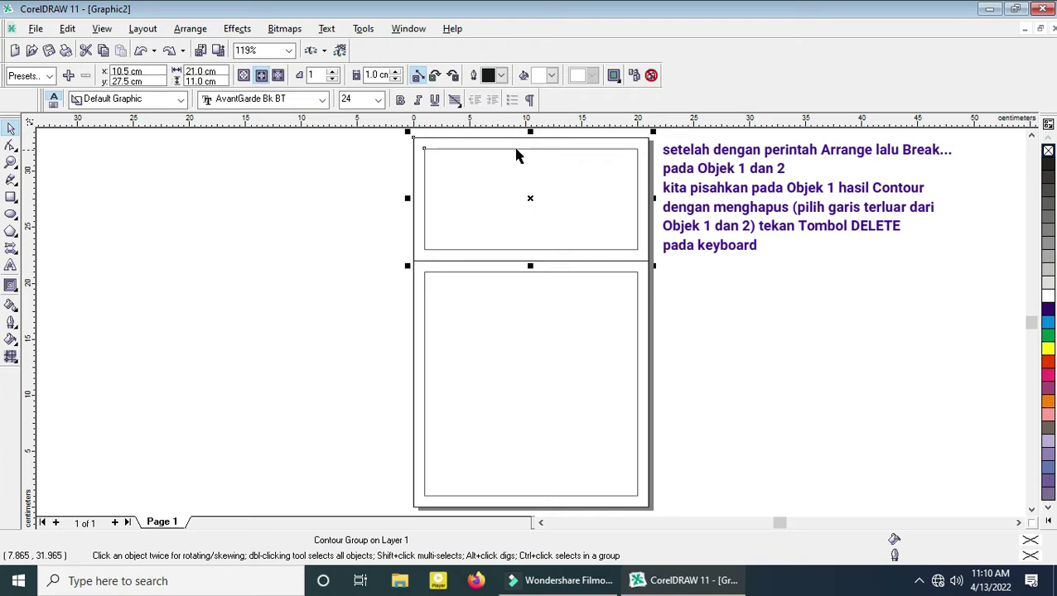
pyautogui.click(355, 194)
pyautogui.click(456, 185)
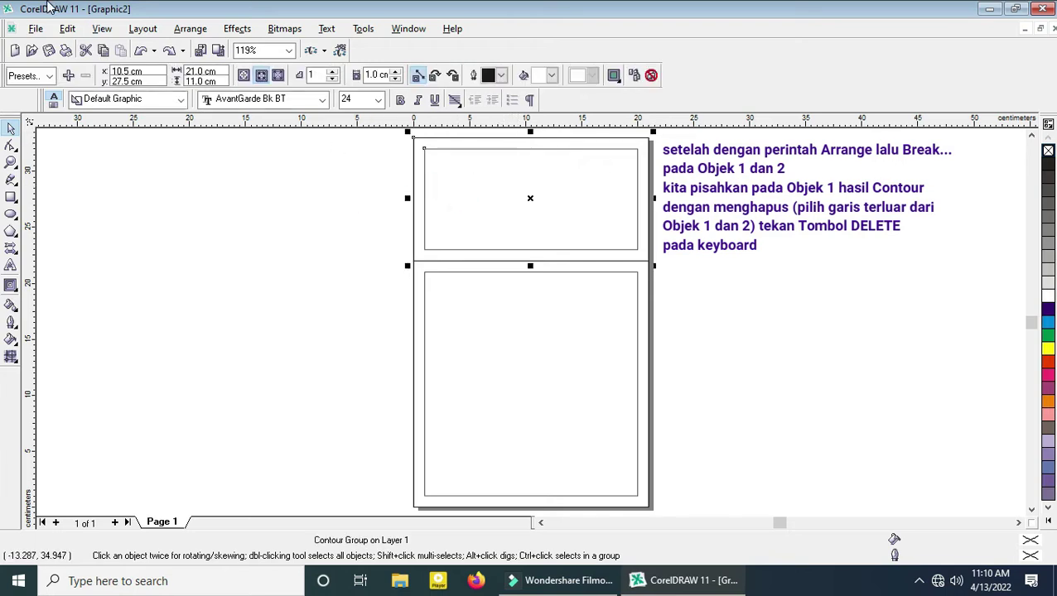
pyautogui.click(190, 32)
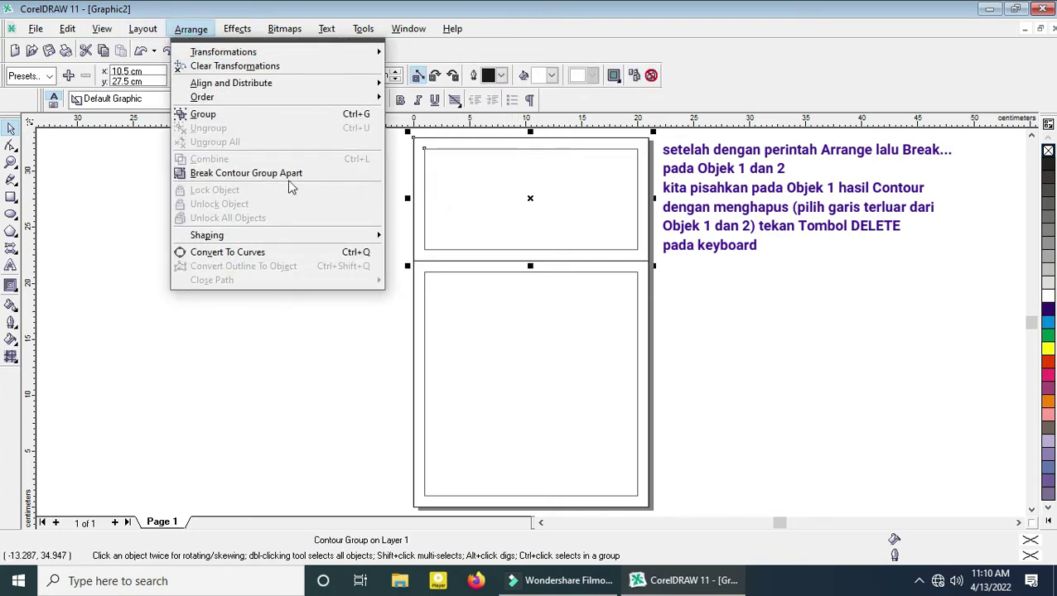
pyautogui.click(255, 174)
pyautogui.click(291, 170)
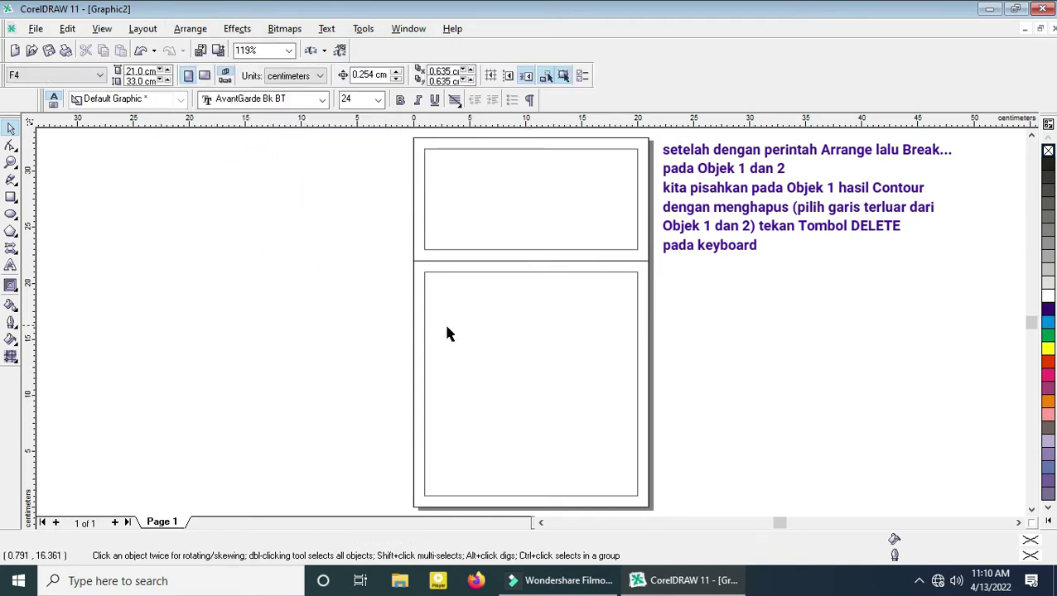
# Step: Break apart the lower rectangle's contour group and deselect it
pyautogui.click(485, 340)
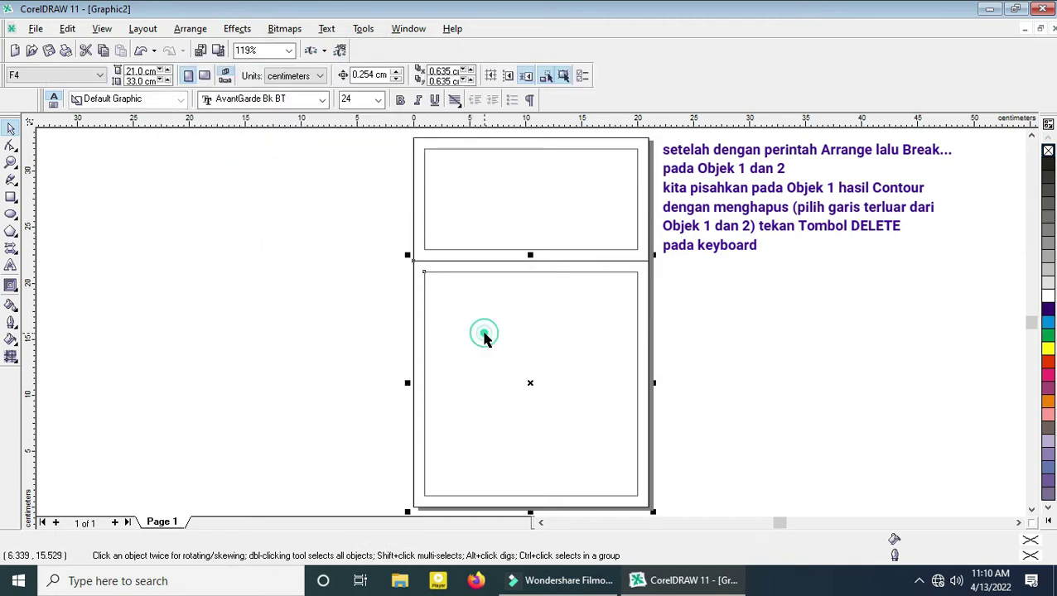
pyautogui.click(190, 28)
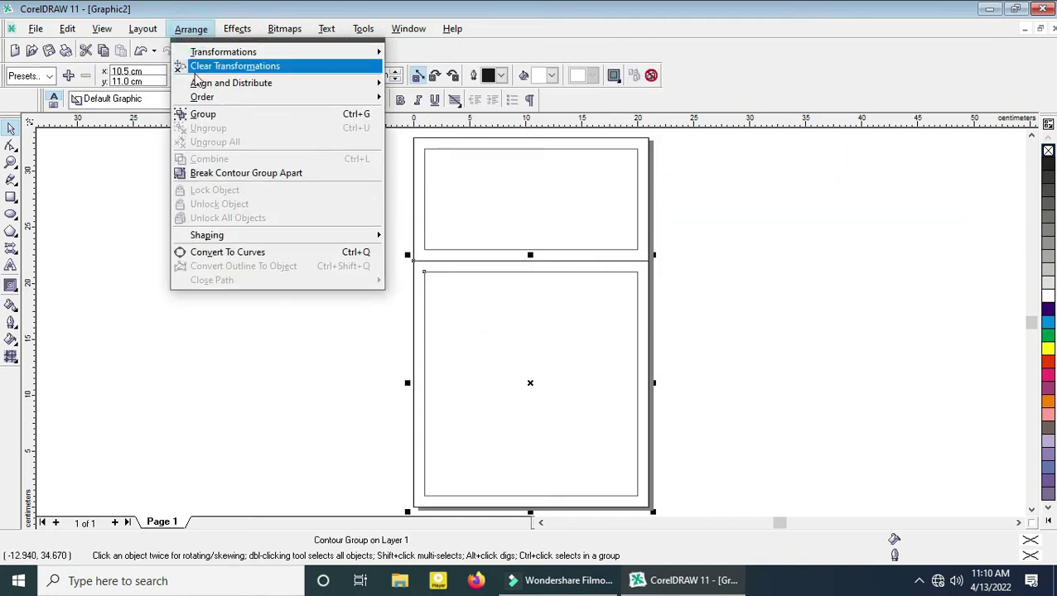
pyautogui.click(247, 172)
pyautogui.click(289, 291)
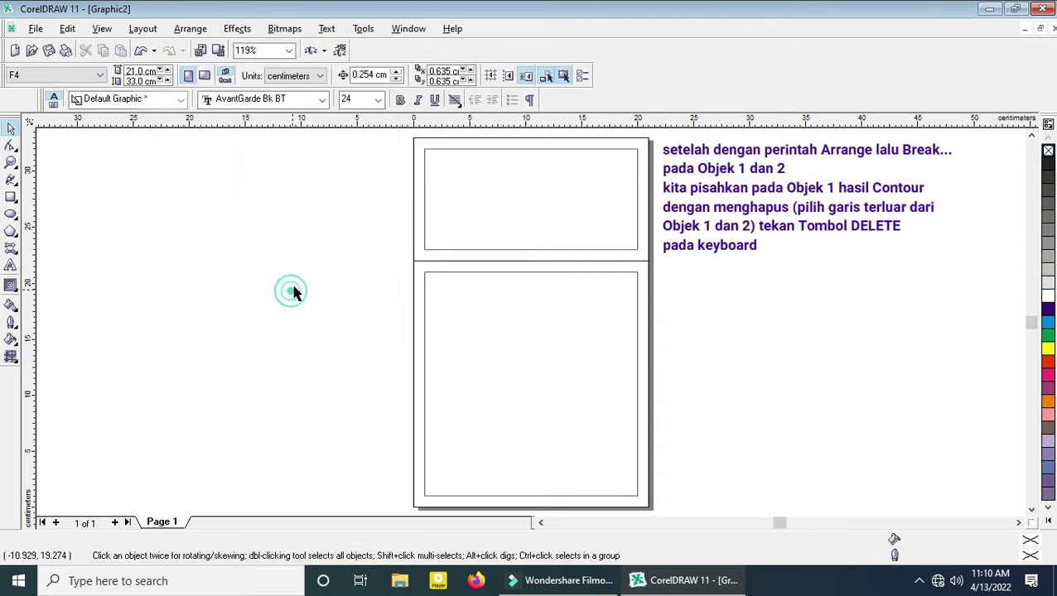
# Step: Delete the outermost 21 cm wide rectangles of both sections, keeping only the inset rectangles
pyautogui.click(424, 139)
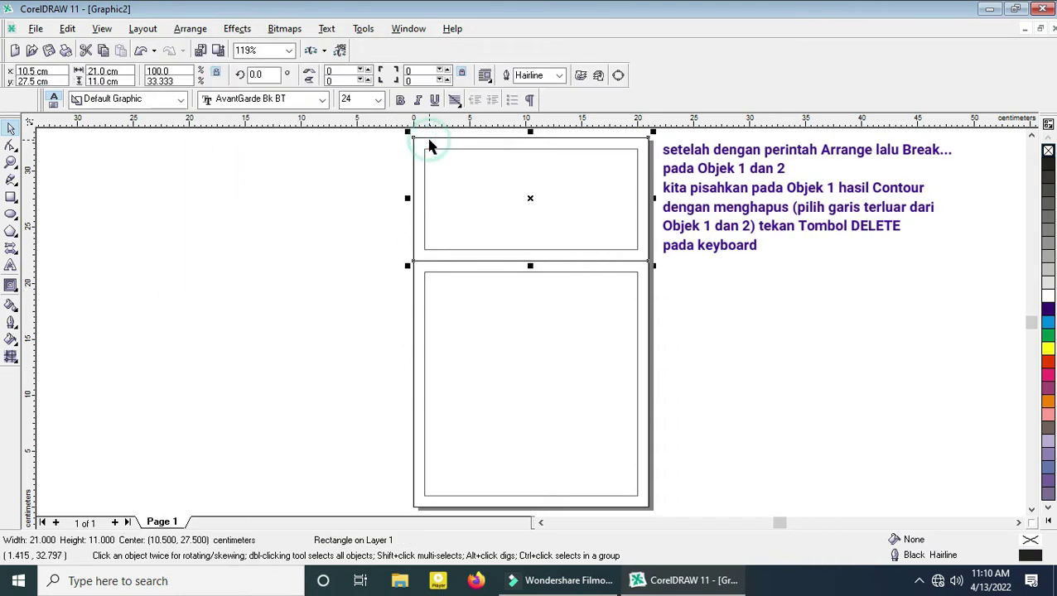
pyautogui.press('Delete')
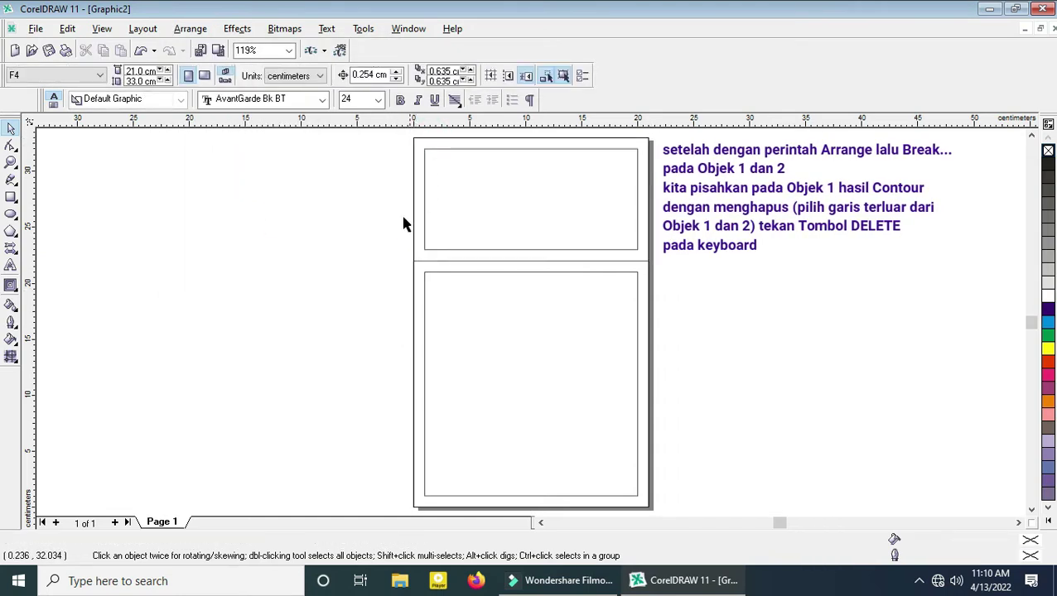
pyautogui.click(427, 265)
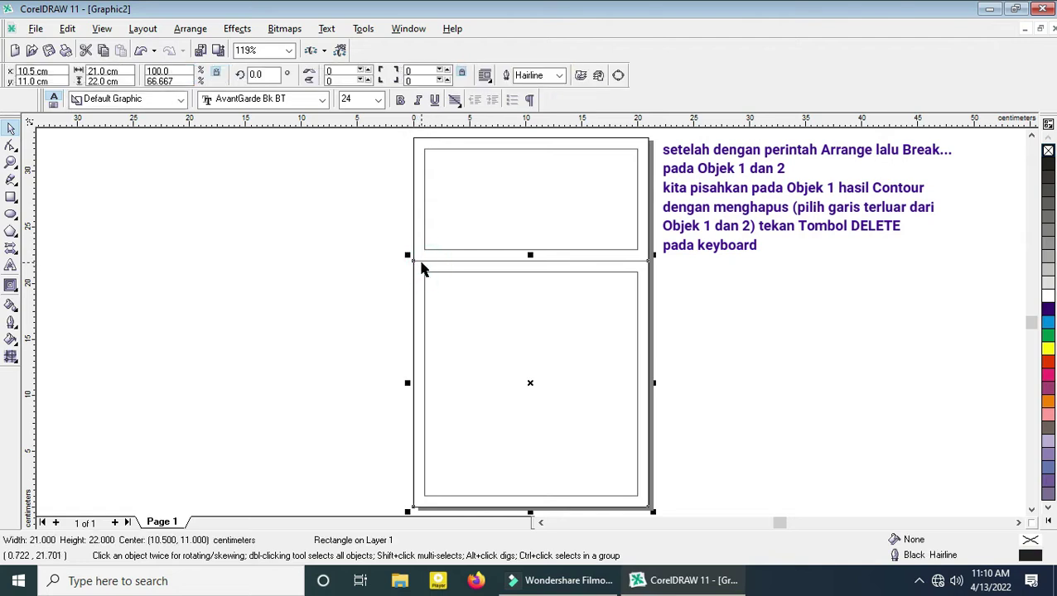
pyautogui.press('Delete')
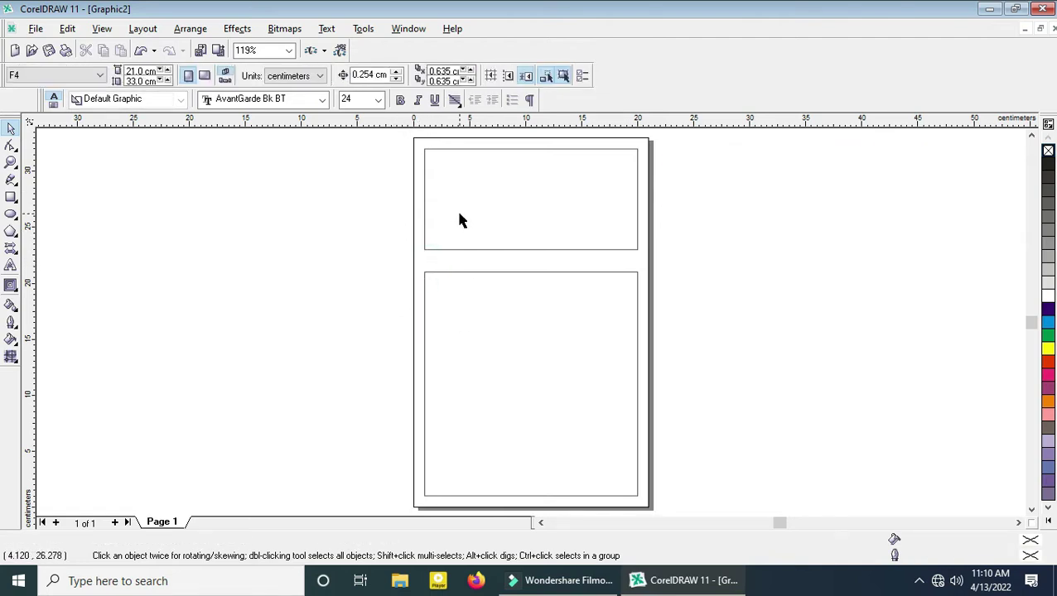
# Step: Apply a one-step inside contour with a 0.3 cm offset to both the upper and the lower inset rectangle
pyautogui.scroll(1, 459, 214)
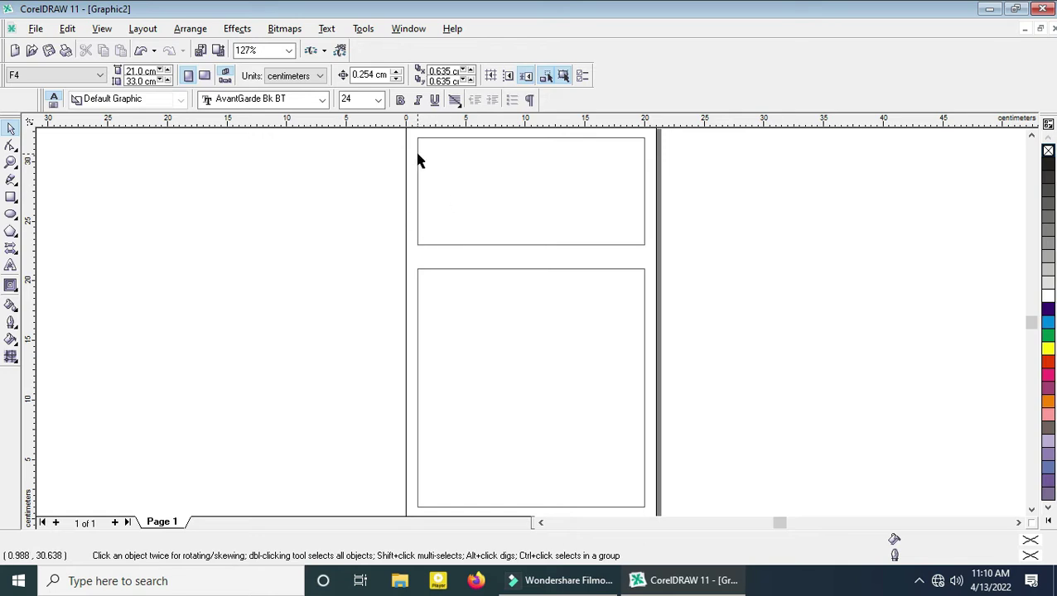
pyautogui.scroll(1, 679, 230)
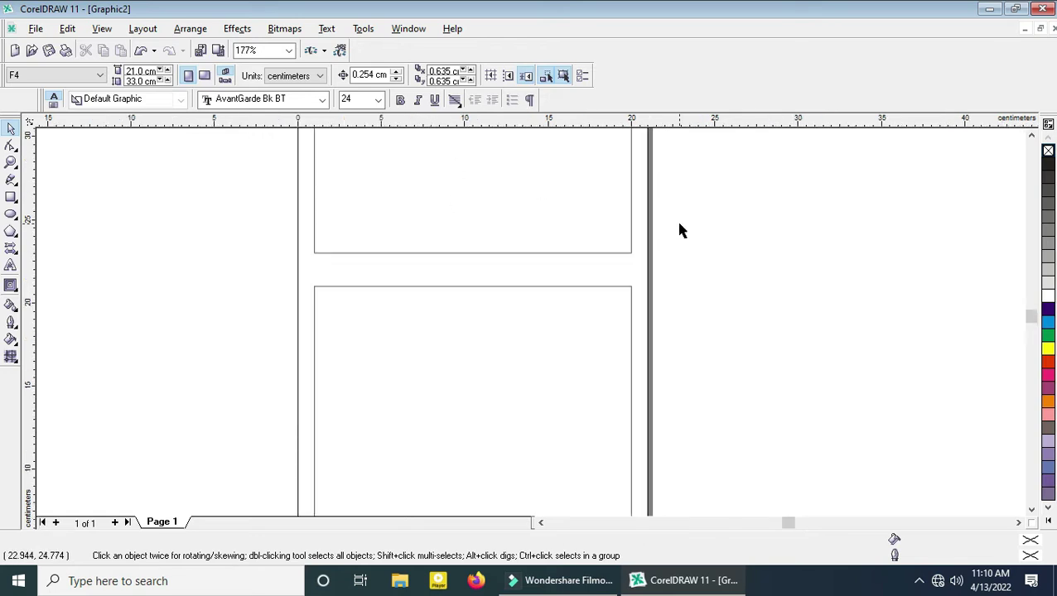
pyautogui.scroll(-2, 679, 230)
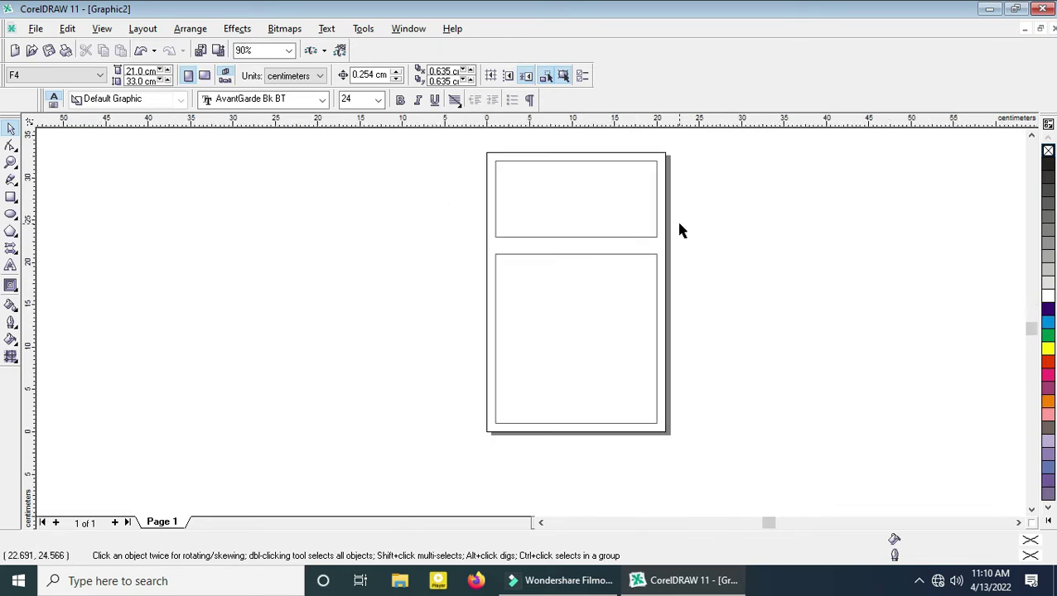
pyautogui.click(538, 203)
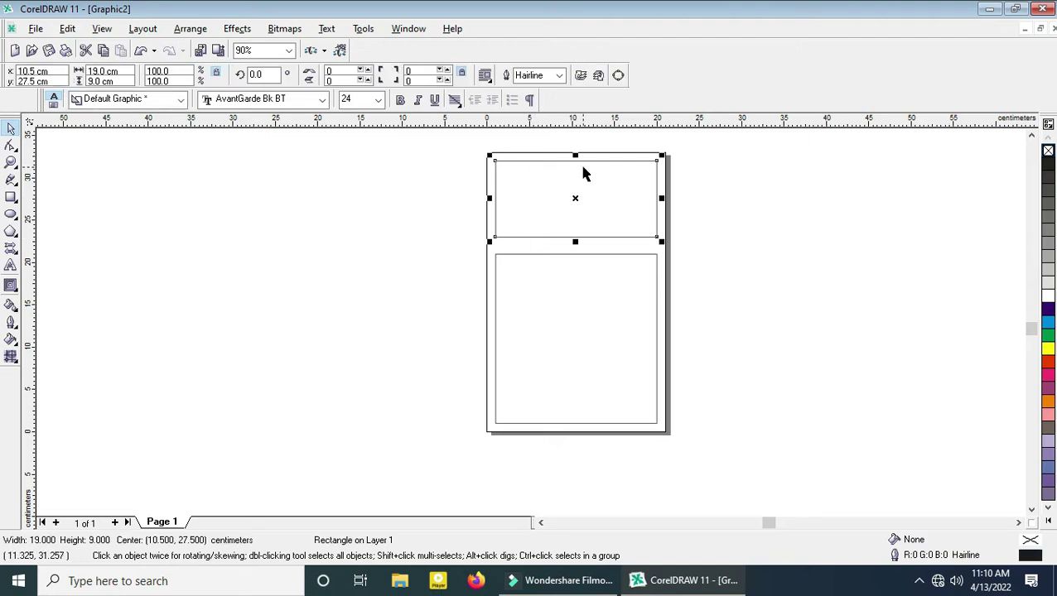
pyautogui.click(10, 287)
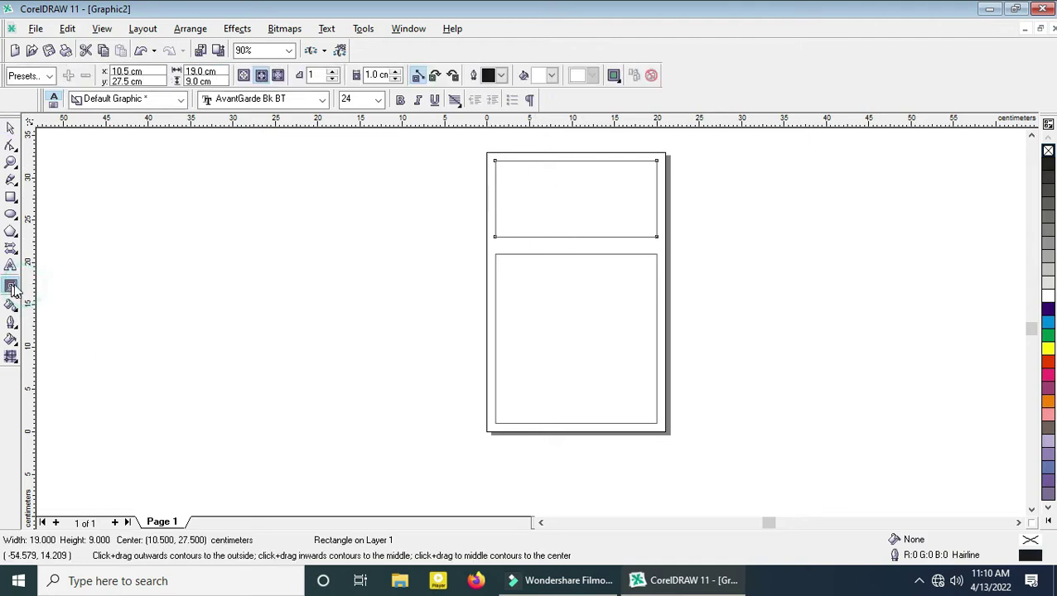
pyautogui.doubleClick(376, 84)
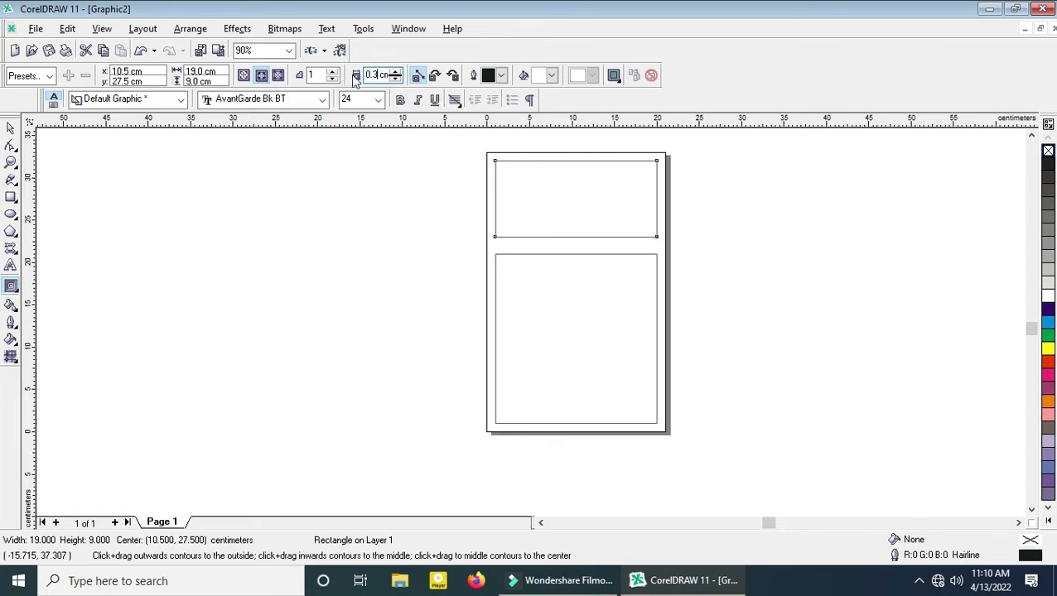
pyautogui.click(261, 76)
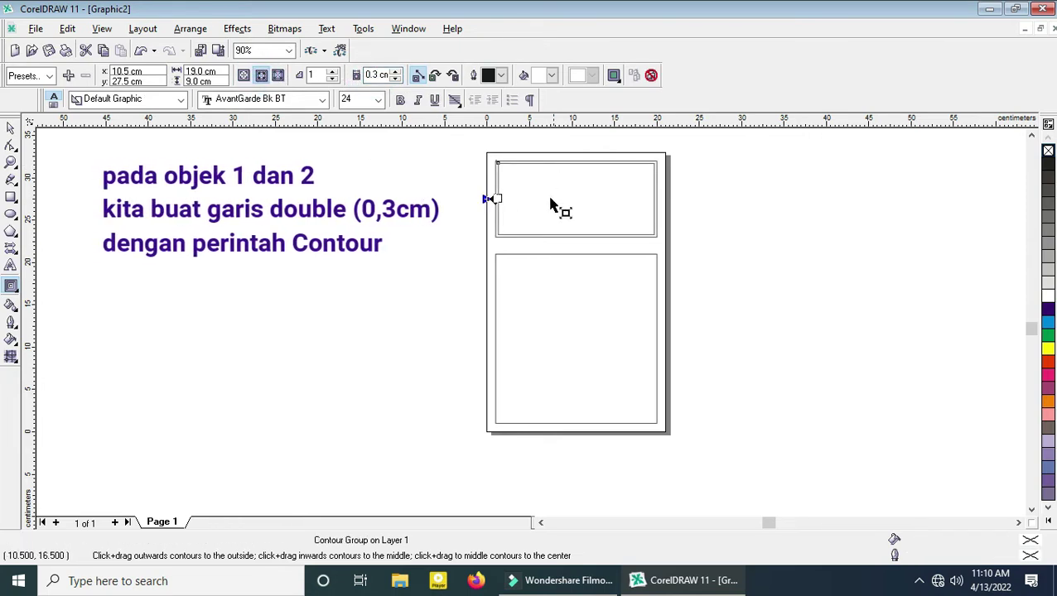
pyautogui.click(564, 291)
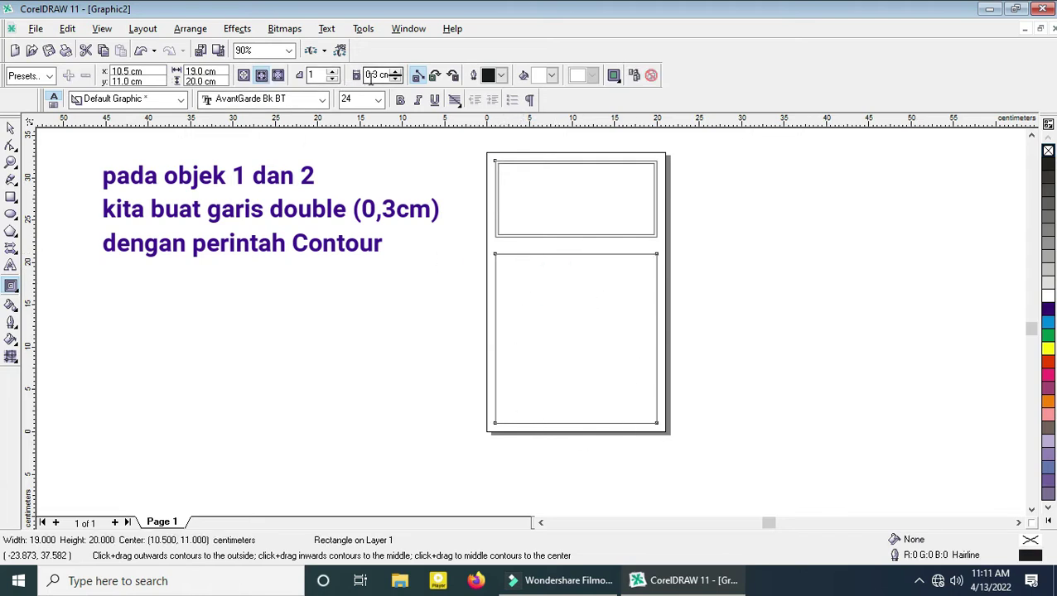
pyautogui.click(261, 76)
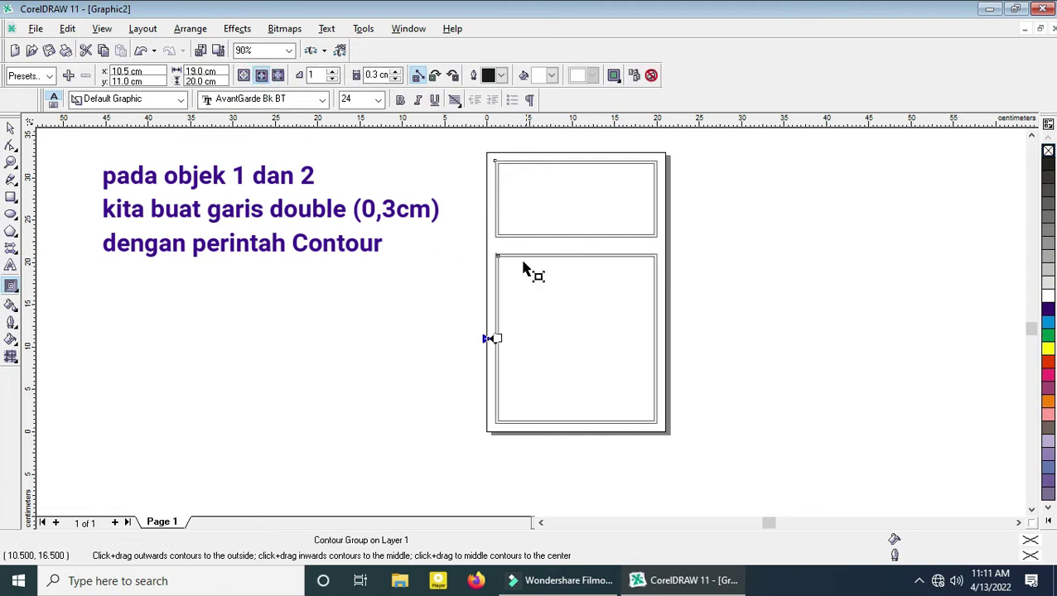
# Step: Deselect the contour group and examine the double borders of both sections up close and on the whole page
pyautogui.scroll(3, 500, 166)
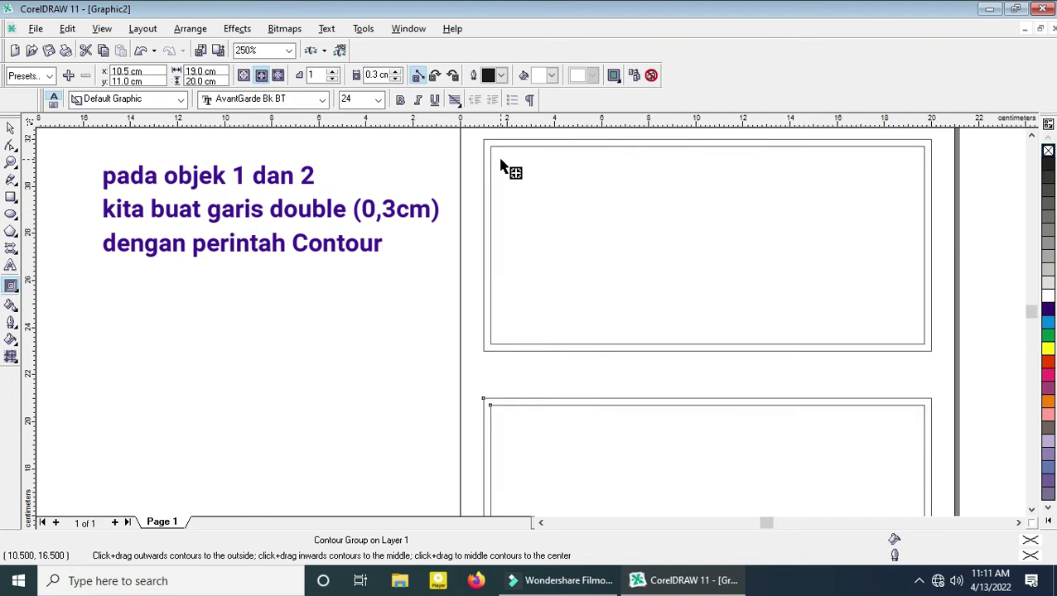
pyautogui.scroll(-3, 500, 166)
pyautogui.scroll(5, 497, 162)
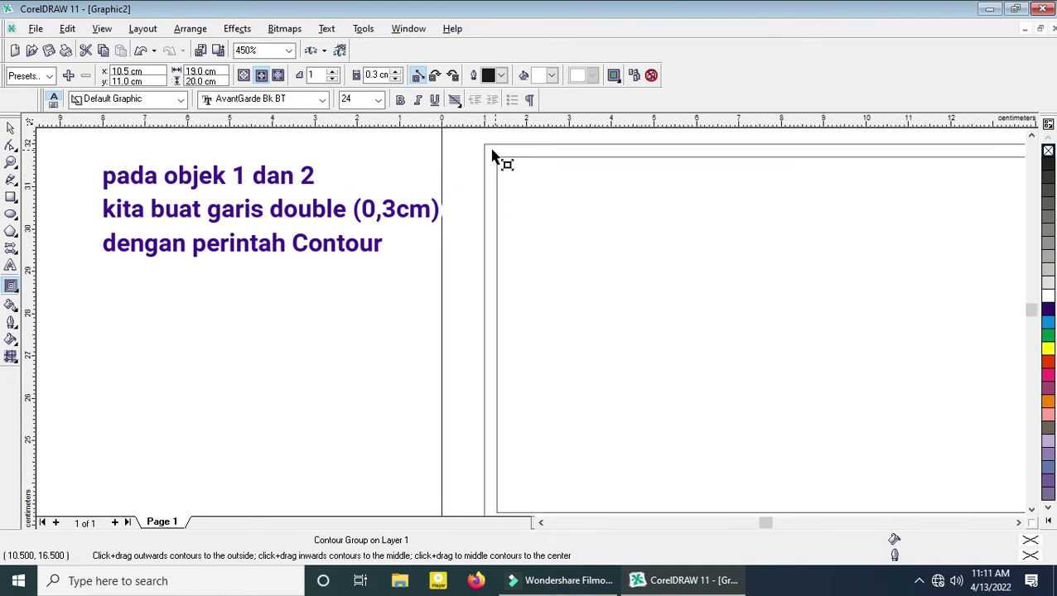
pyautogui.scroll(-1, 492, 158)
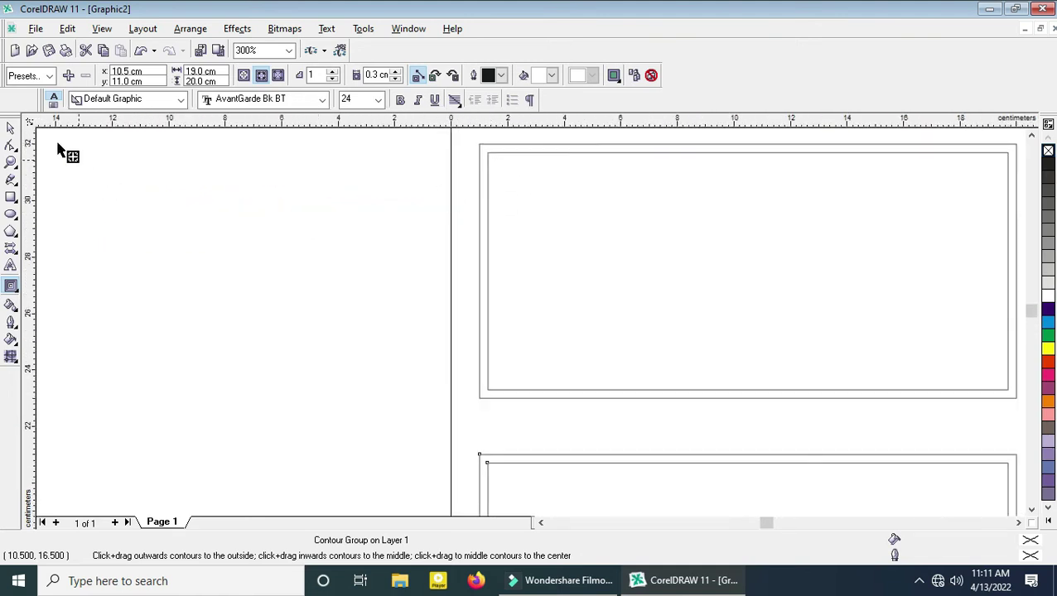
pyautogui.click(11, 130)
pyautogui.click(289, 247)
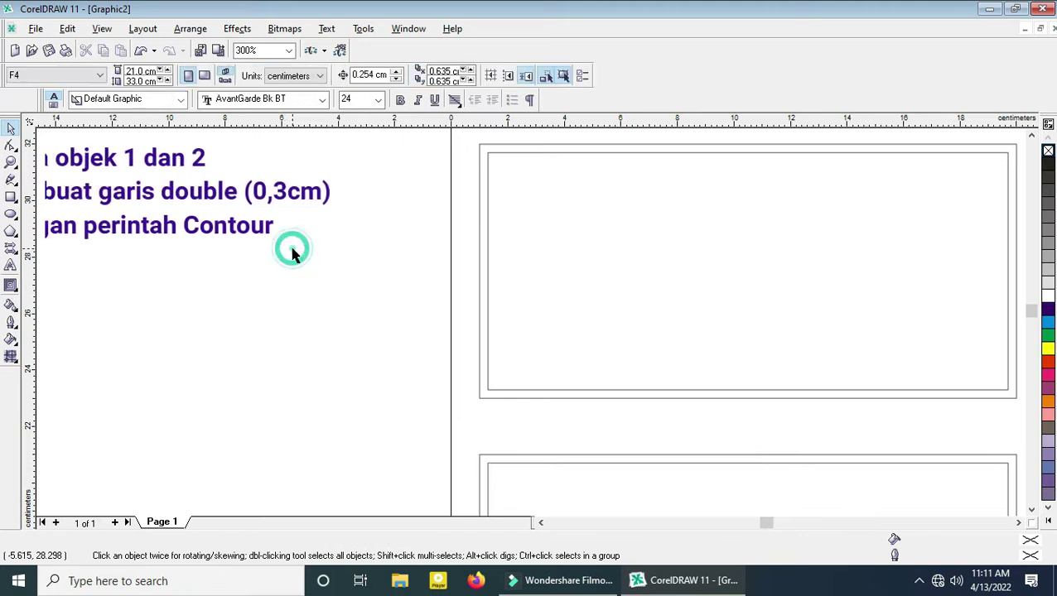
pyautogui.scroll(-3, 621, 168)
pyautogui.scroll(1, 484, 130)
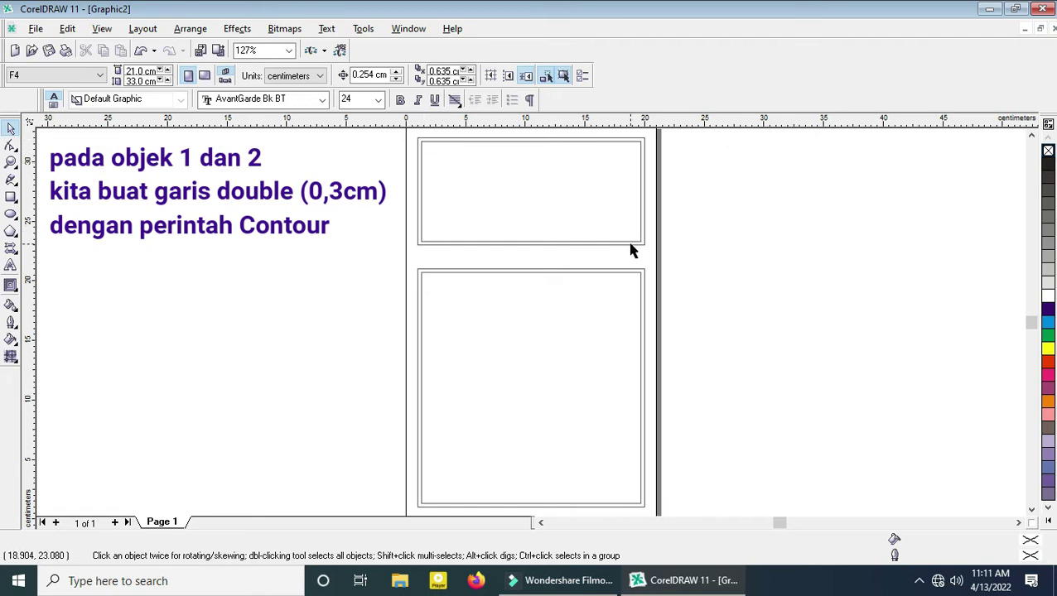
# Step: Import frame.jpg from Local Disk (E:) and place it inside the upper section near its top-left corner
pyautogui.click(203, 50)
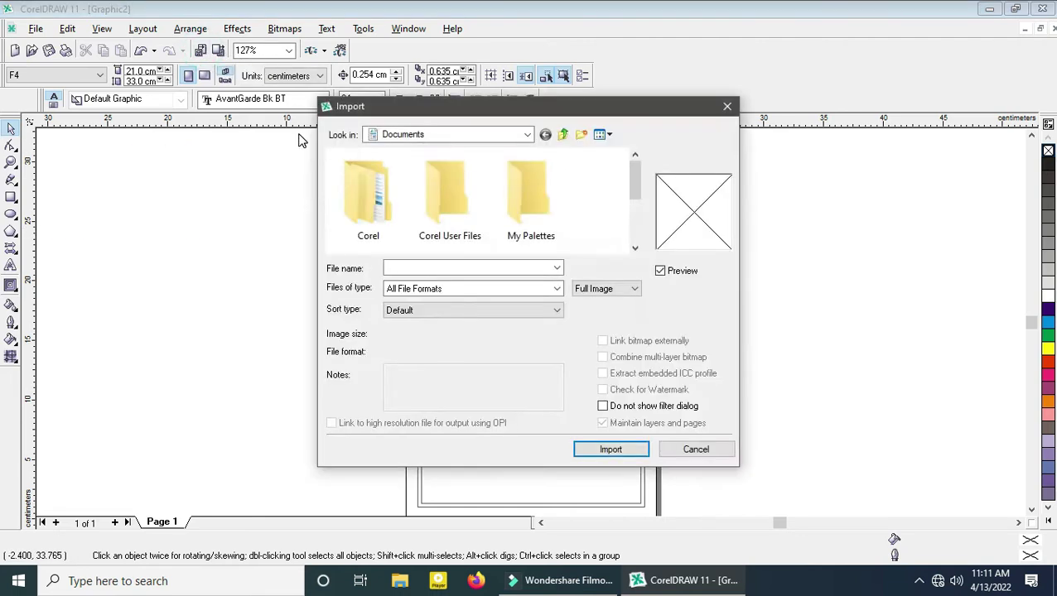
pyautogui.click(527, 134)
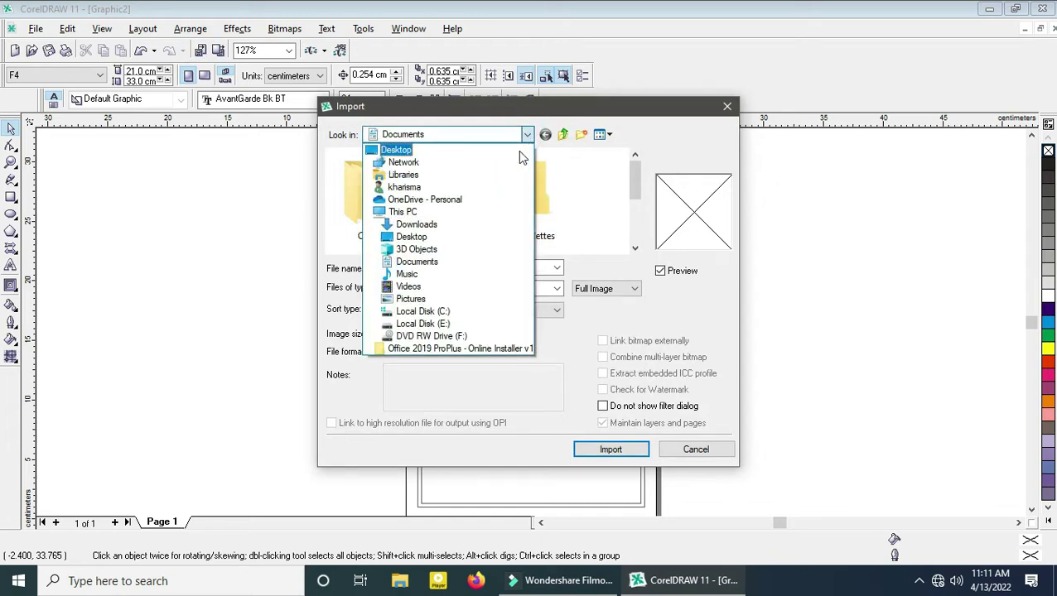
pyautogui.click(423, 323)
pyautogui.moveTo(634, 171); pyautogui.dragTo(635, 208)
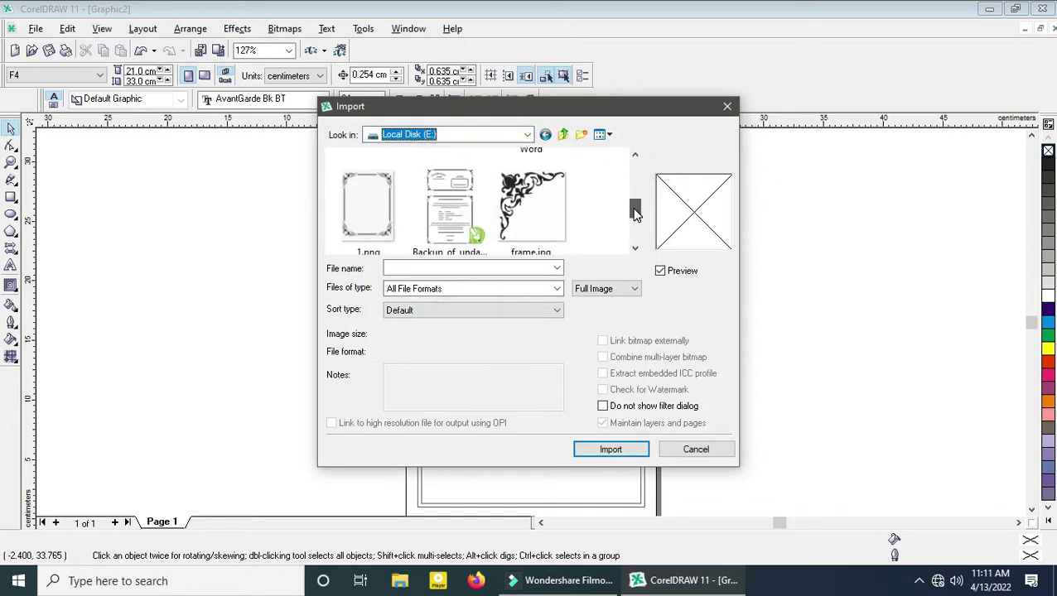
pyautogui.click(519, 190)
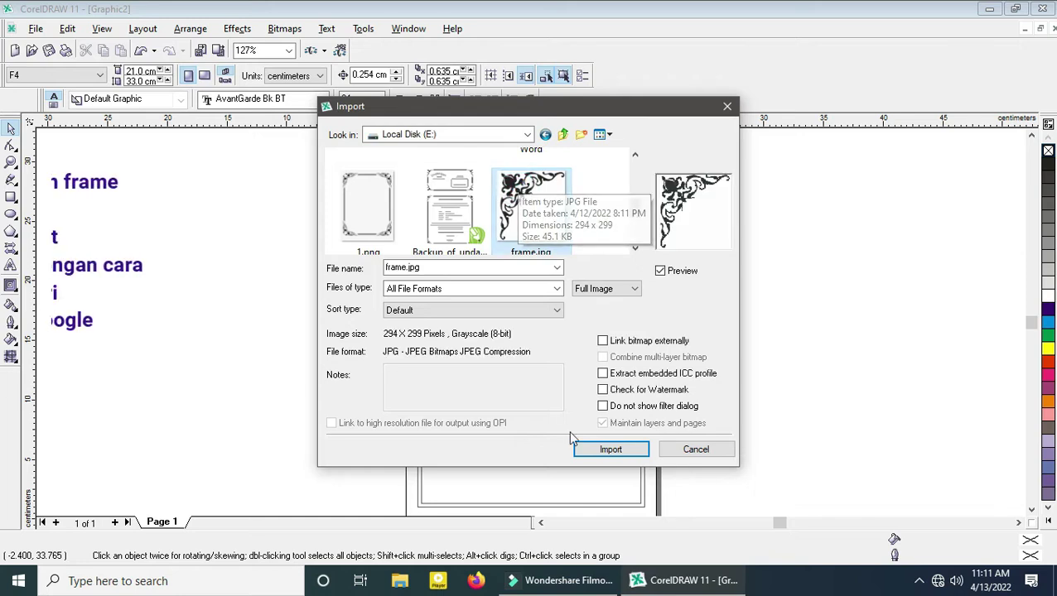
pyautogui.click(595, 458)
pyautogui.click(421, 147)
# Step: Reduce the ornament's height to about 2.23 cm and move it onto the top-left corner of the upper section's border
pyautogui.press('z')
pyautogui.moveTo(404, 132); pyautogui.dragTo(484, 193)
pyautogui.click(12, 127)
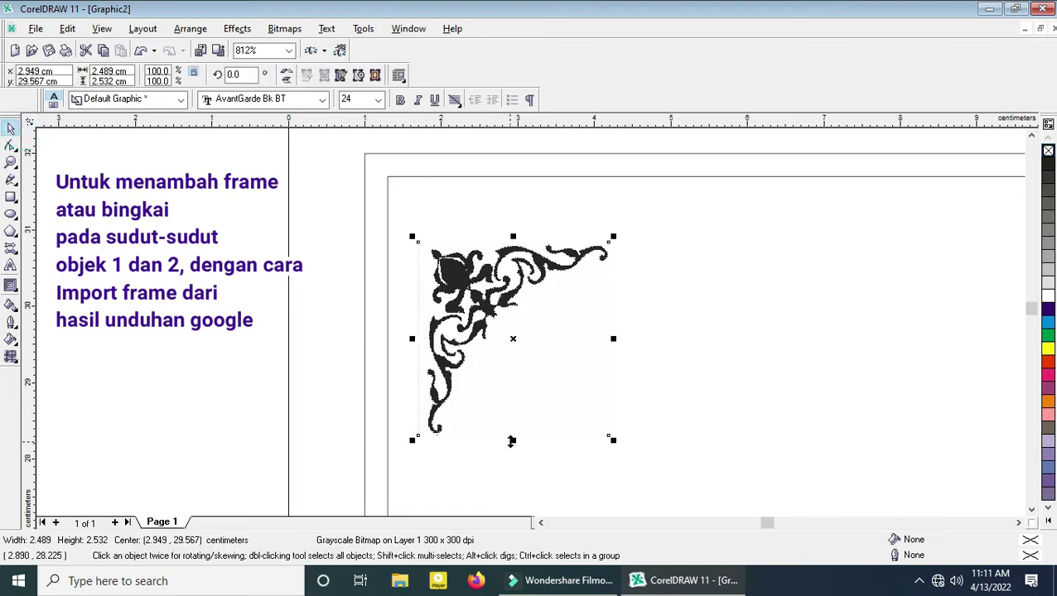
pyautogui.moveTo(511, 441); pyautogui.dragTo(512, 418)
pyautogui.moveTo(511, 331); pyautogui.dragTo(442, 237)
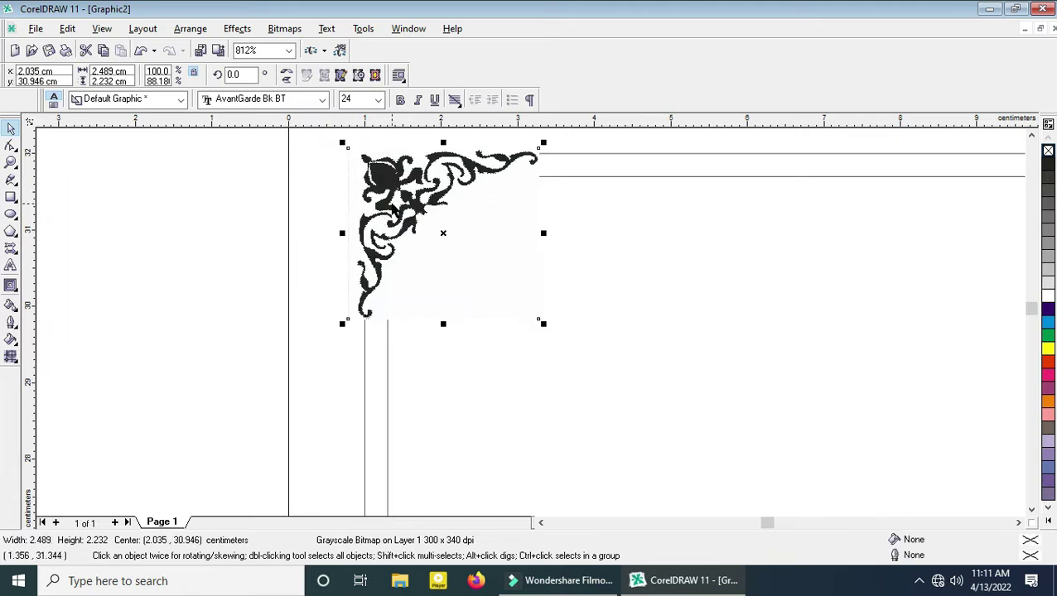
# Step: Mirror a copy of the corner ornament horizontally and align it with the right edge of the upper section's border
pyautogui.moveTo(344, 235); pyautogui.dragTo(552, 239)
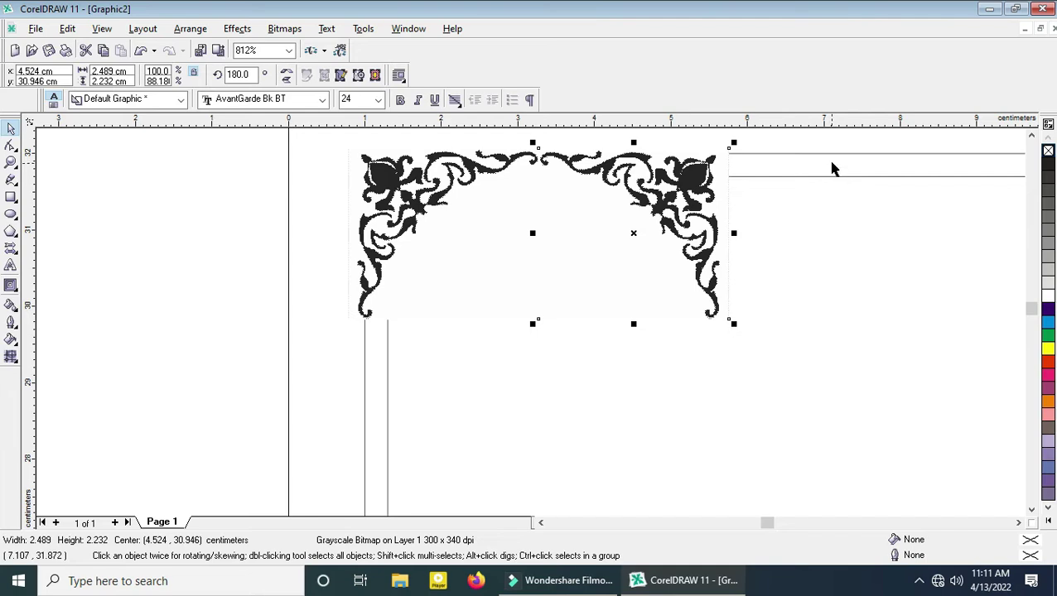
pyautogui.keyDown('shift'); pyautogui.click(816, 176); pyautogui.keyUp('shift')
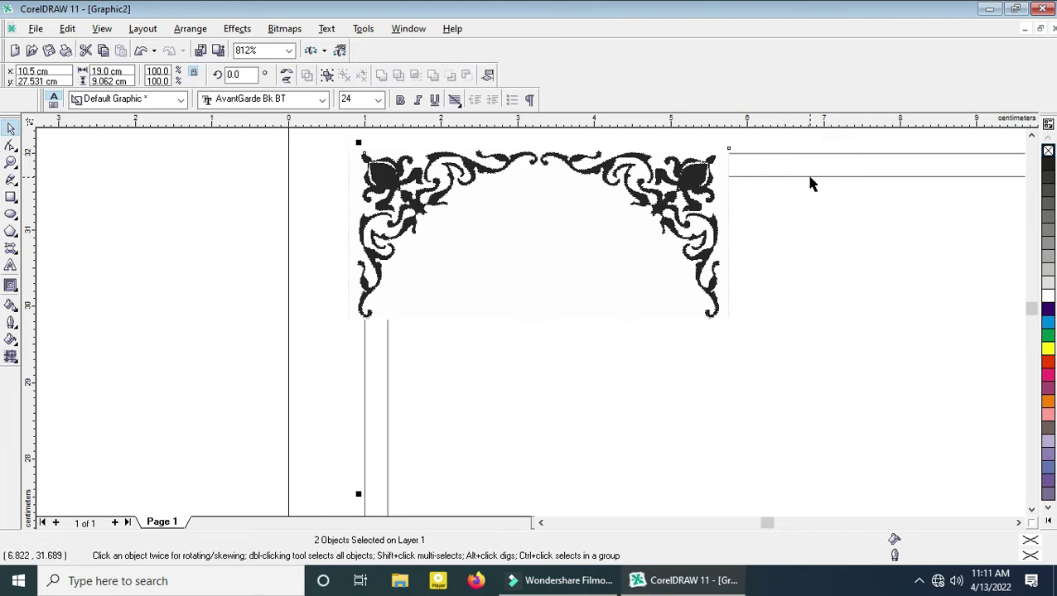
pyautogui.press('F4')
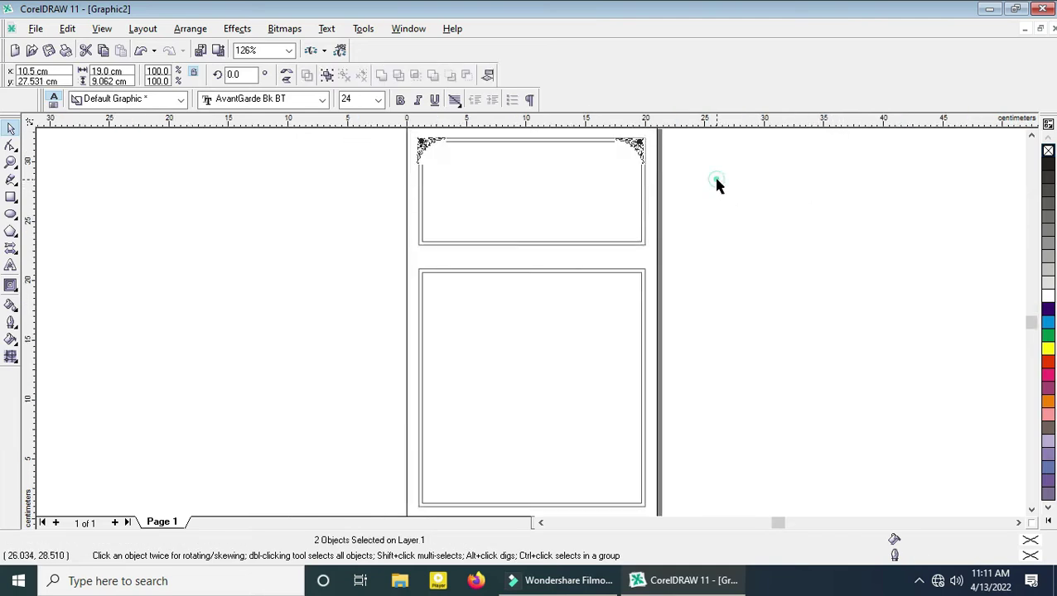
pyautogui.press('z')
pyautogui.moveTo(413, 135); pyautogui.dragTo(648, 178)
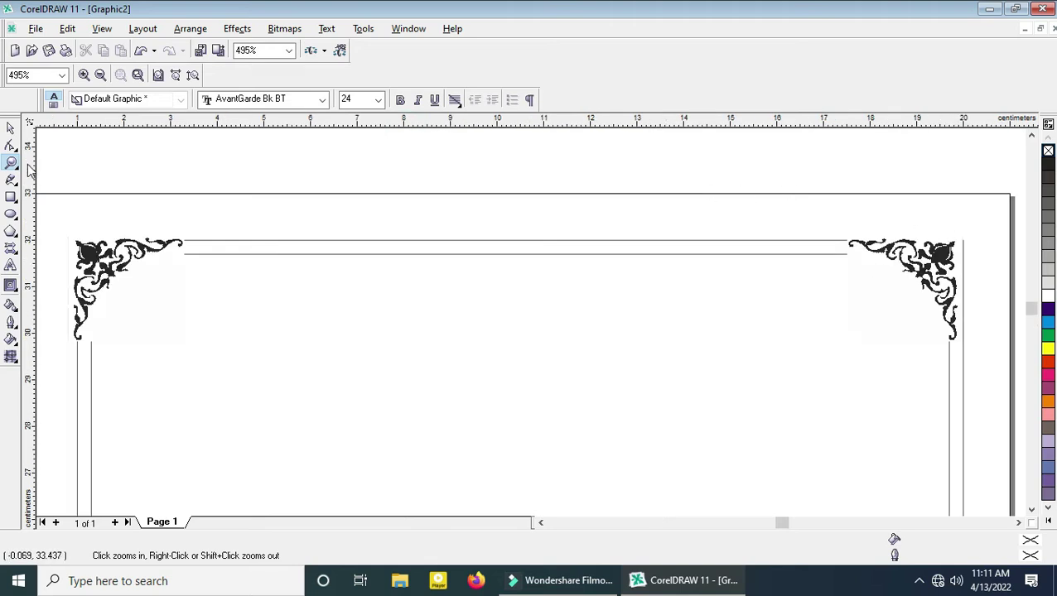
pyautogui.click(10, 128)
pyautogui.click(931, 280)
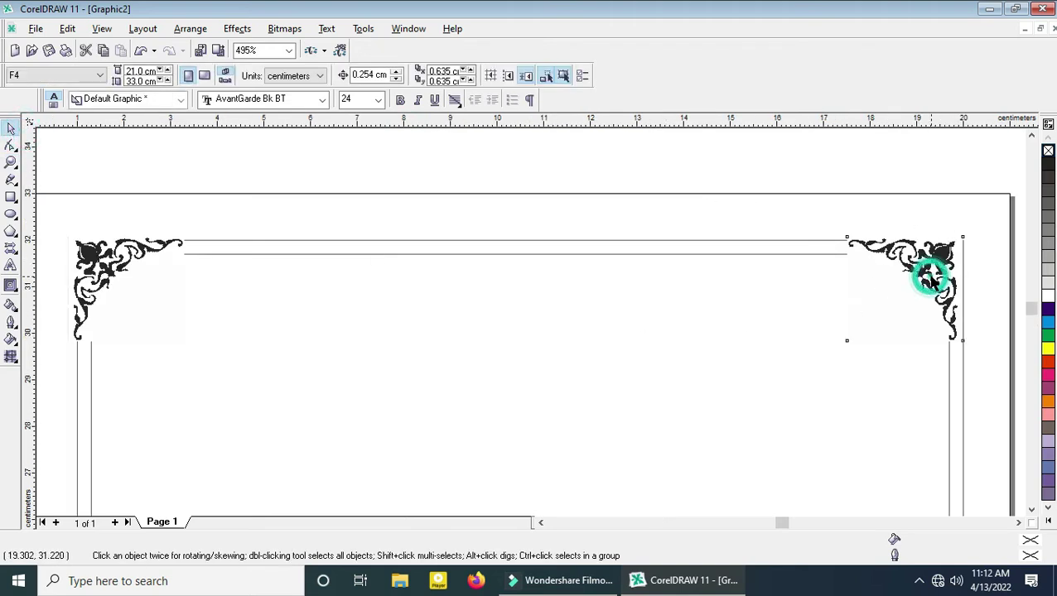
# Step: Group the two top corner ornaments and mirror a copy of the group vertically below them
pyautogui.click(137, 265)
pyautogui.keyDown('shift'); pyautogui.click(955, 282); pyautogui.keyUp('shift')
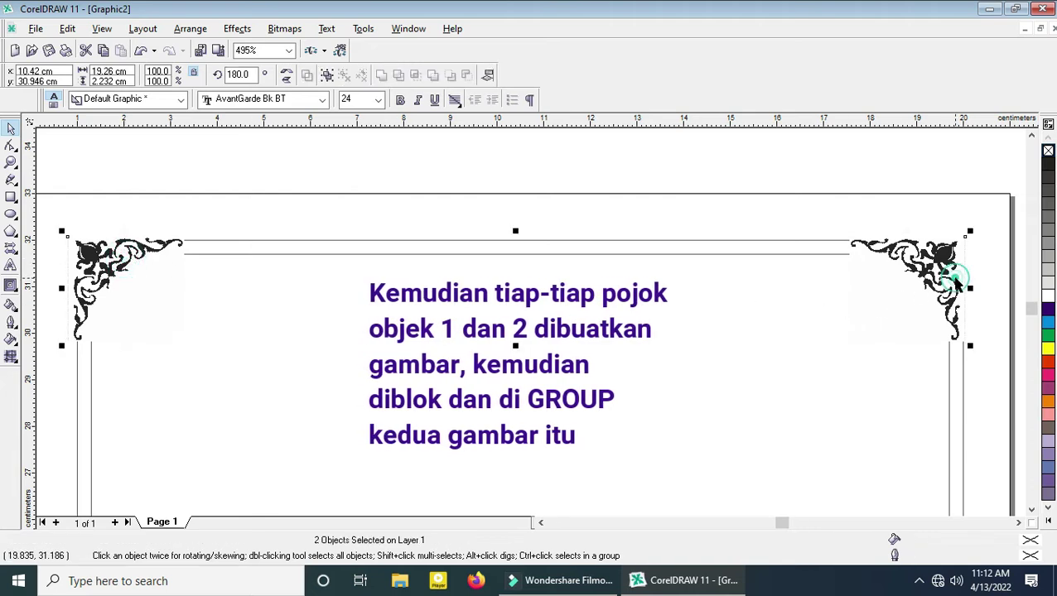
pyautogui.click(327, 80)
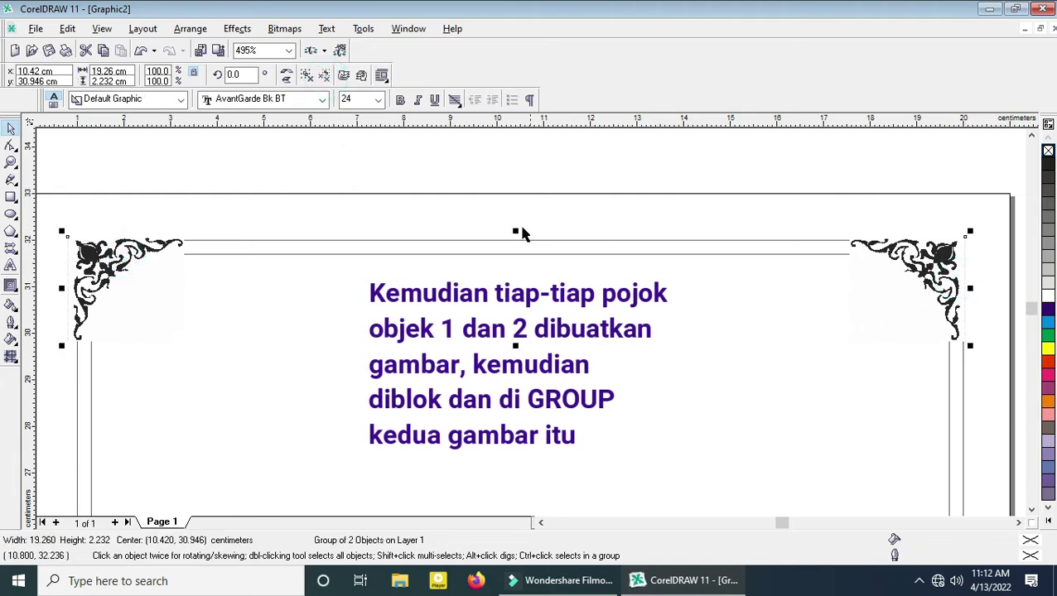
pyautogui.moveTo(516, 229); pyautogui.dragTo(505, 364)
# Step: Align the mirrored ornament pair to the bottom edge of the upper section's border and check the corners
pyautogui.press('F4')
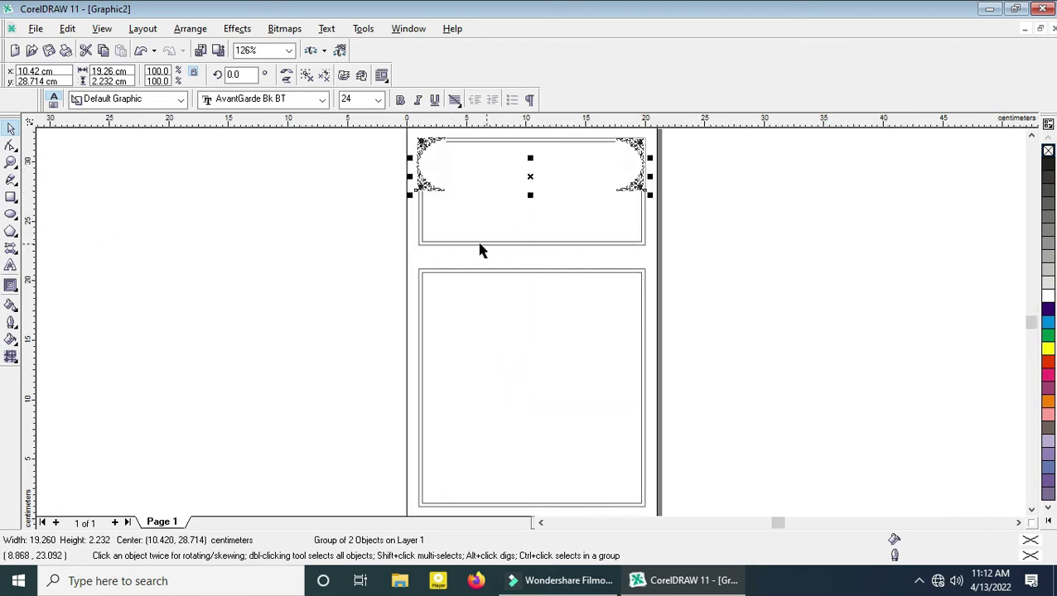
pyautogui.click(685, 242)
pyautogui.click(628, 191)
pyautogui.keyDown('shift'); pyautogui.click(607, 245); pyautogui.keyUp('shift')
pyautogui.press('b')
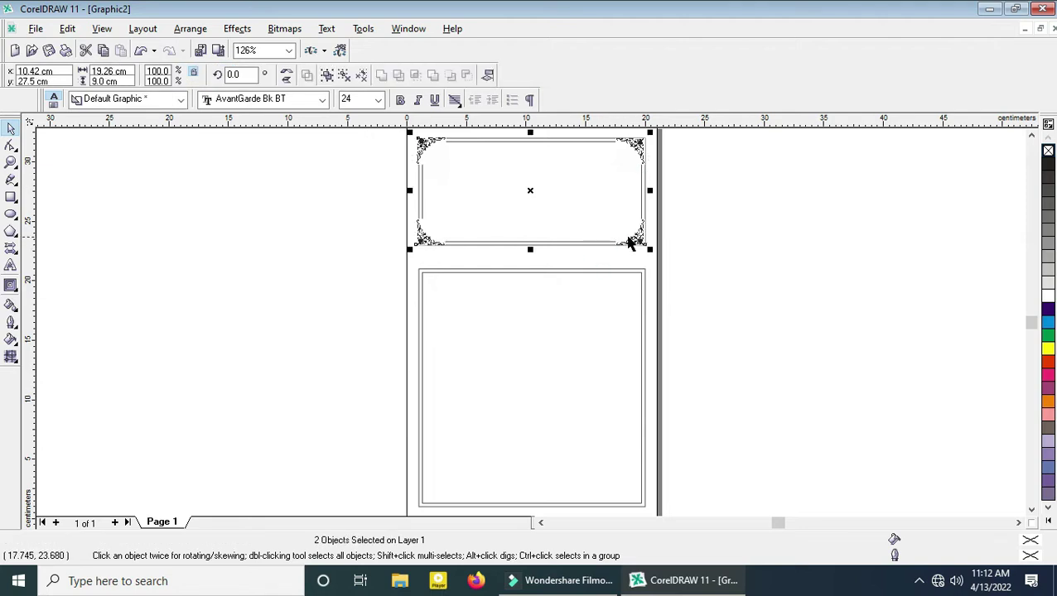
pyautogui.scroll(1, 632, 237)
pyautogui.scroll(3, 632, 237)
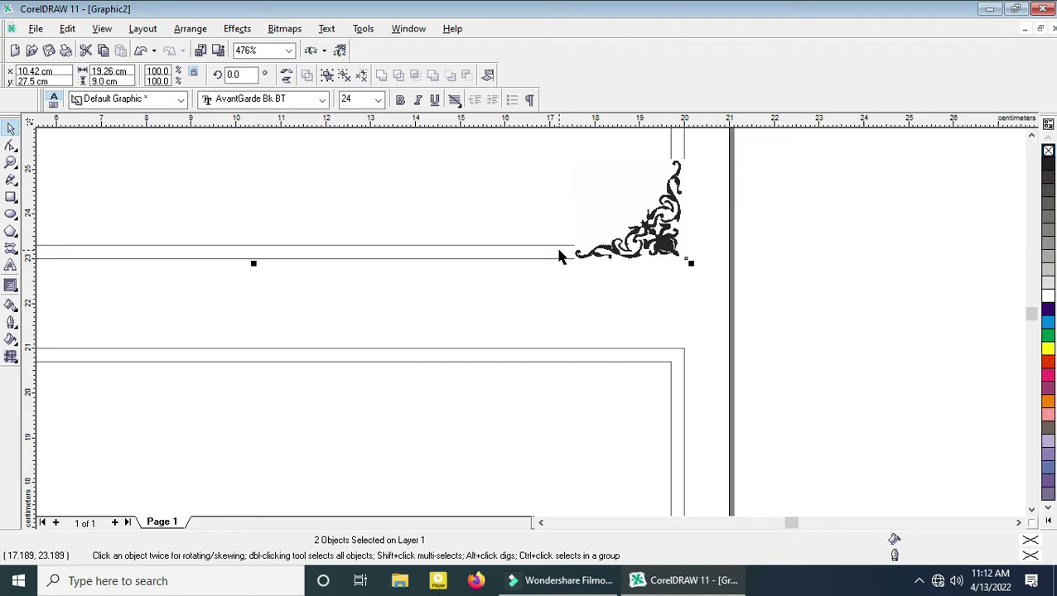
pyautogui.hotkey('shift', 'F4')
pyautogui.click(342, 181)
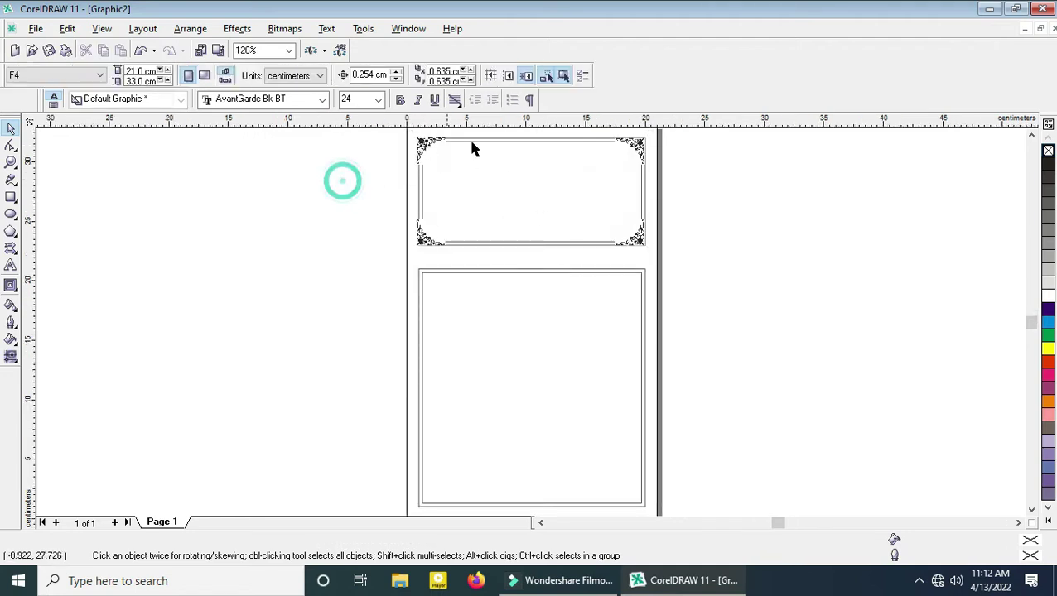
# Step: Copy the upper section's top ornament pair straight down onto the top corners of the lower section
pyautogui.scroll(2, 636, 147)
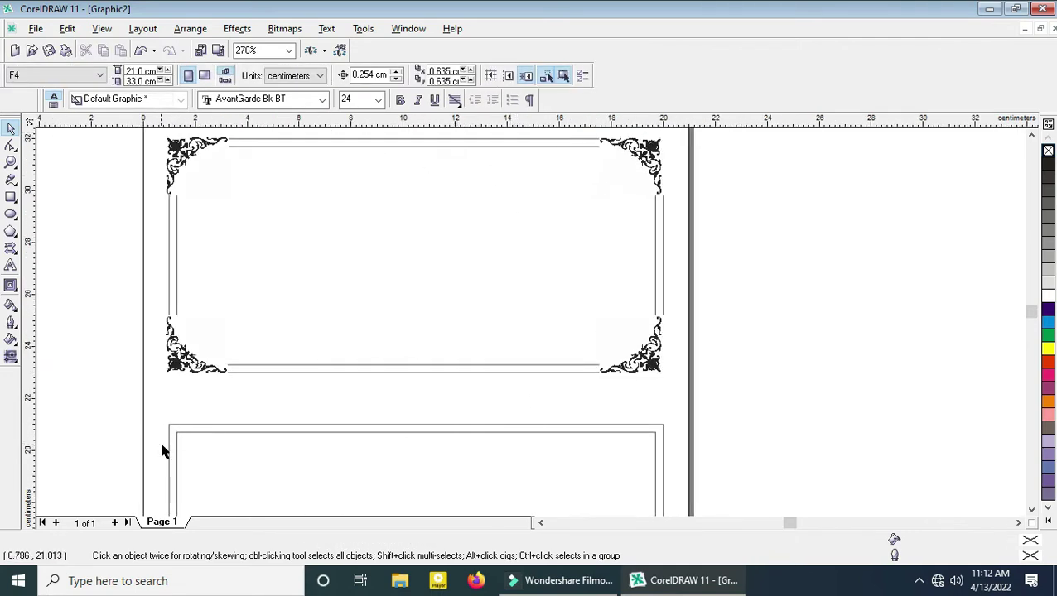
pyautogui.click(655, 166)
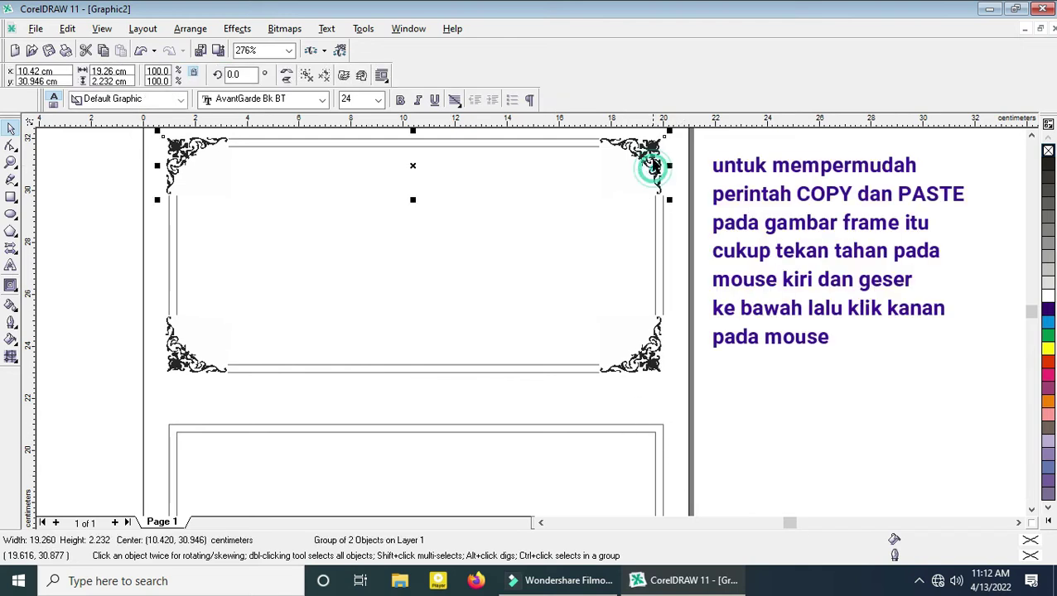
pyautogui.moveTo(628, 157); pyautogui.dragTo(618, 439)
pyautogui.rightClick(618, 439)
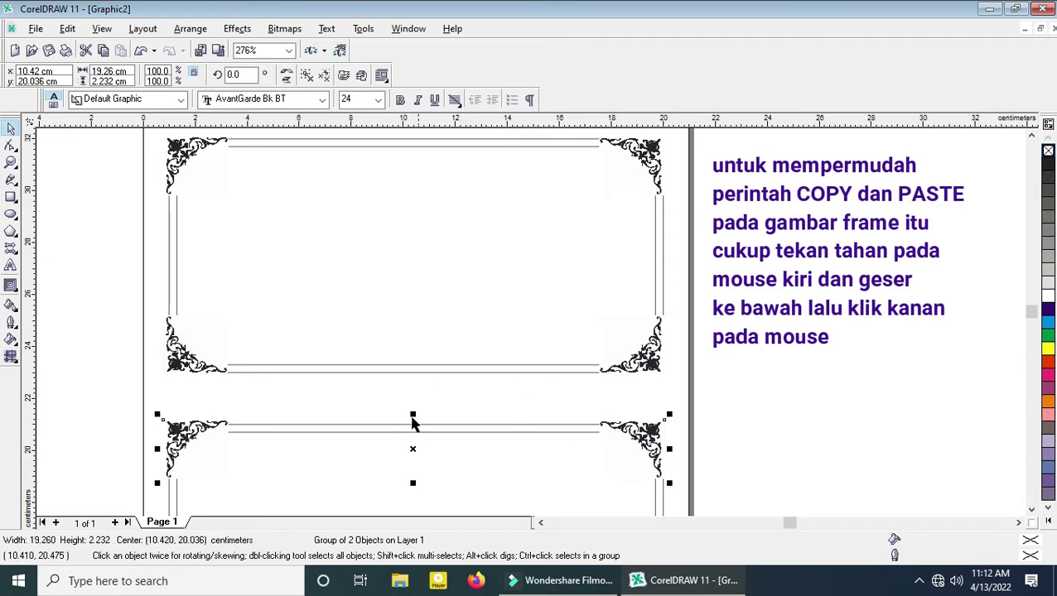
pyautogui.hotkey('shift', 'F4')
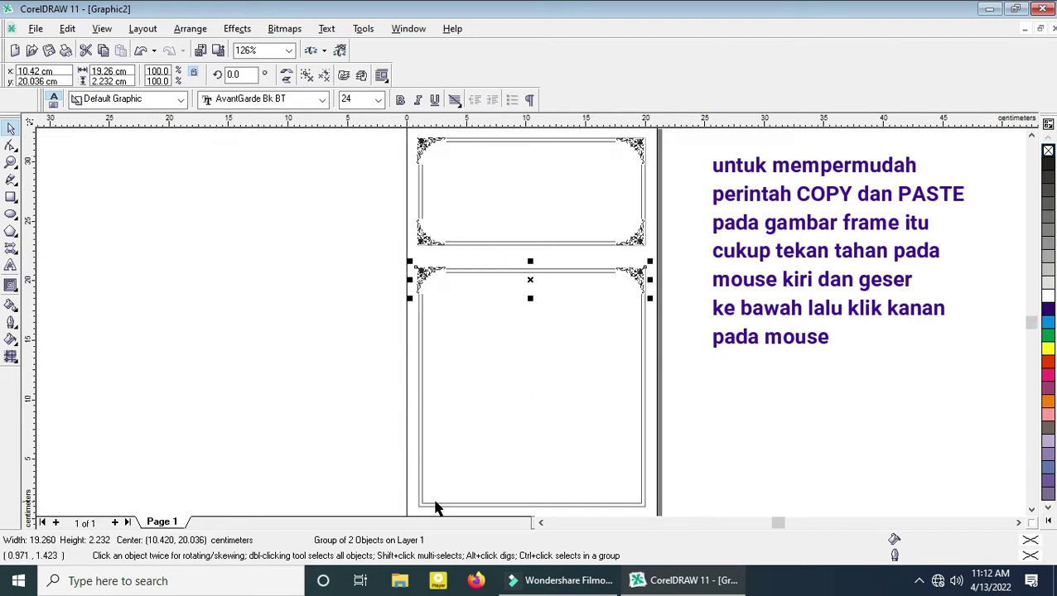
# Step: Copy the upper section's bottom ornament pair onto the lower section's bottom corners and shift it slightly up to fit the border
pyautogui.moveTo(432, 240); pyautogui.dragTo(435, 493)
pyautogui.scroll(4, 635, 506)
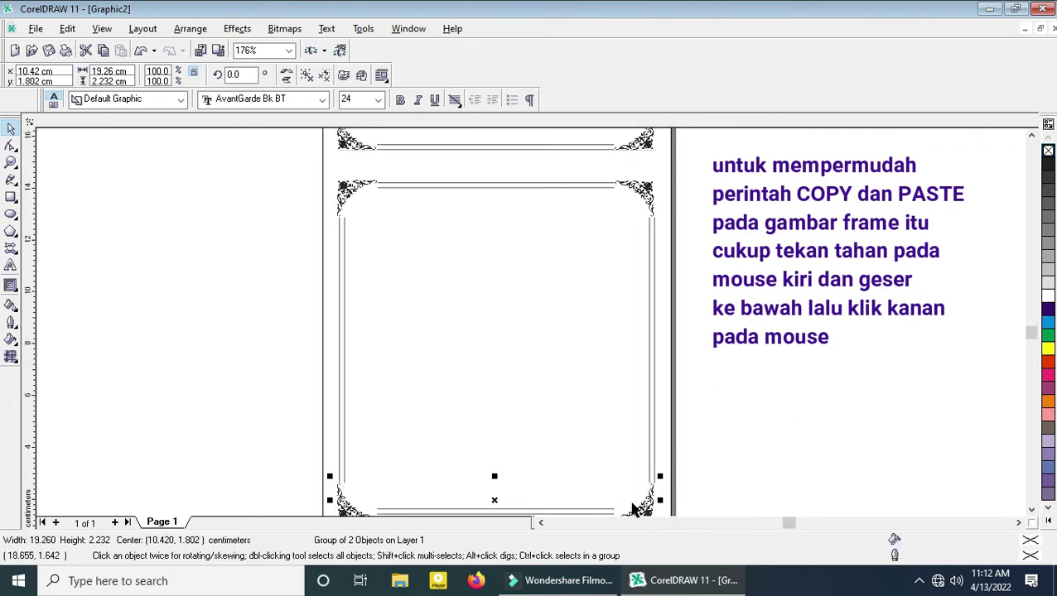
pyautogui.click(1033, 509)
pyautogui.click(1034, 510)
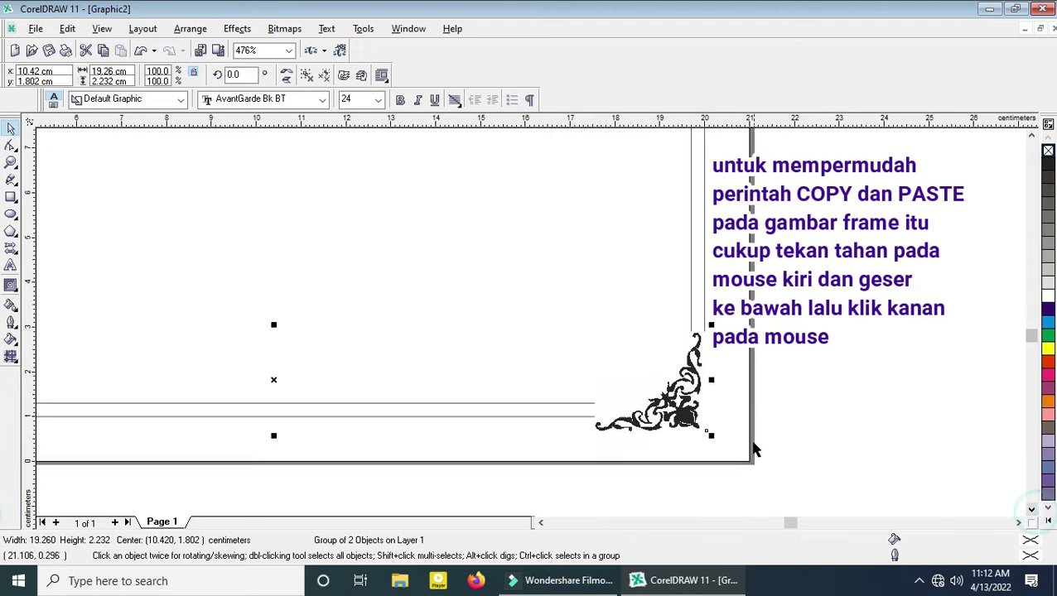
pyautogui.moveTo(682, 411); pyautogui.dragTo(677, 400)
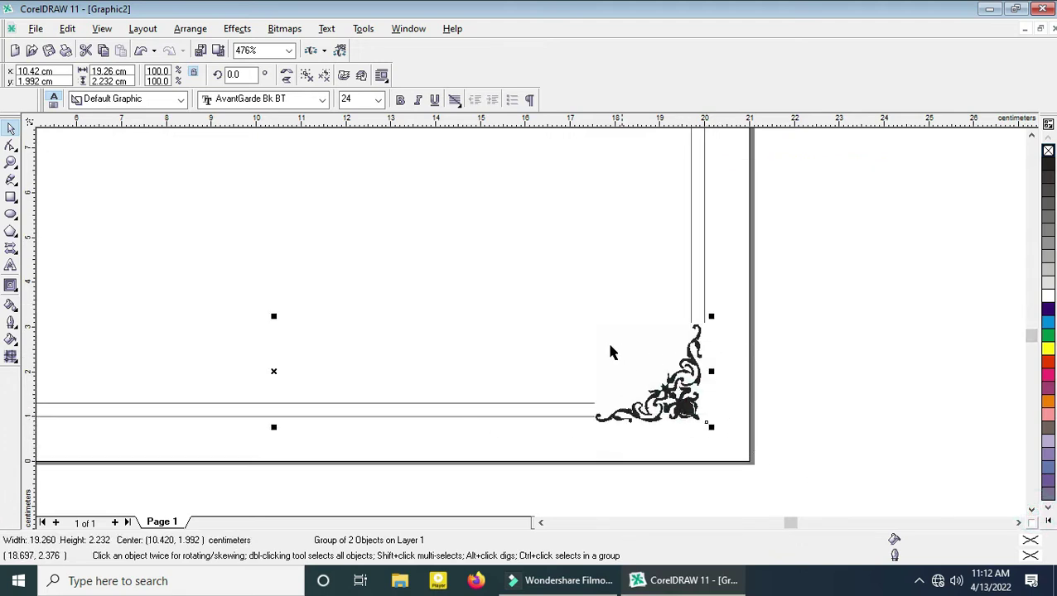
# Step: Group the upper section's border with its ornaments, and group the lower section's border with its ornaments separately
pyautogui.scroll(-4, 601, 330)
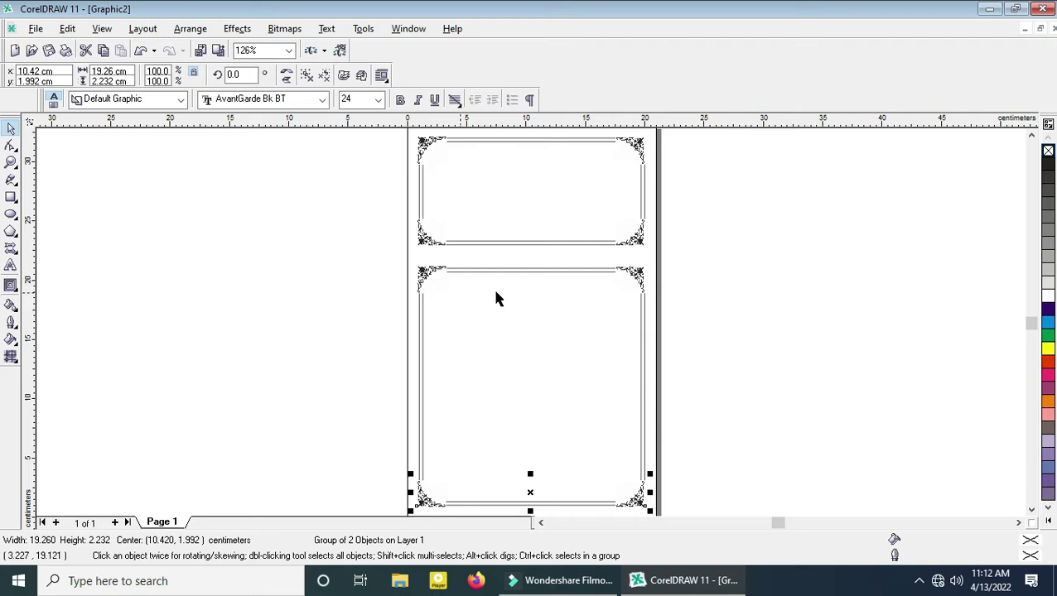
pyautogui.scroll(-1, 425, 284)
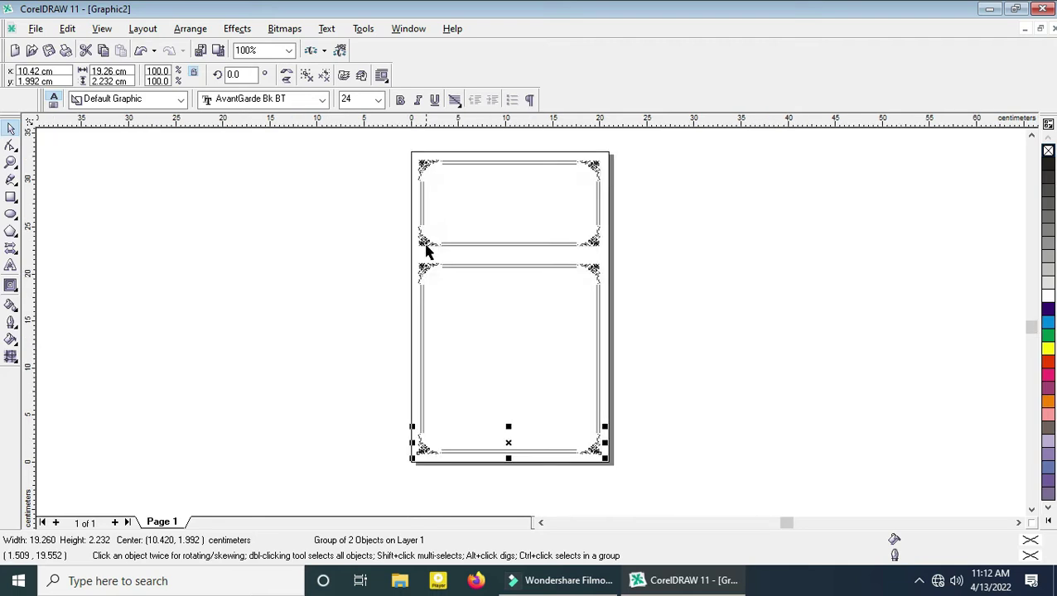
pyautogui.click(643, 412)
pyautogui.moveTo(386, 145); pyautogui.dragTo(633, 265)
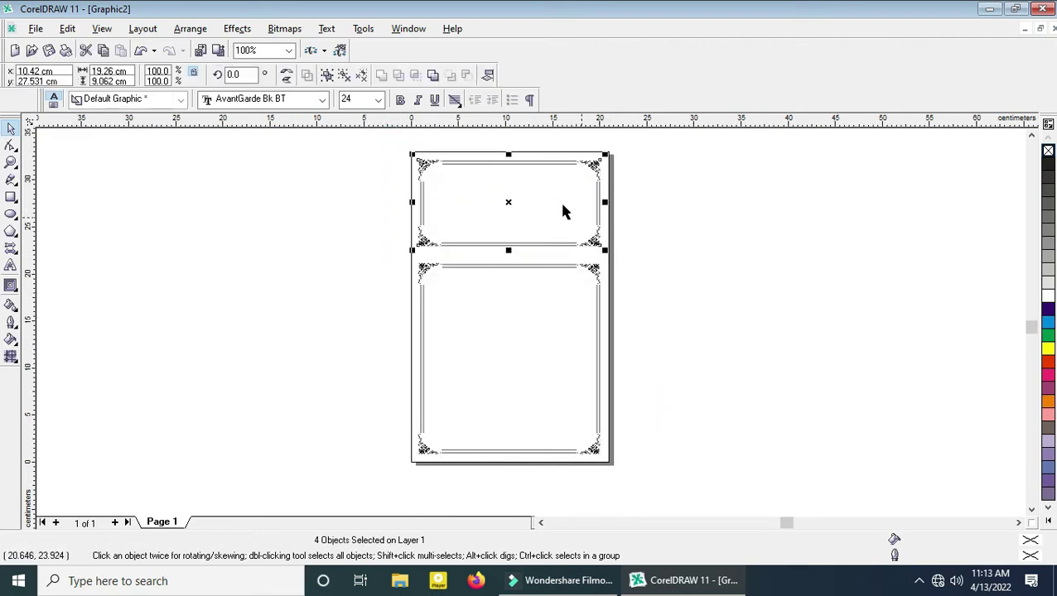
pyautogui.click(330, 75)
pyautogui.moveTo(400, 262); pyautogui.dragTo(625, 466)
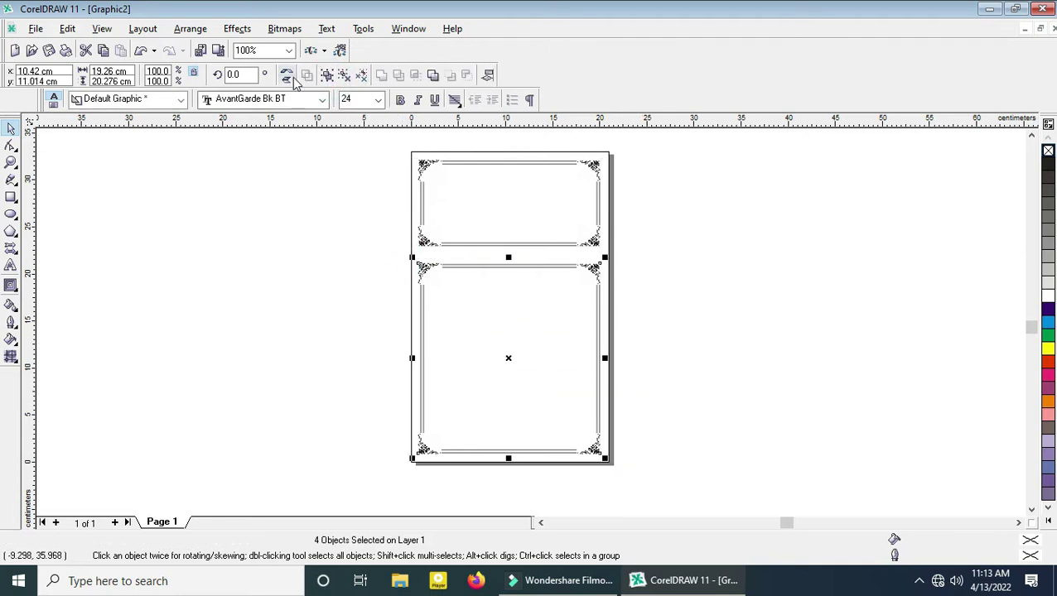
pyautogui.click(330, 76)
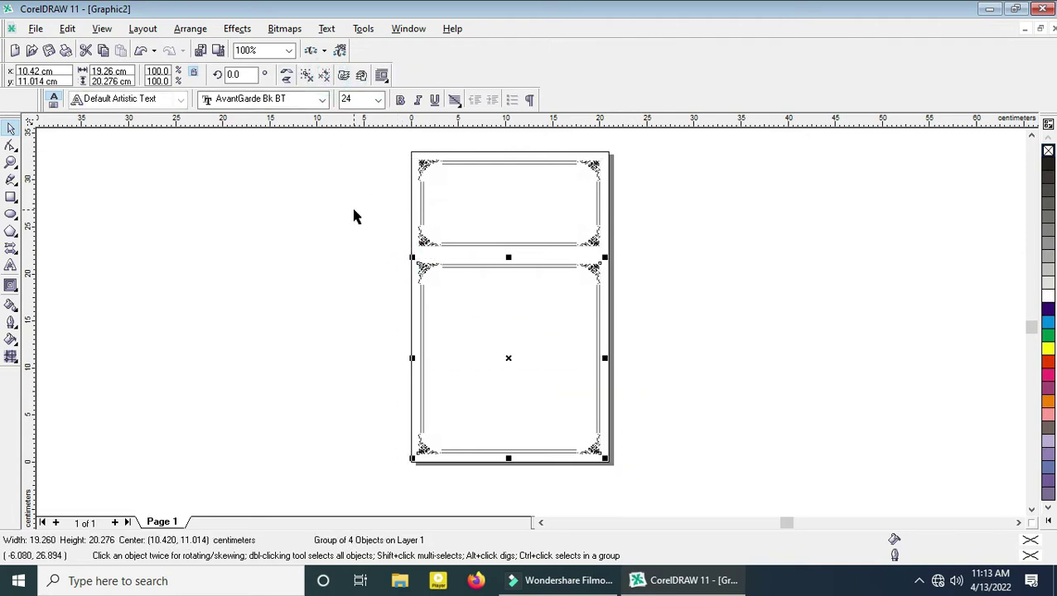
pyautogui.click(351, 208)
# Step: Add the artistic text "Undangan" in 24 pt AvantGarde Bk BT near the top-left of the upper section
pyautogui.press('z')
pyautogui.moveTo(495, 208); pyautogui.dragTo(501, 212)
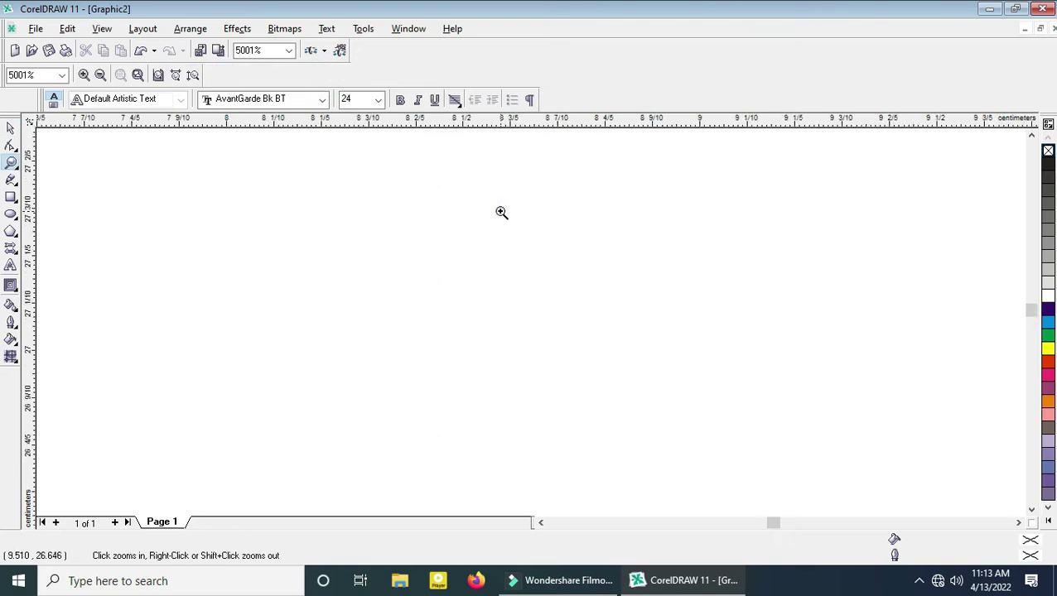
pyautogui.press('F4')
pyautogui.moveTo(396, 134); pyautogui.dragTo(656, 263)
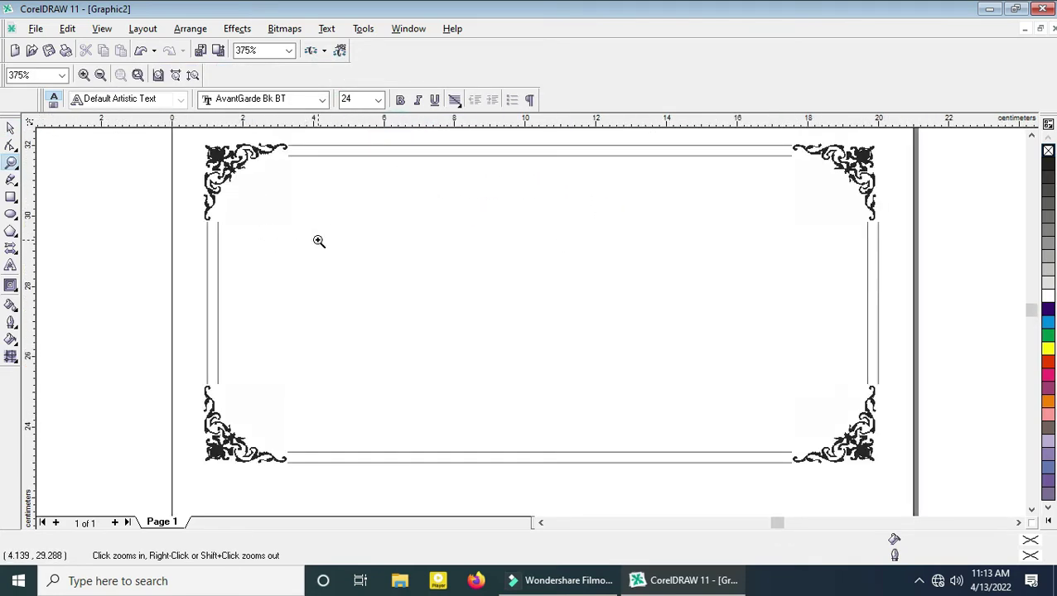
pyautogui.click(11, 128)
pyautogui.click(109, 221)
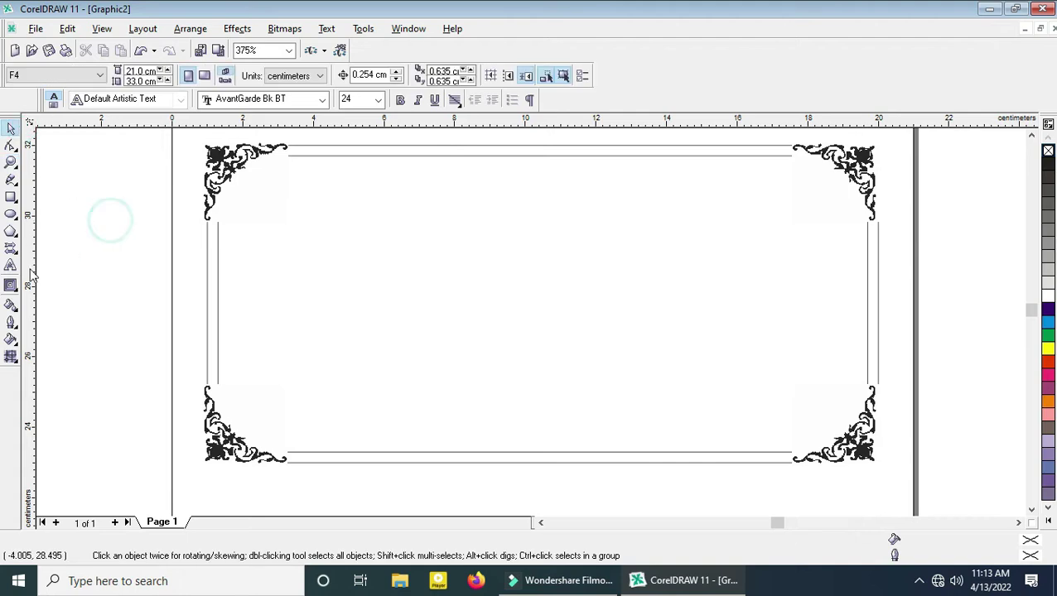
pyautogui.click(11, 267)
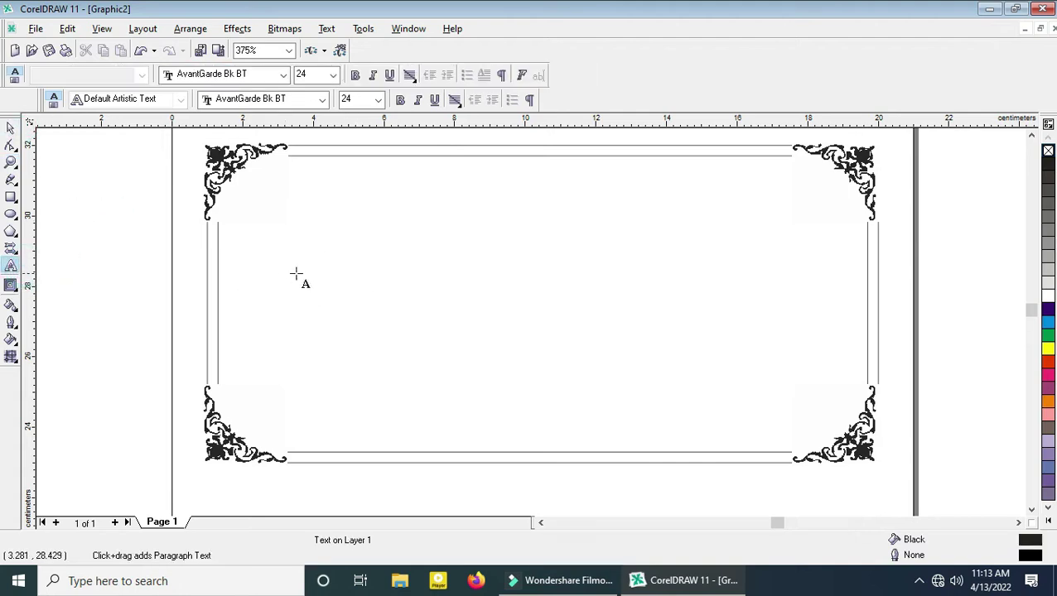
pyautogui.click(290, 228)
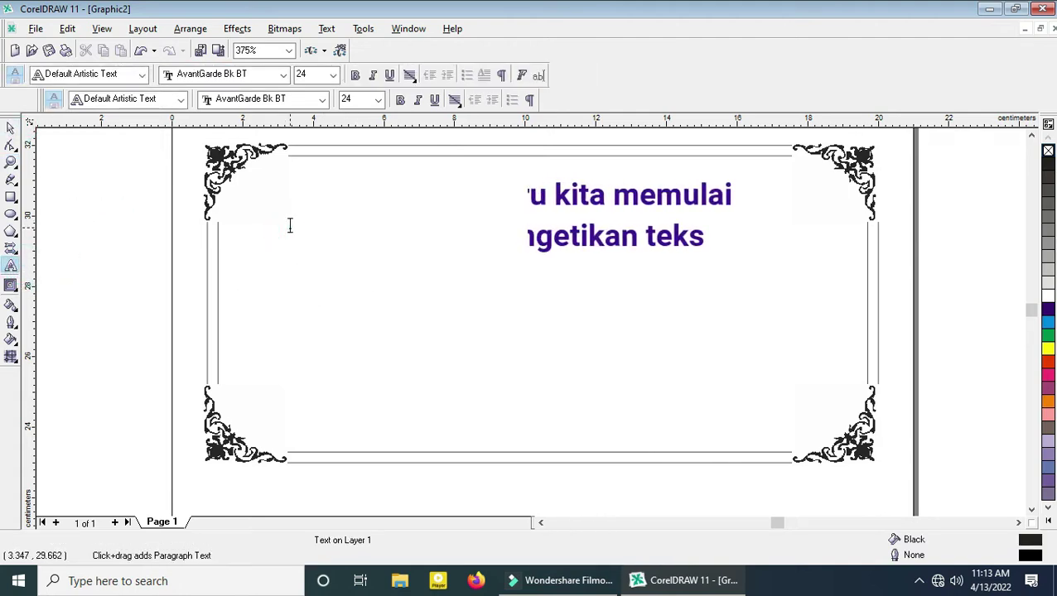
pyautogui.write('Undangan')
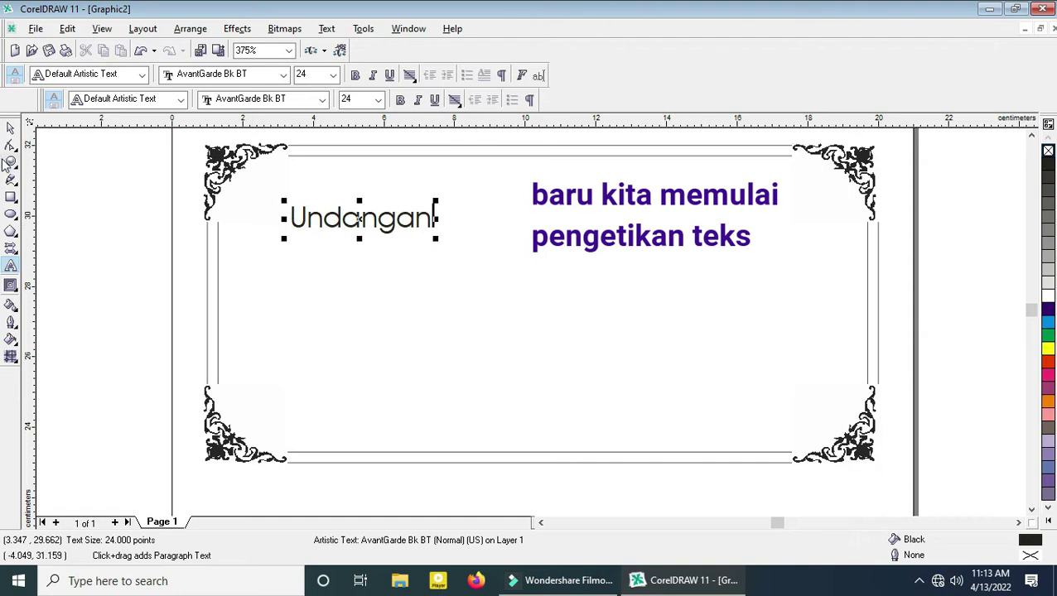
# Step: Format the "Undangan" heading as bold Arial, enlarge it to about 28.5 pt, and shift it slightly down and left
pyautogui.click(10, 128)
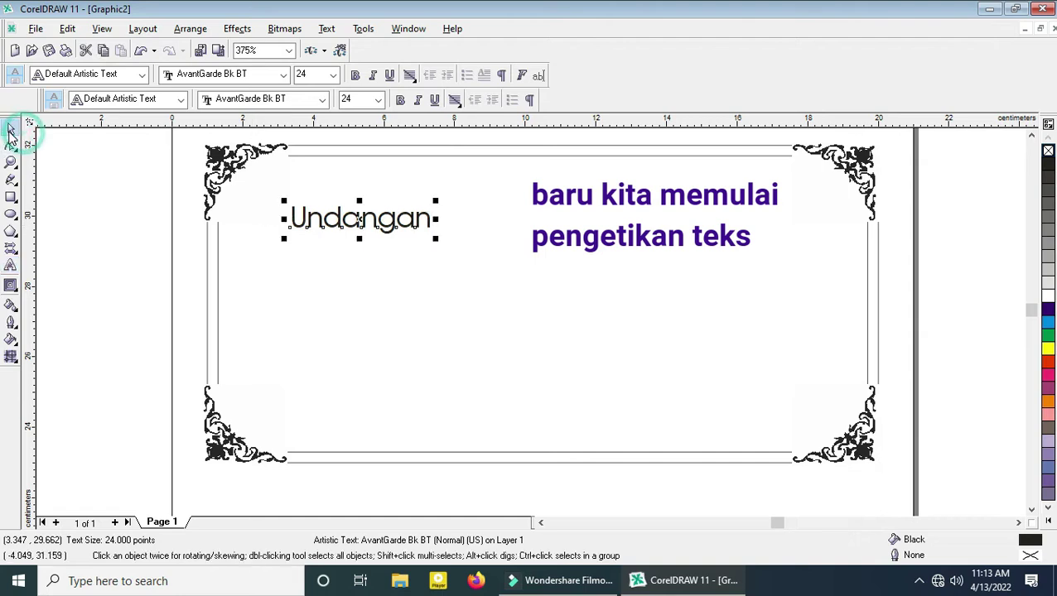
pyautogui.click(323, 99)
pyautogui.click(294, 130)
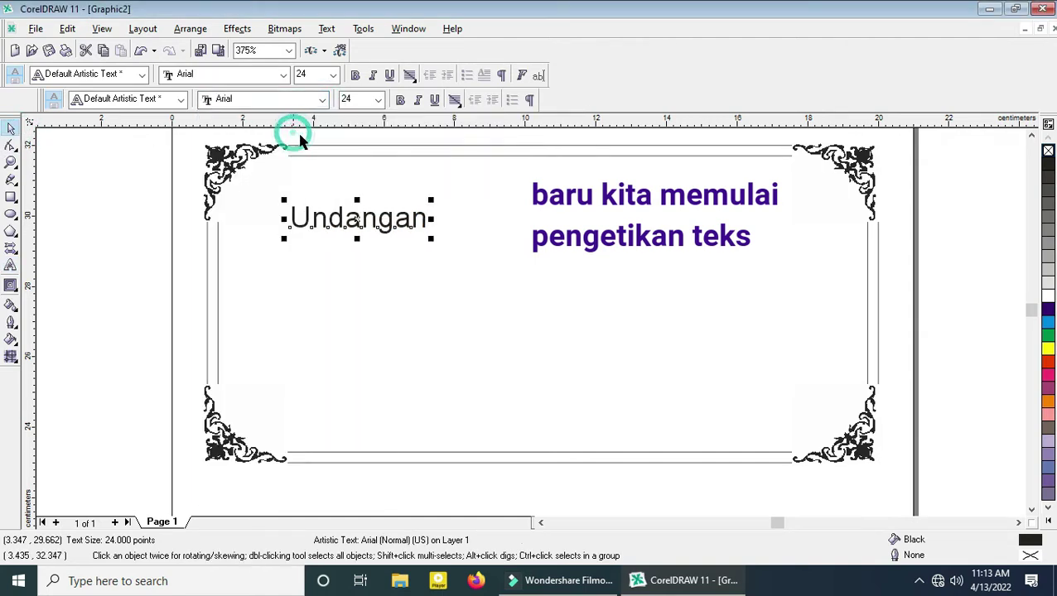
pyautogui.click(400, 100)
pyautogui.moveTo(436, 240); pyautogui.dragTo(469, 245)
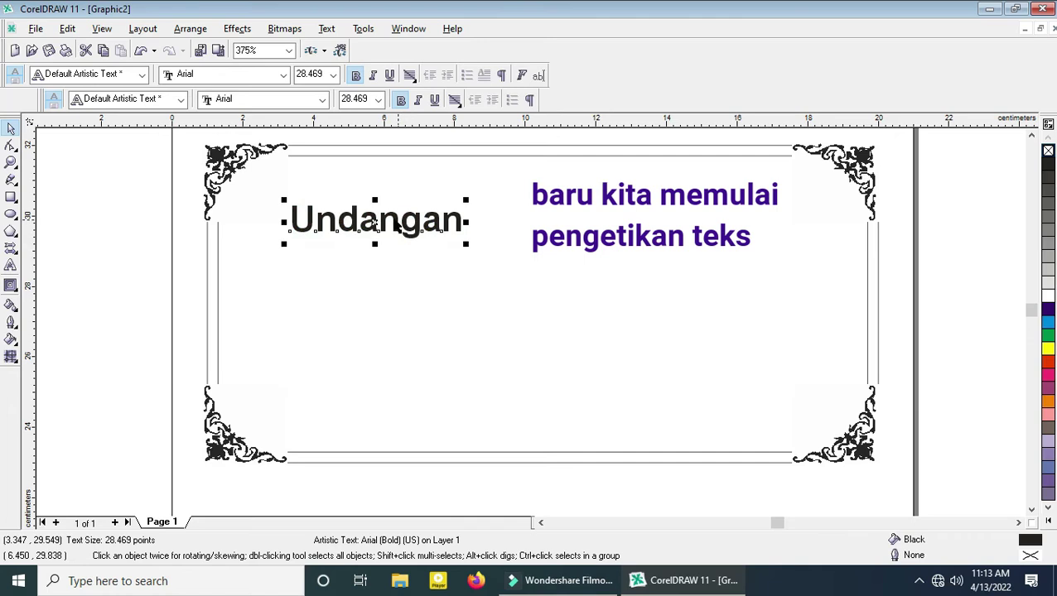
pyautogui.moveTo(375, 223); pyautogui.dragTo(370, 239)
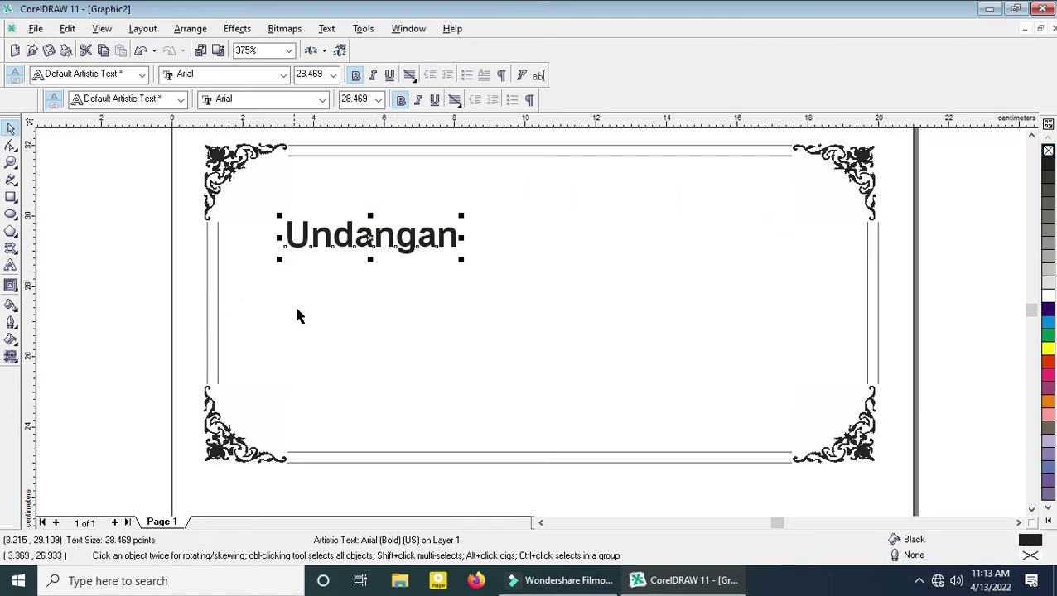
# Step: Draw an ellipse about 5.3 cm wide and 3.8 cm high just below the "Undangan" heading
pyautogui.click(11, 214)
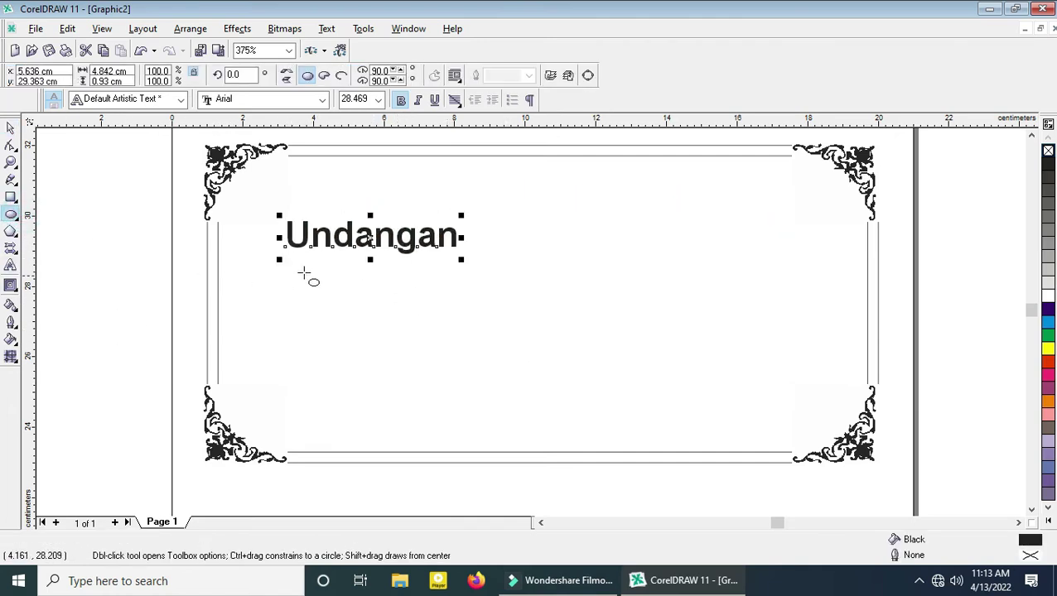
pyautogui.moveTo(282, 264); pyautogui.dragTo(479, 408)
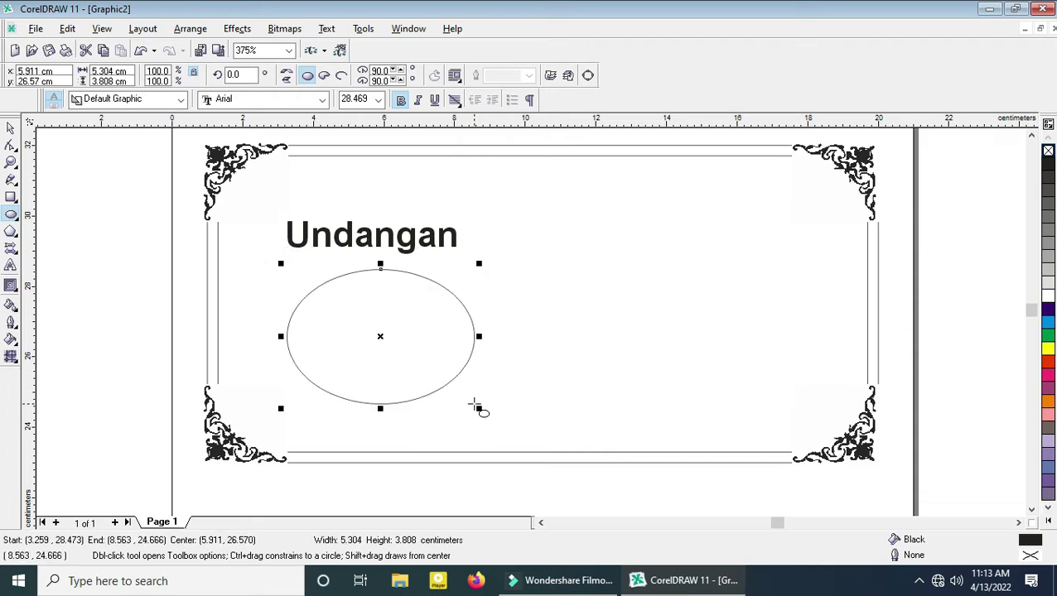
pyautogui.click(10, 129)
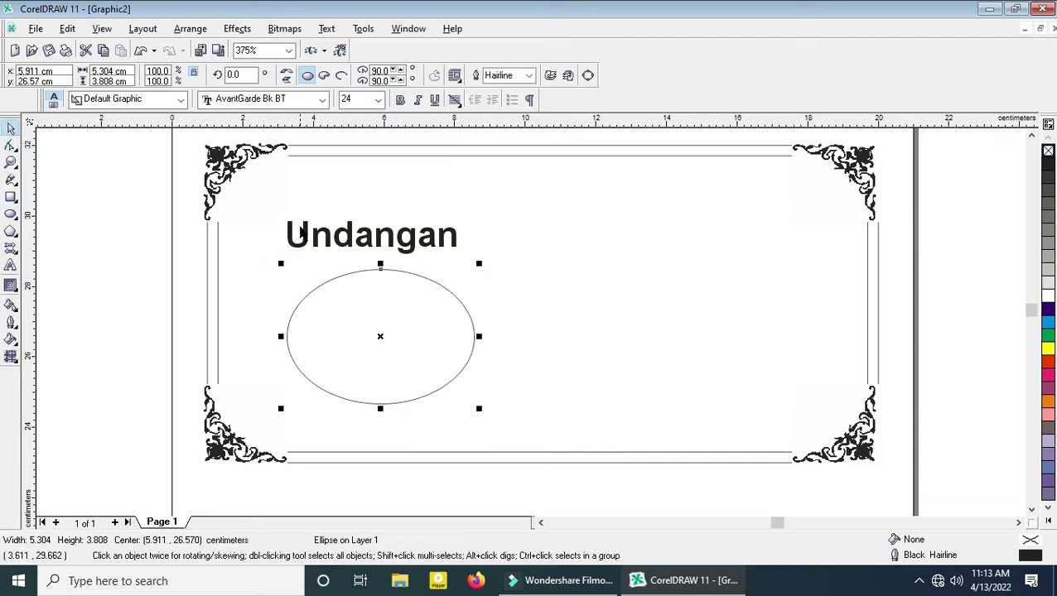
# Step: Fit the "Undangan" heading to the ellipse as its path and move the curved result up slightly
pyautogui.click(302, 224)
pyautogui.keyDown('shift'); pyautogui.click(349, 280); pyautogui.keyUp('shift')
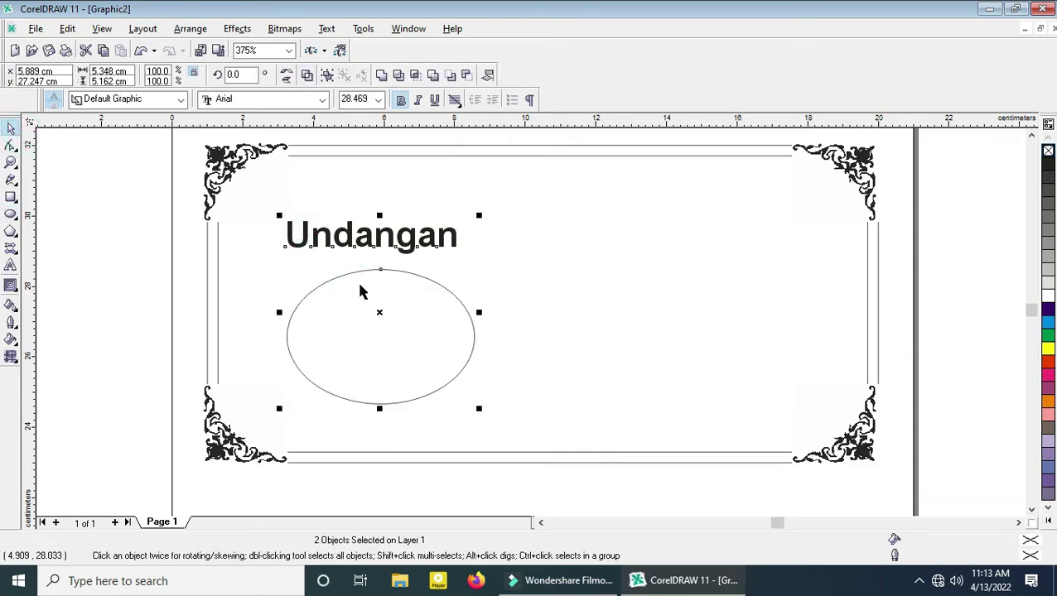
pyautogui.click(327, 29)
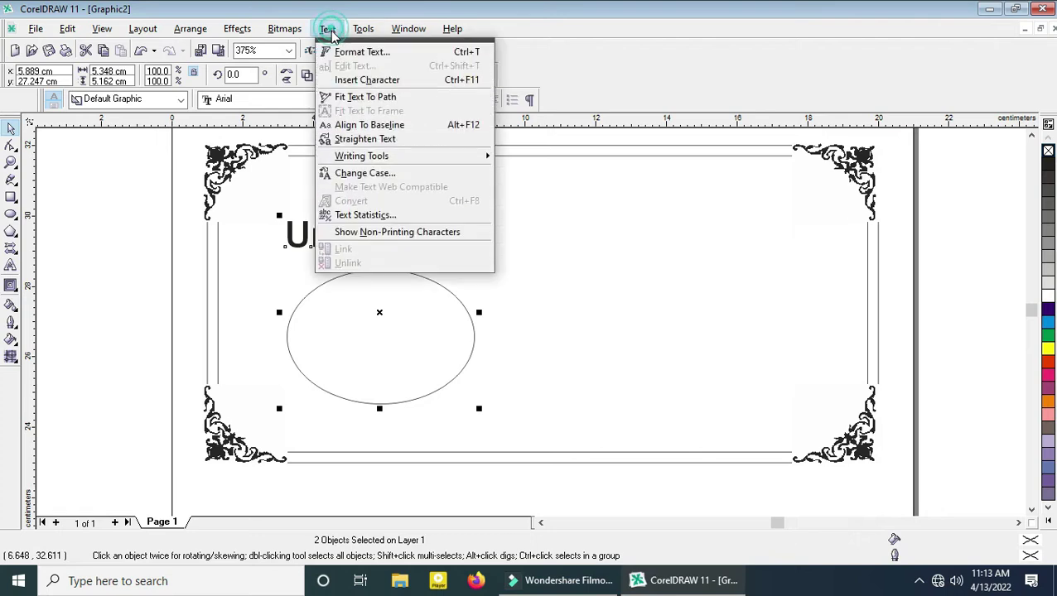
pyautogui.click(353, 99)
pyautogui.moveTo(378, 323); pyautogui.dragTo(364, 276)
pyautogui.click(155, 254)
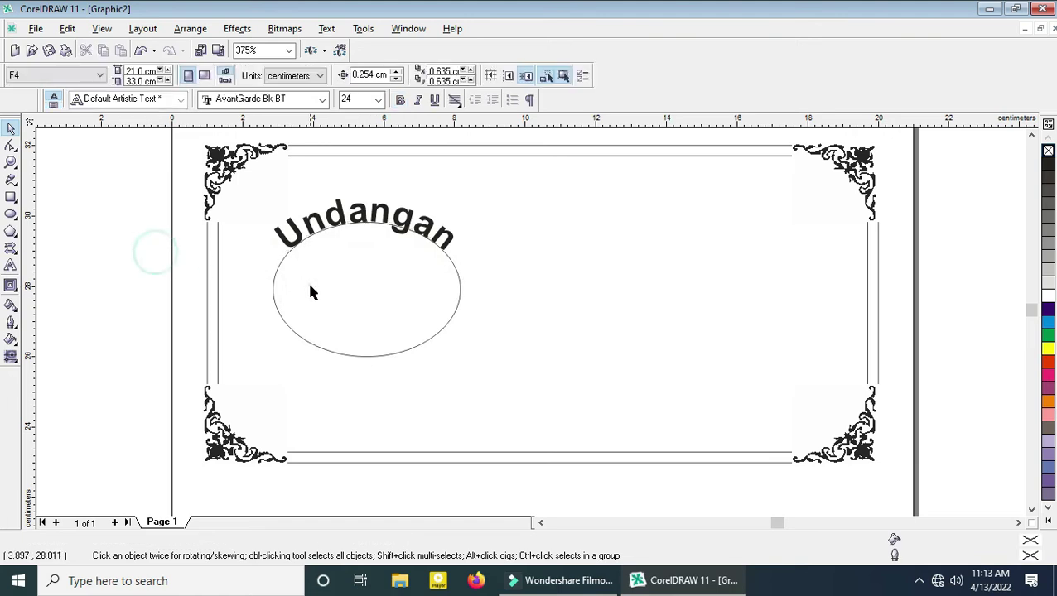
# Step: Shift the curved "Undangan" heading together with its ellipse about 0.5 cm to the left
pyautogui.click(309, 284)
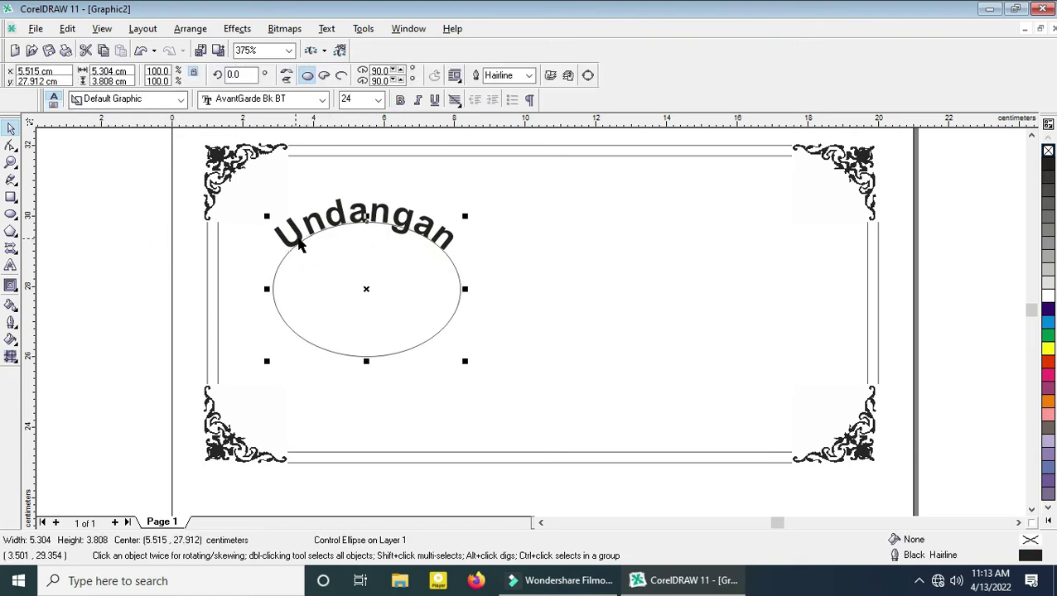
pyautogui.click(315, 239)
pyautogui.click(142, 267)
pyautogui.click(336, 265)
pyautogui.click(335, 212)
pyautogui.keyDown('ctrl'); pyautogui.click(334, 212); pyautogui.keyUp('ctrl')
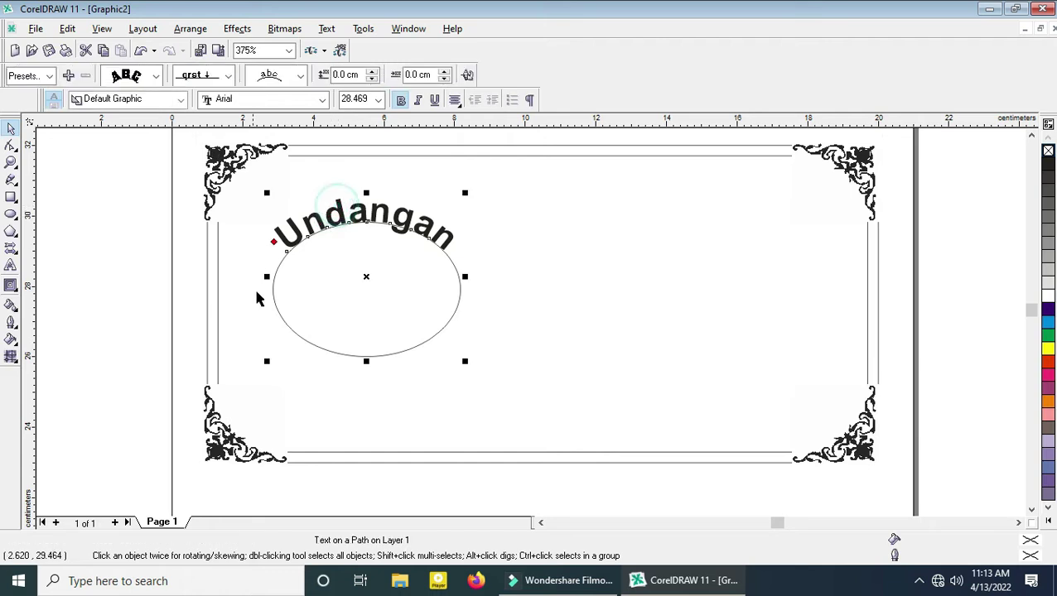
pyautogui.moveTo(329, 254); pyautogui.dragTo(303, 236)
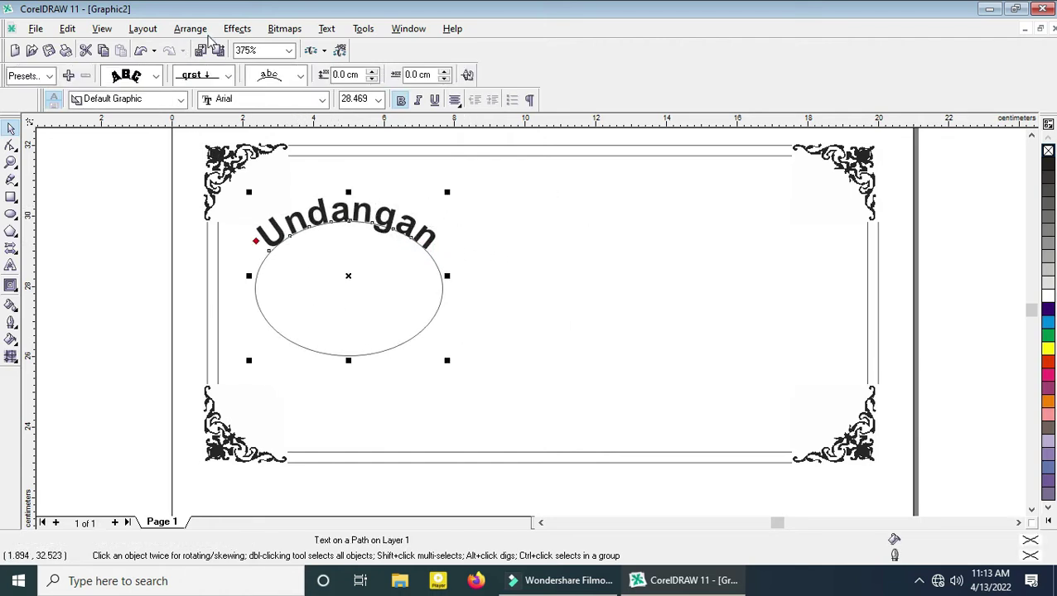
# Step: Break the curved "Undangan" text apart from its path and delete the ellipse
pyautogui.click(190, 30)
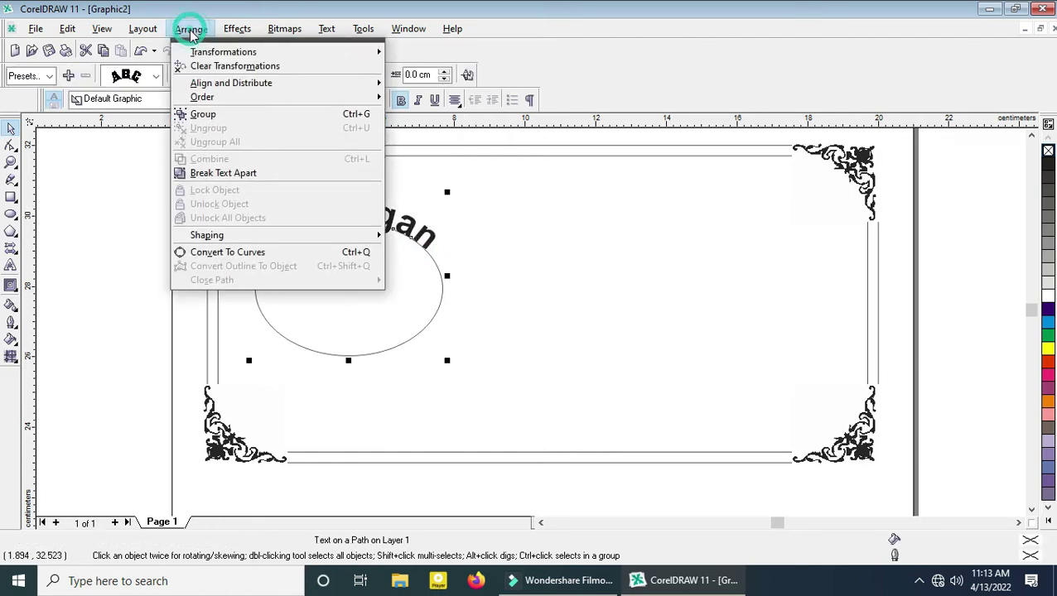
pyautogui.click(238, 175)
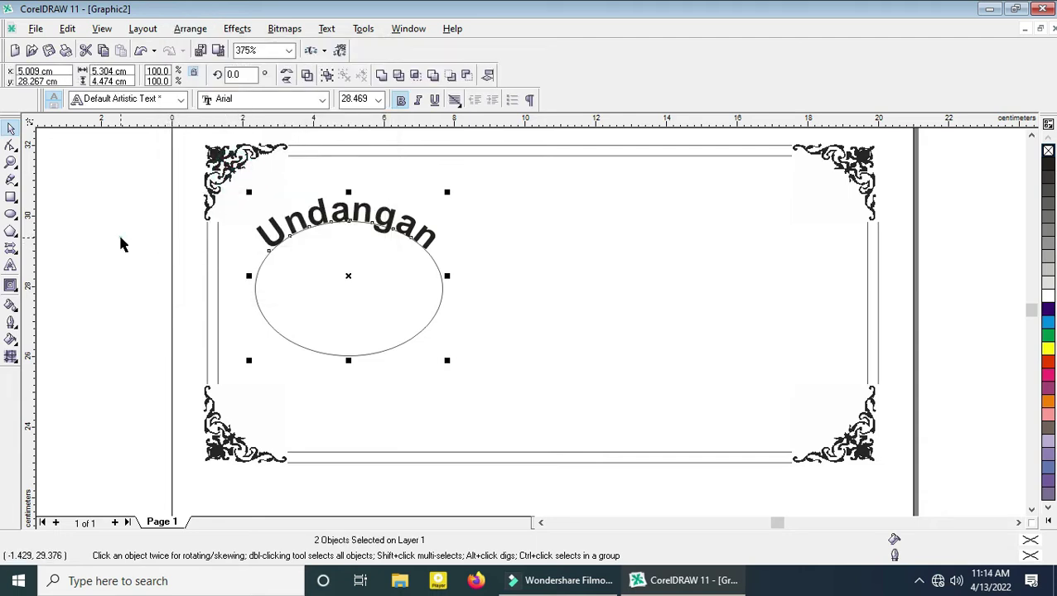
pyautogui.click(288, 289)
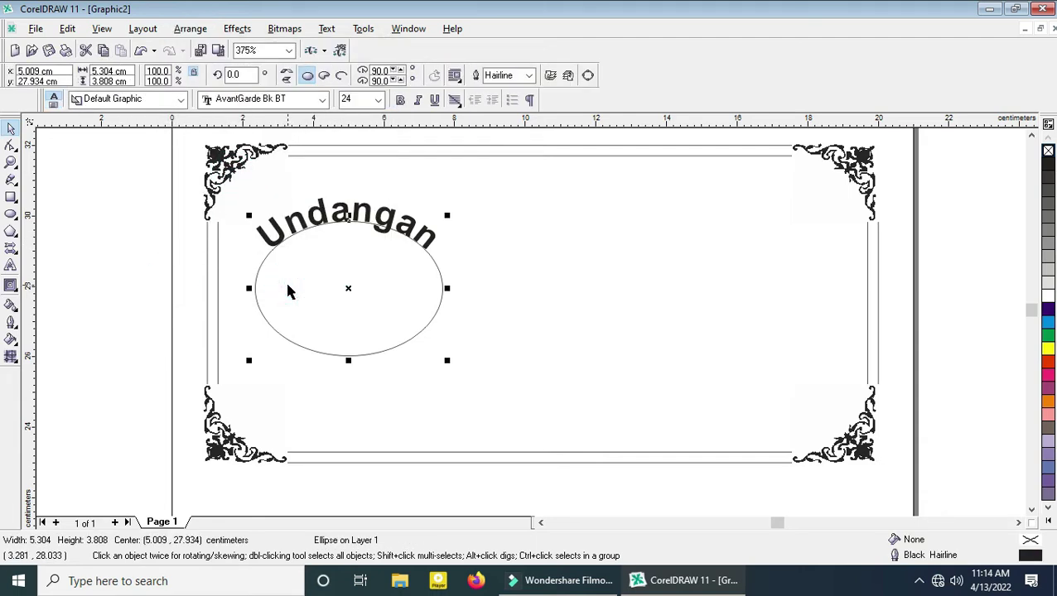
pyautogui.press('Delete')
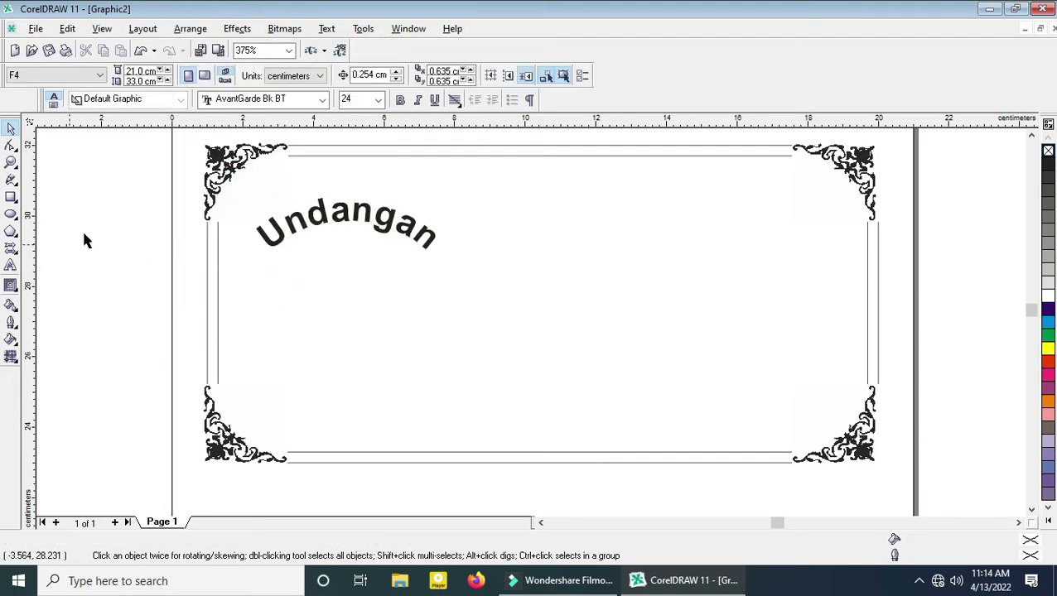
# Step: Add the 24 pt artistic text "Tahlil" below the curved heading and set its font to Bahnschrift SemiLight SemiConde
pyautogui.press('F7')
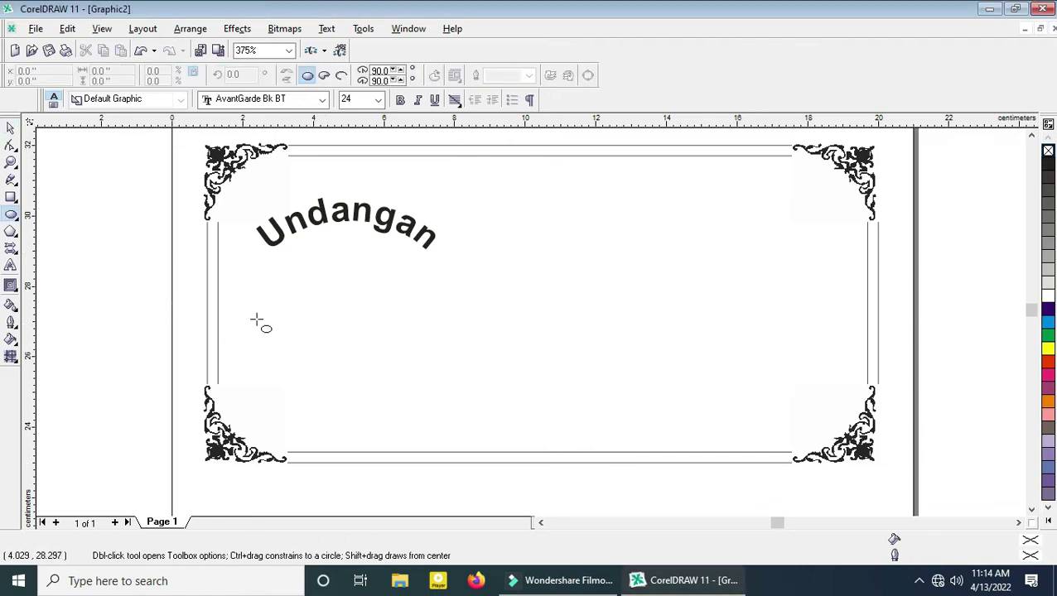
pyautogui.click(10, 265)
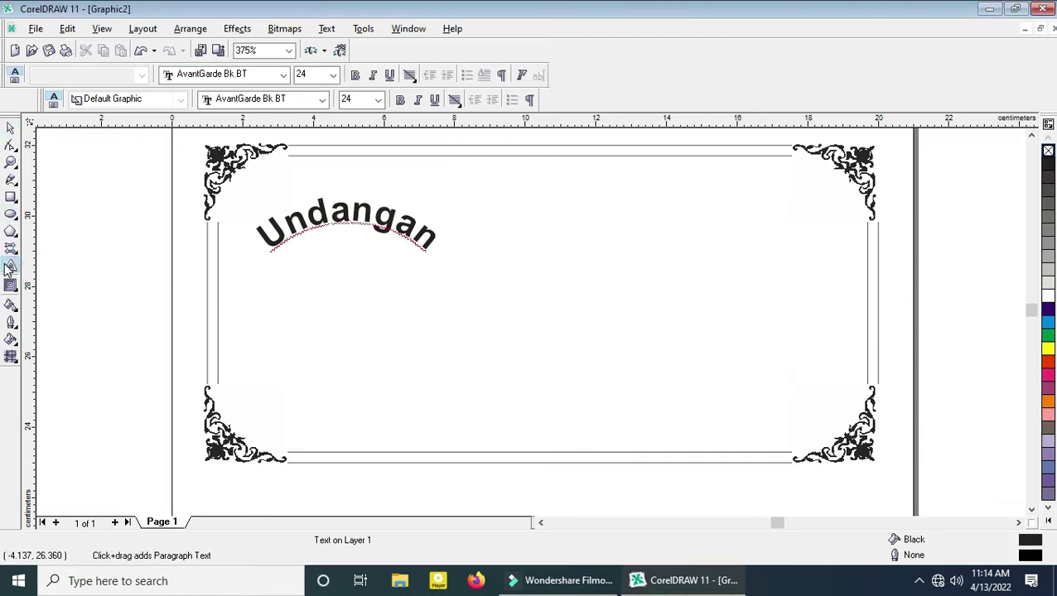
pyautogui.click(304, 284)
pyautogui.write('Tahlil')
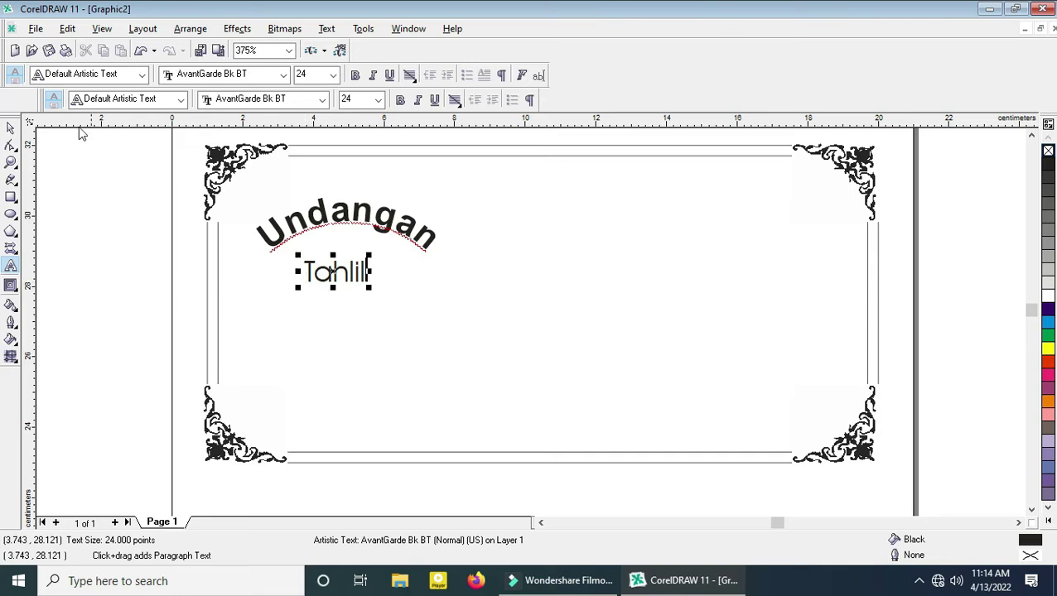
pyautogui.click(11, 127)
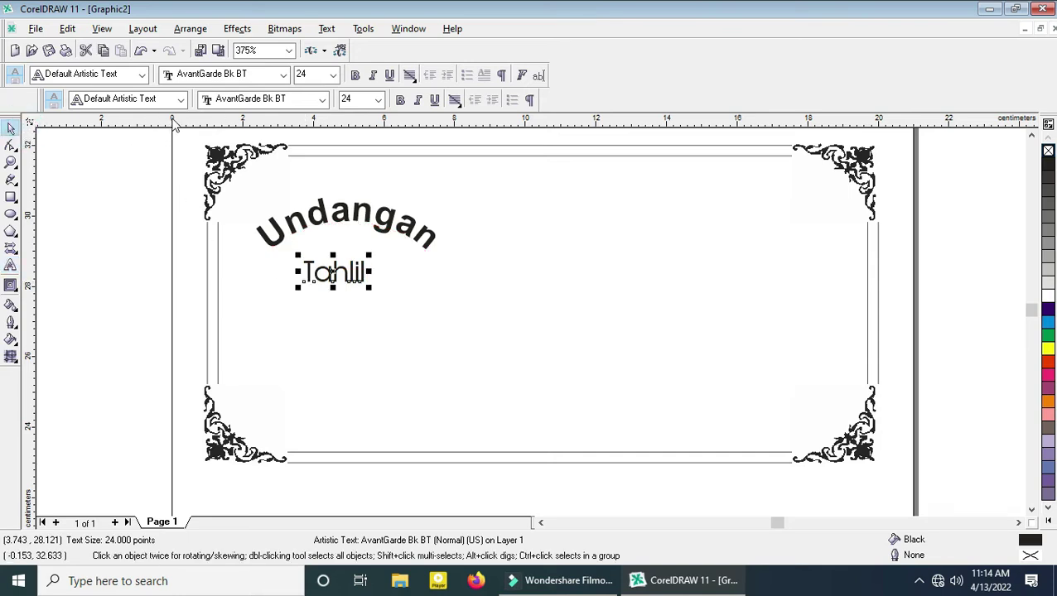
pyautogui.click(283, 74)
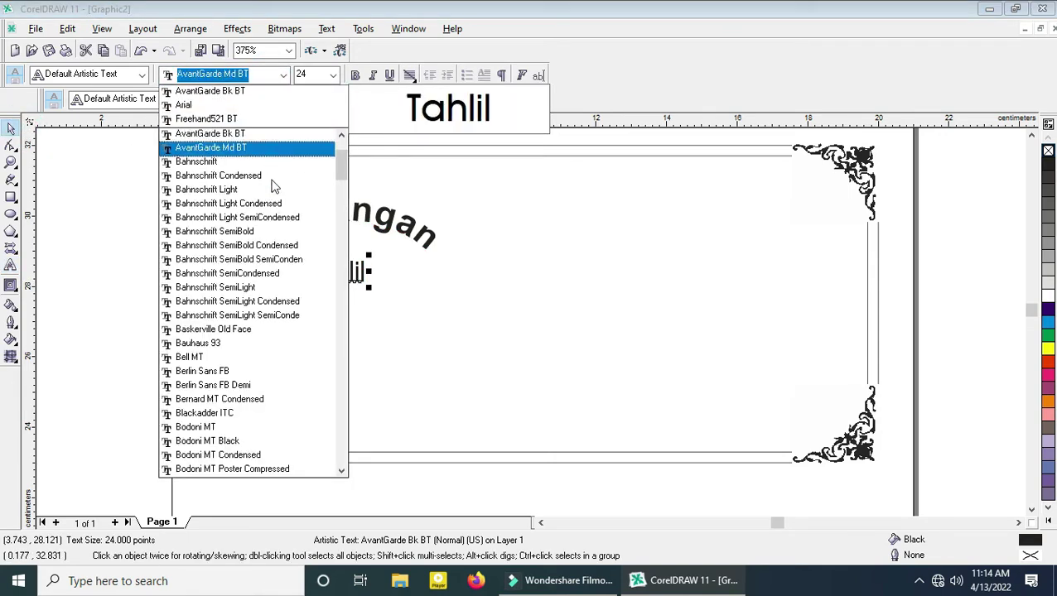
pyautogui.click(261, 316)
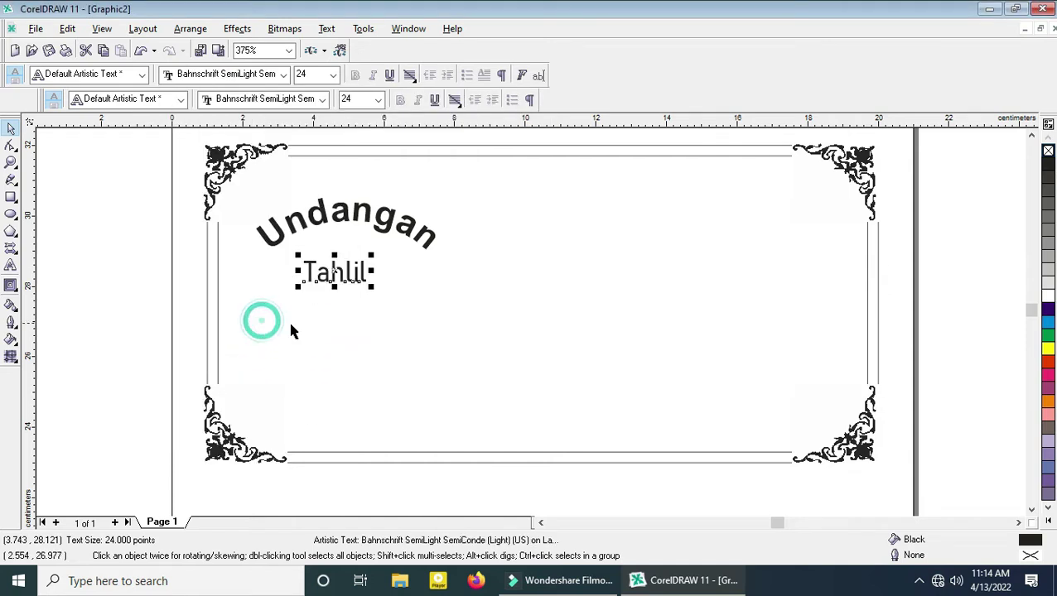
# Step: Centre "Tahlil" horizontally under the curved "Undangan" heading and move it slightly up towards it
pyautogui.keyDown('shift'); pyautogui.click(358, 217); pyautogui.keyUp('shift')
pyautogui.press('c')
pyautogui.click(147, 242)
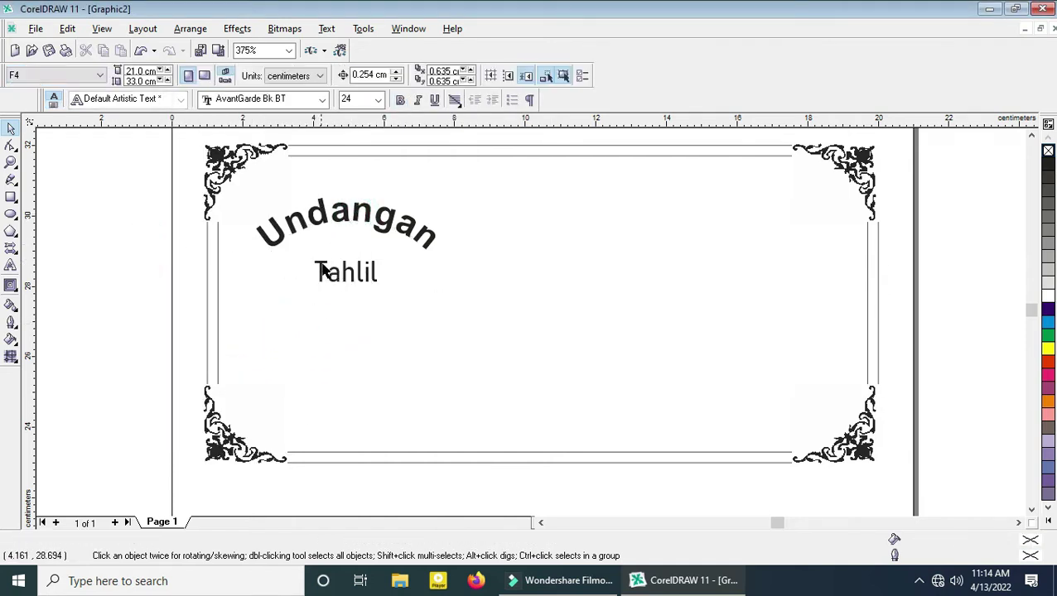
pyautogui.moveTo(337, 275); pyautogui.dragTo(337, 265)
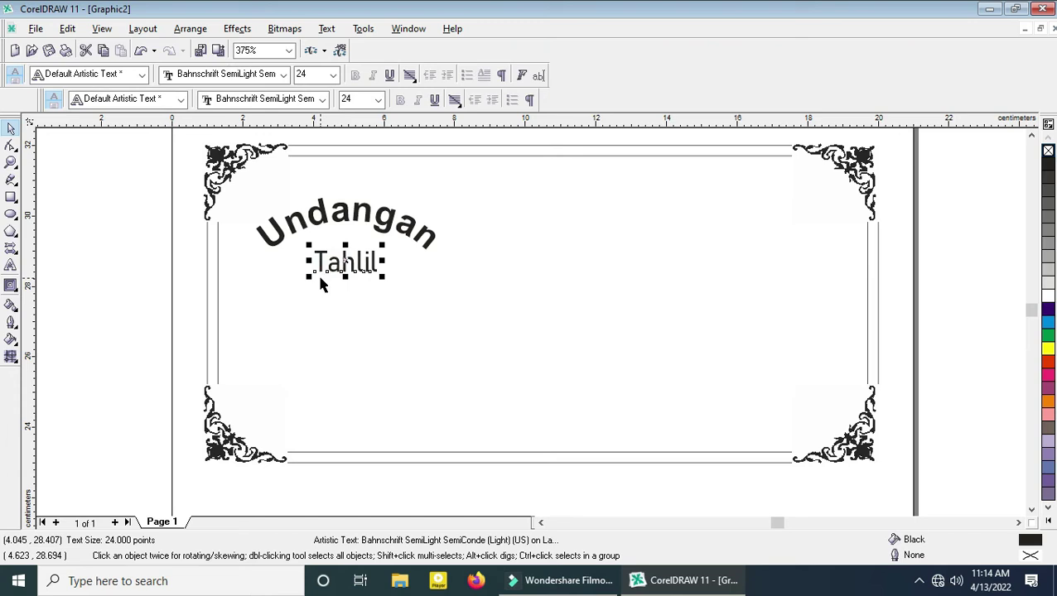
pyautogui.click(70, 262)
# Step: Add the artistic text "Minggu, 21 April 2022" in 24 pt AvantGarde Bk BT below "Tahlil"
pyautogui.click(11, 265)
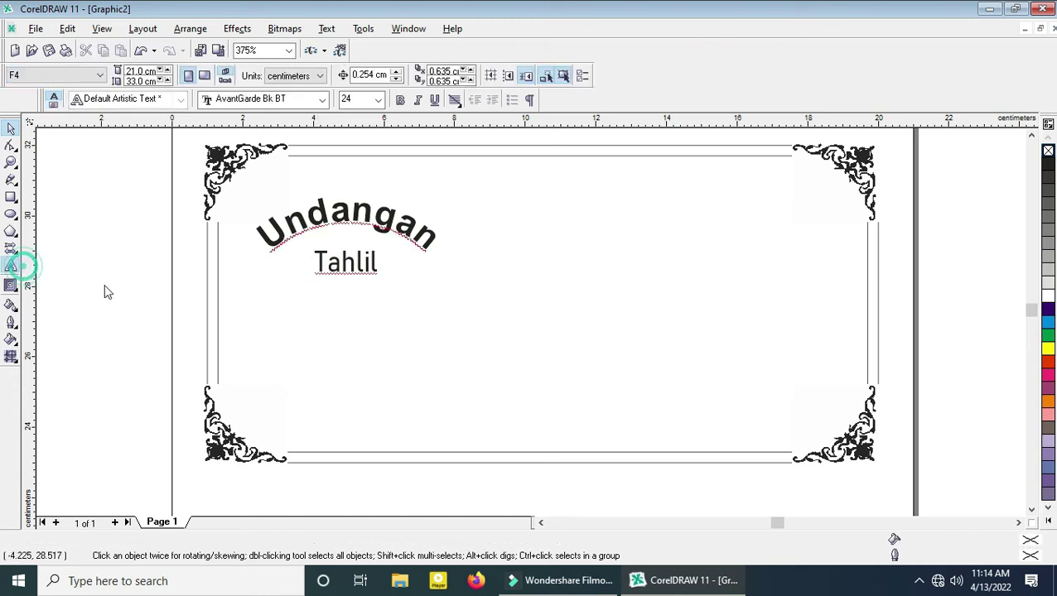
pyautogui.click(264, 305)
pyautogui.write('M')
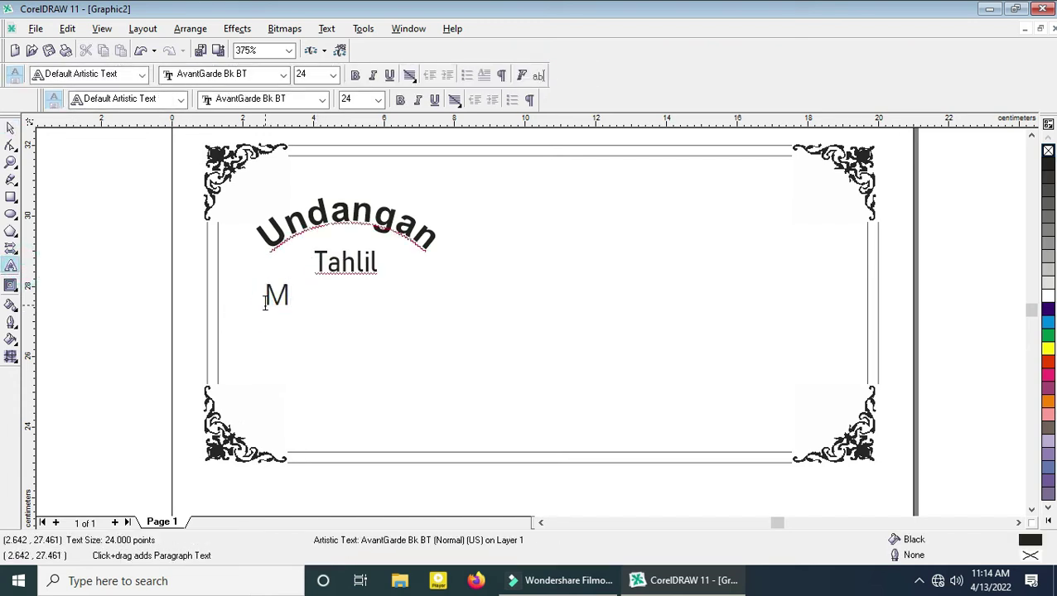
pyautogui.write('inggu, ')
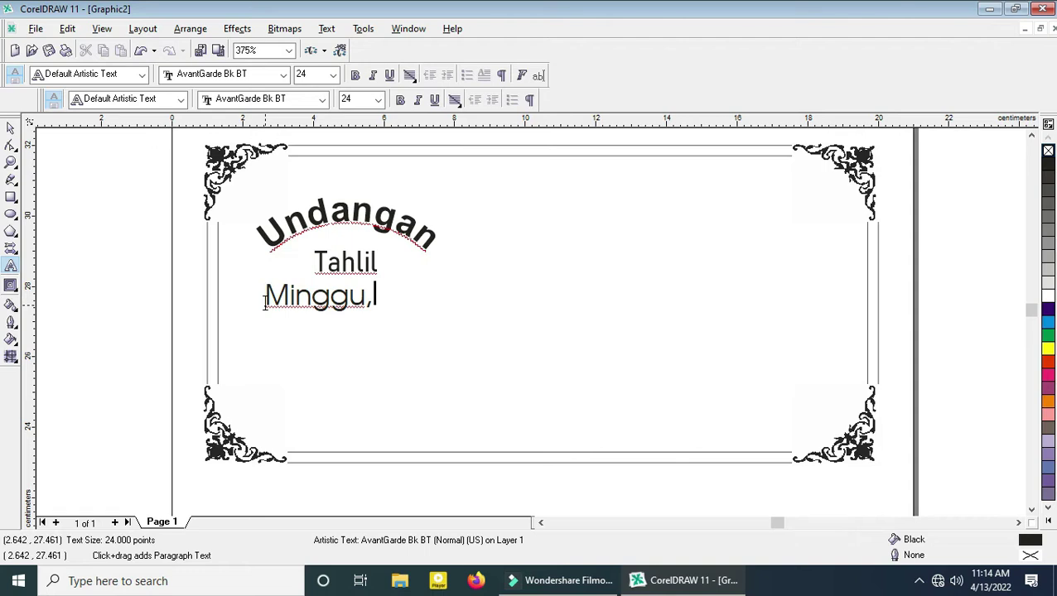
pyautogui.write('21 April 2022')
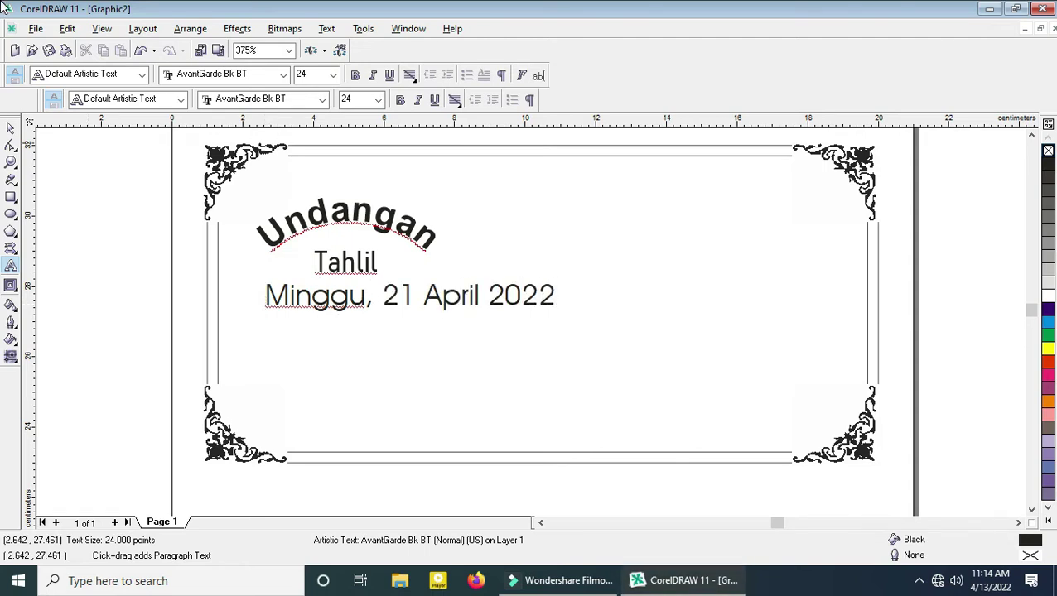
# Step: Scale the date line down to about 14 pt, make it bold, and centre it horizontally under "Tahlil"
pyautogui.click(11, 127)
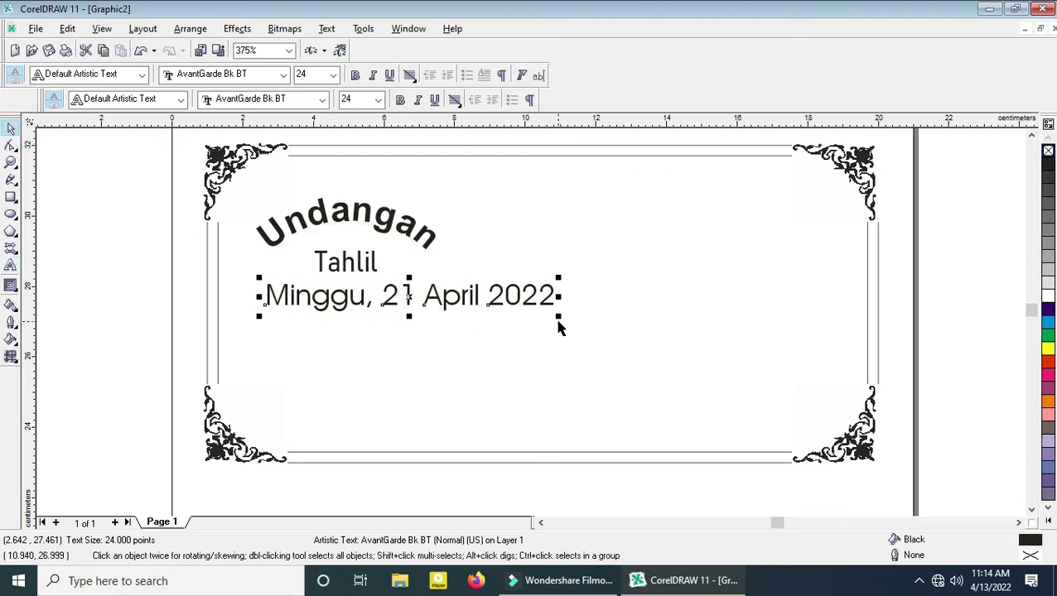
pyautogui.moveTo(559, 320); pyautogui.dragTo(487, 318)
pyautogui.moveTo(446, 318); pyautogui.dragTo(367, 298)
pyautogui.click(400, 100)
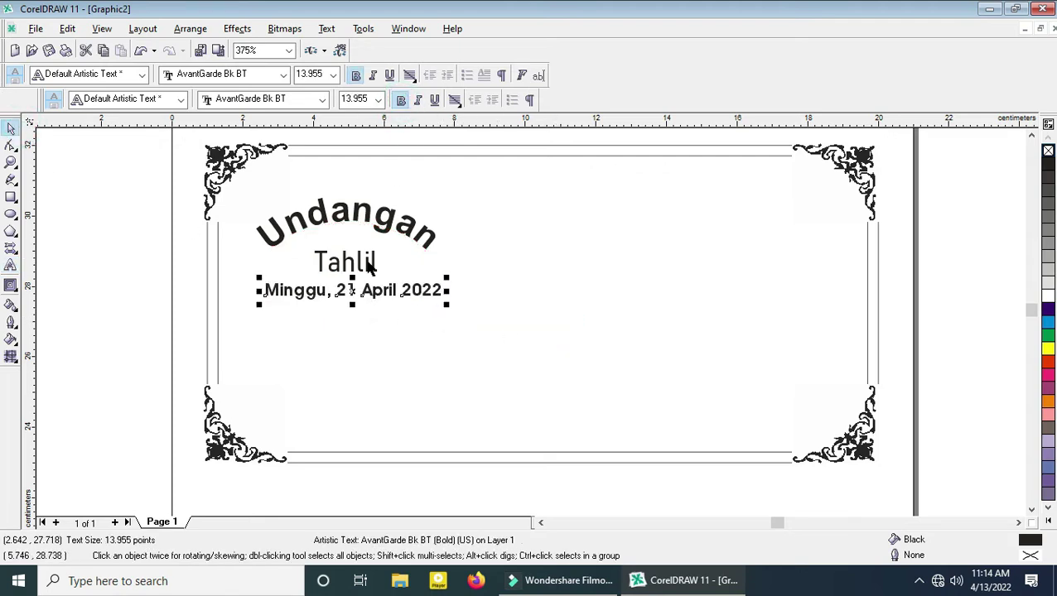
pyautogui.keyDown('shift'); pyautogui.click(367, 264); pyautogui.keyUp('shift')
pyautogui.click(200, 262)
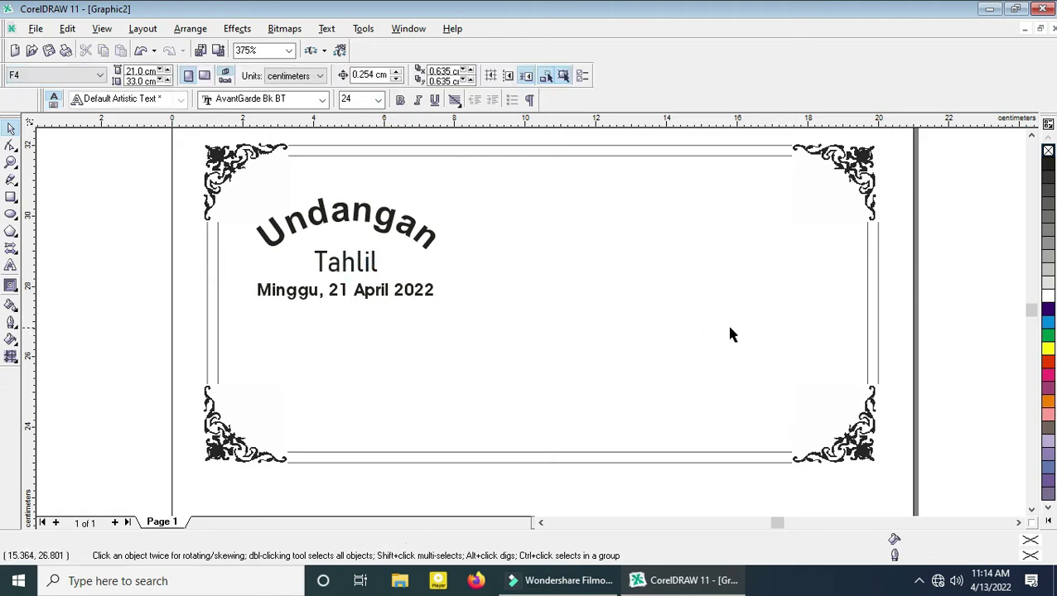
# Step: Draw a rectangle about 6.1 by 3.3 cm in the upper section's lower right area and round its corners slightly
pyautogui.click(11, 197)
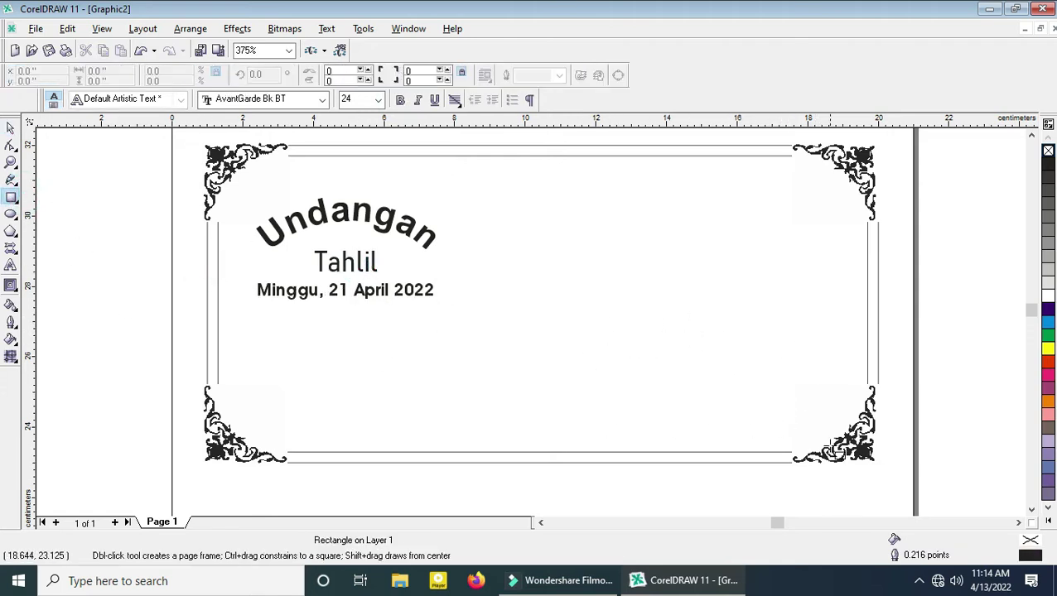
pyautogui.moveTo(614, 318); pyautogui.dragTo(828, 434)
pyautogui.click(720, 313)
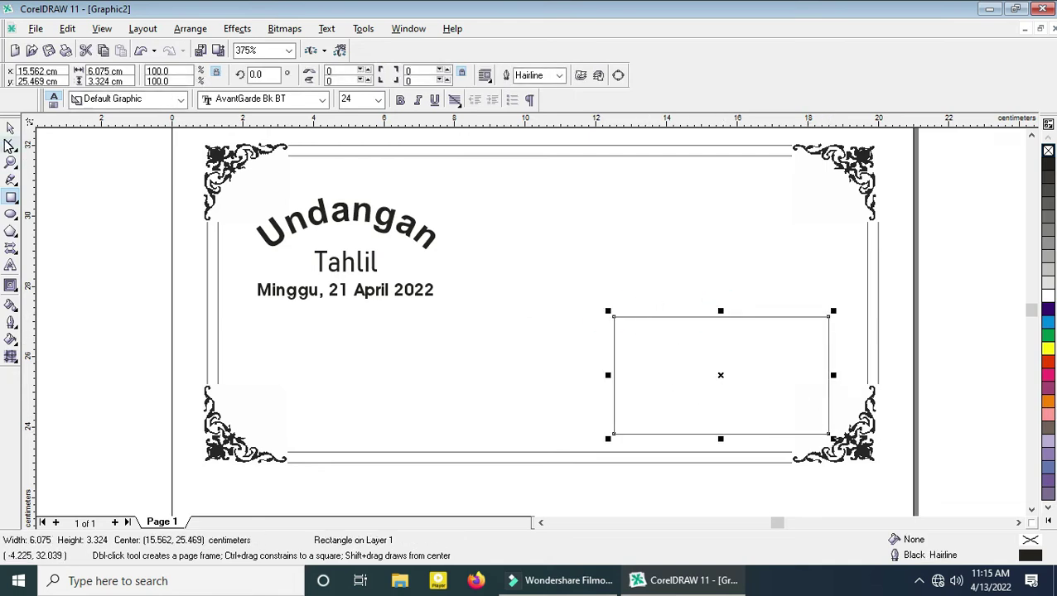
pyautogui.click(10, 145)
pyautogui.moveTo(613, 318); pyautogui.dragTo(625, 331)
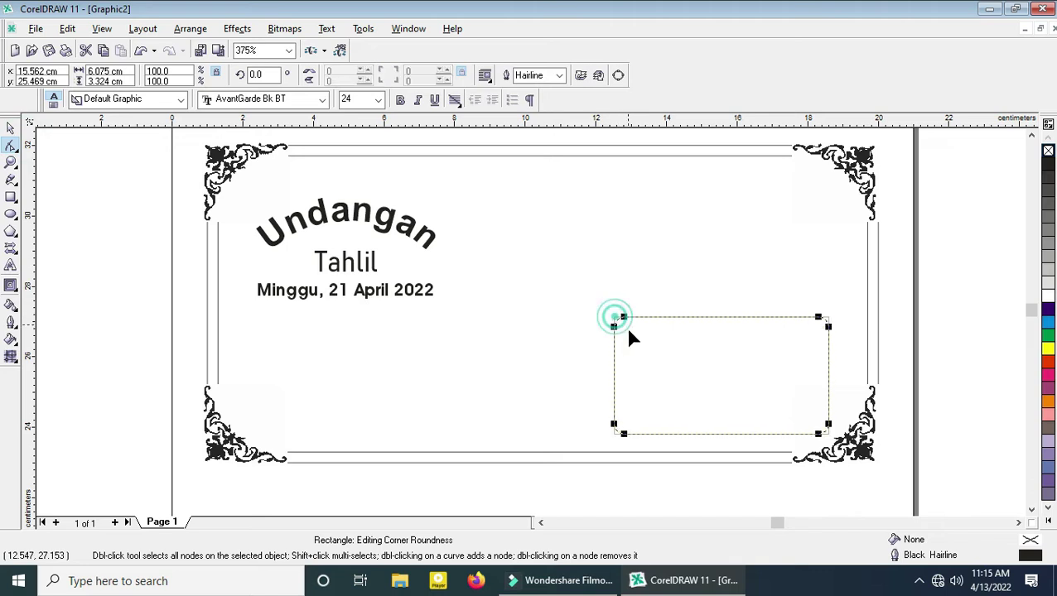
# Step: Give the rounded box a 1.0 pt outline and move it up slightly, clear of the corner ornament
pyautogui.click(10, 128)
pyautogui.click(559, 75)
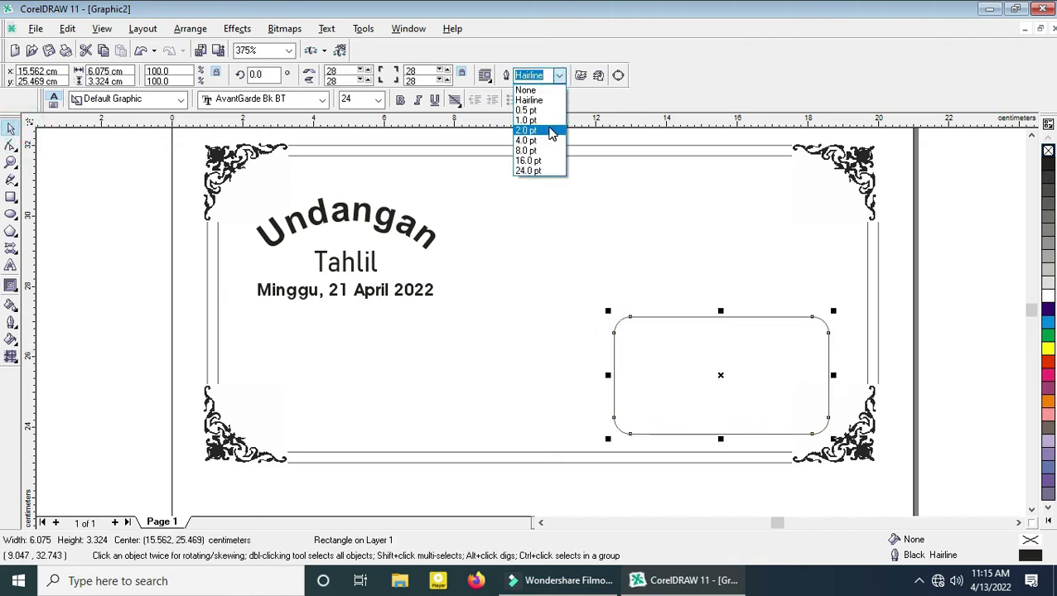
pyautogui.click(547, 120)
pyautogui.moveTo(719, 380); pyautogui.dragTo(719, 371)
pyautogui.click(149, 284)
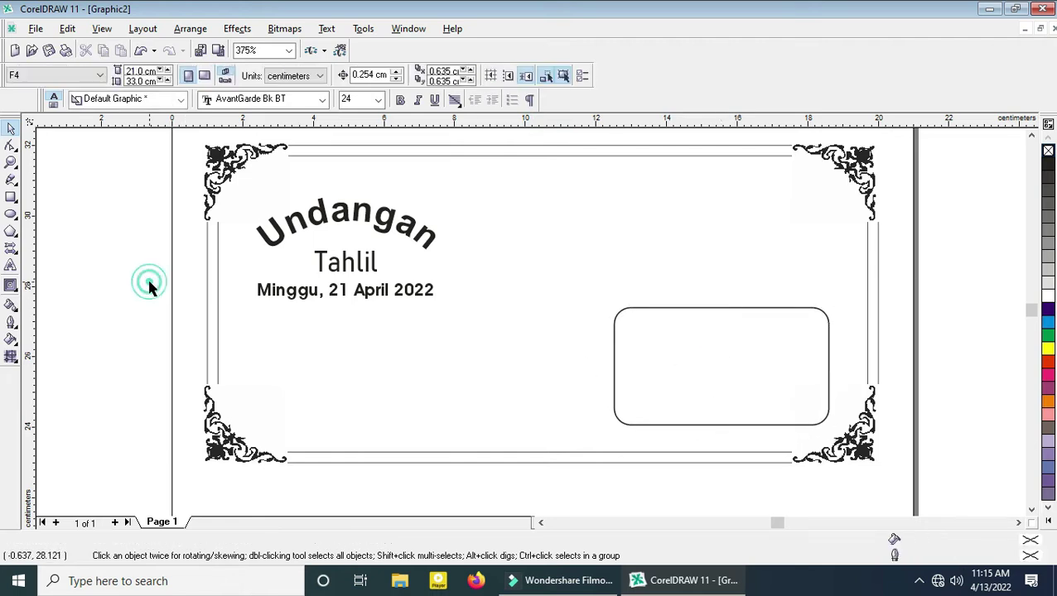
# Step: Draw a horizontal line about 4.7 cm long in the upper part of the rounded box with a 1.0 pt outline
pyautogui.click(10, 179)
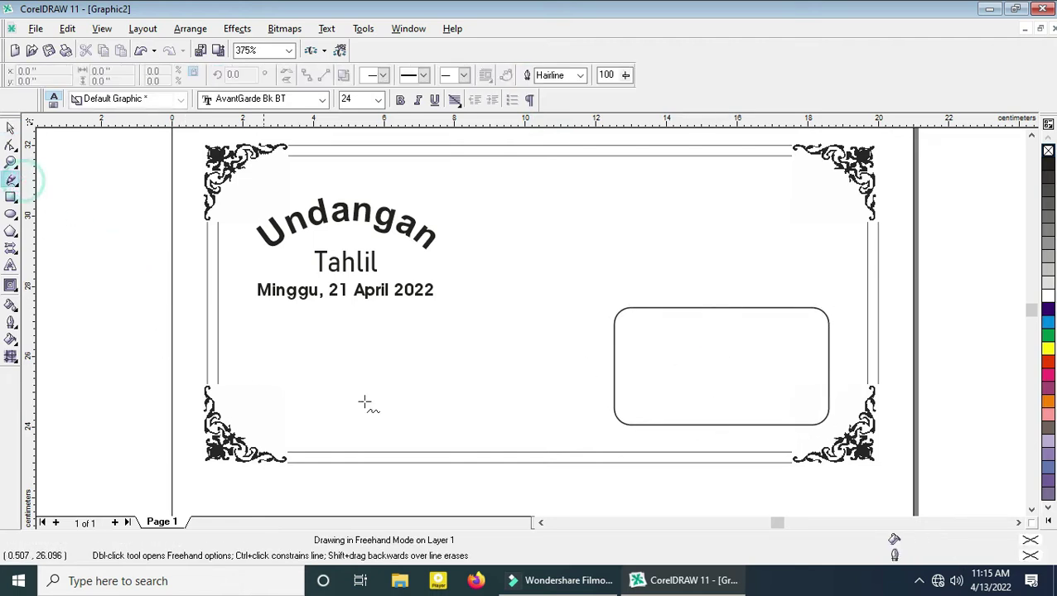
pyautogui.click(639, 343)
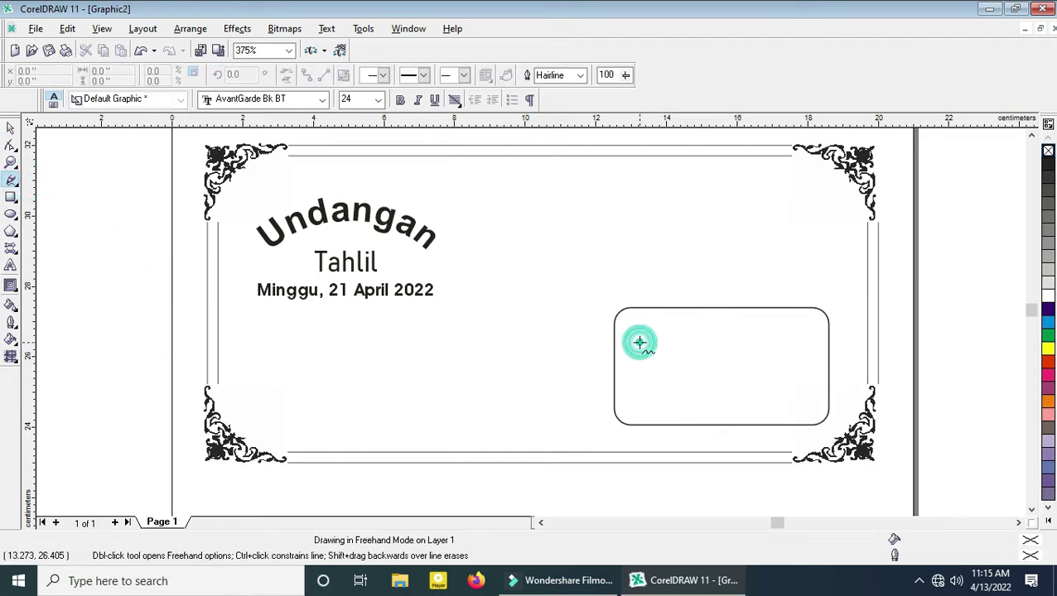
pyautogui.keyDown('ctrl'); pyautogui.click(806, 351); pyautogui.keyUp('ctrl')
pyautogui.click(580, 76)
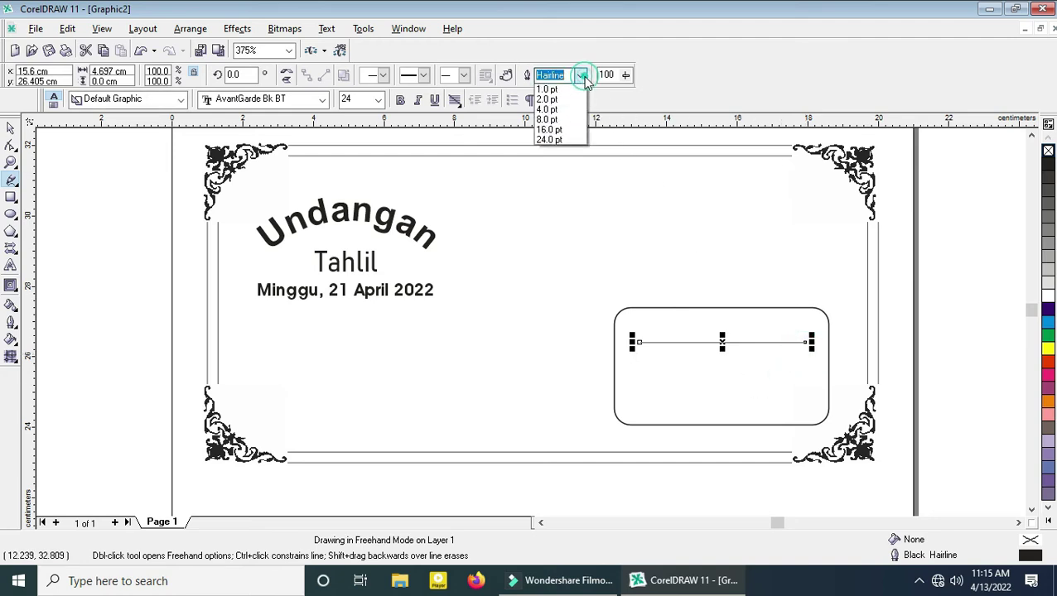
pyautogui.click(564, 122)
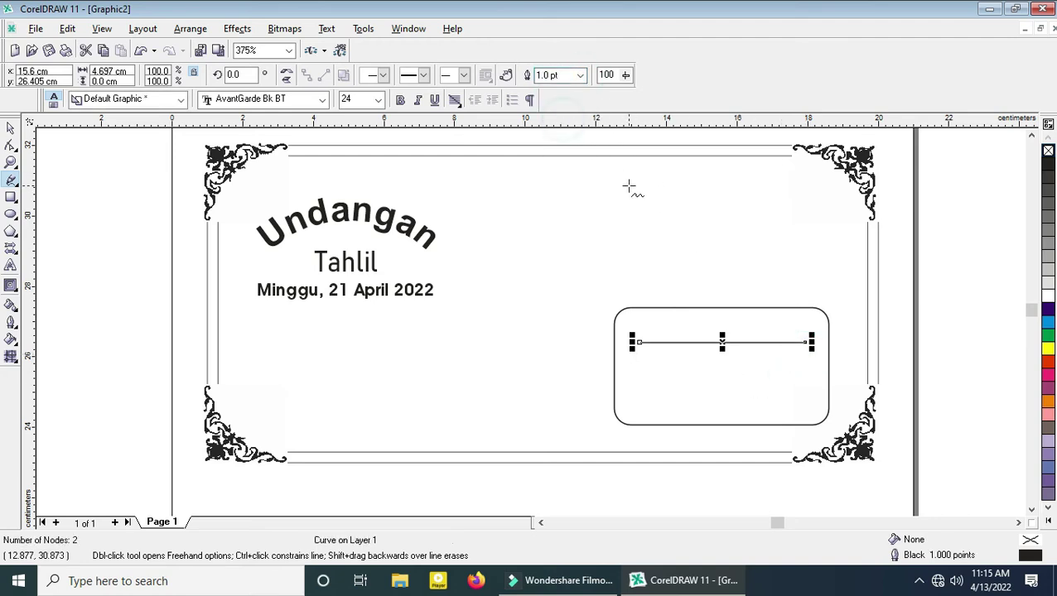
# Step: Duplicate the line twice at even spacing below the first and shorten the lowest copy to about 2.6 cm
pyautogui.click(10, 128)
pyautogui.moveTo(722, 343); pyautogui.dragTo(721, 398)
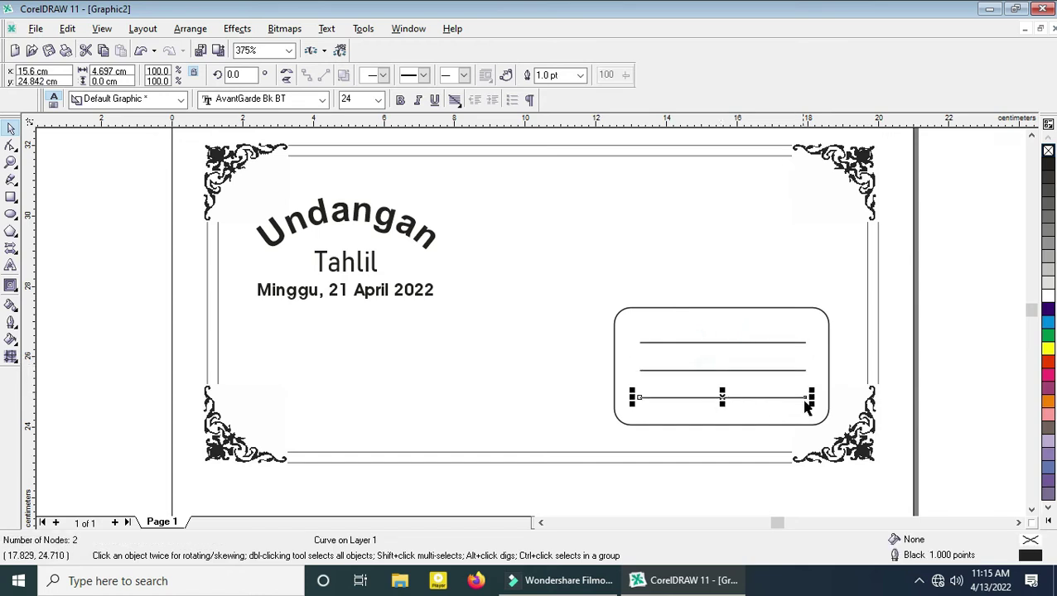
pyautogui.moveTo(811, 397); pyautogui.dragTo(739, 398)
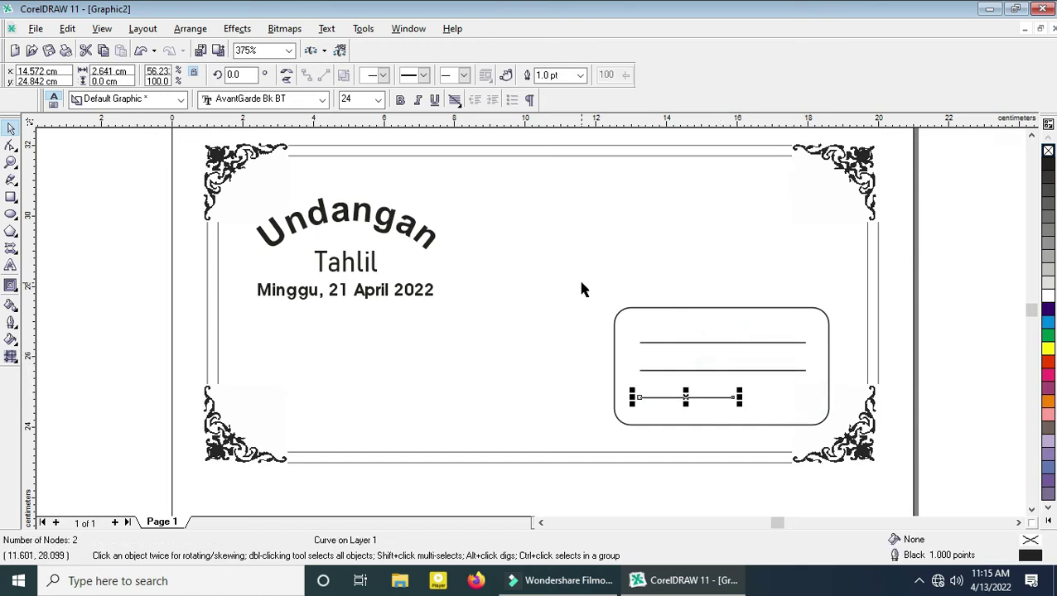
pyautogui.click(154, 306)
# Step: Add the two-line artistic text "Kepada Yth." and "Bapak / Saudara" in 24 pt AvantGarde Bk BT above the rounded box
pyautogui.click(11, 265)
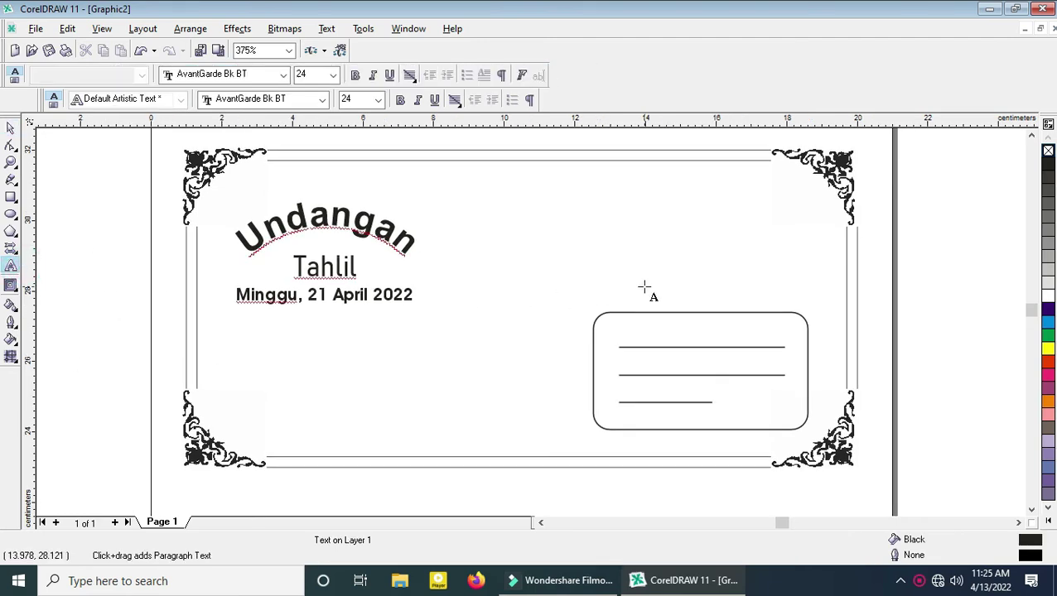
pyautogui.click(654, 262)
pyautogui.write('Kepa')
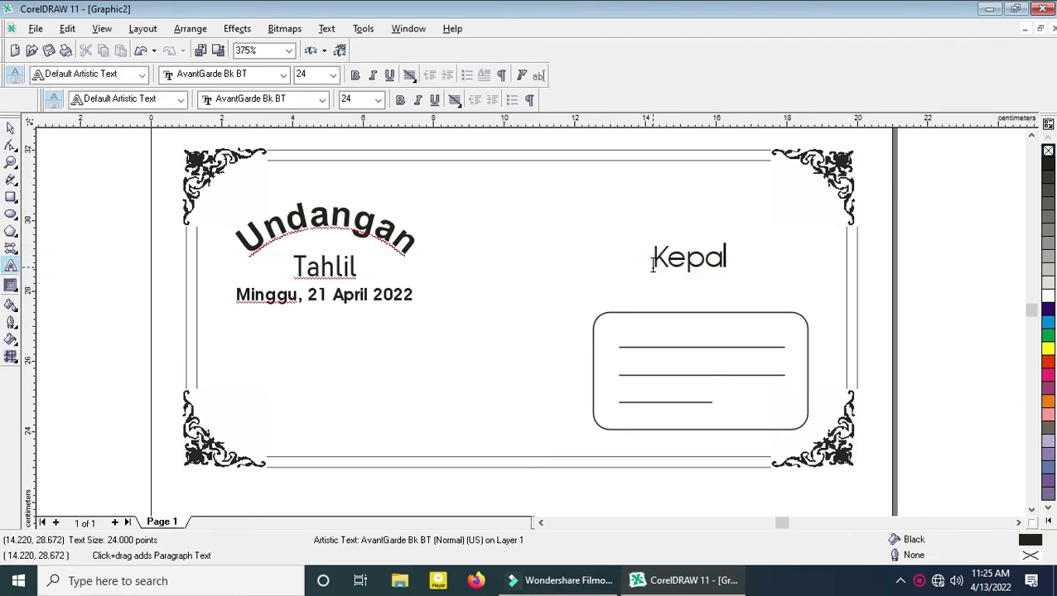
pyautogui.write('da Yth')
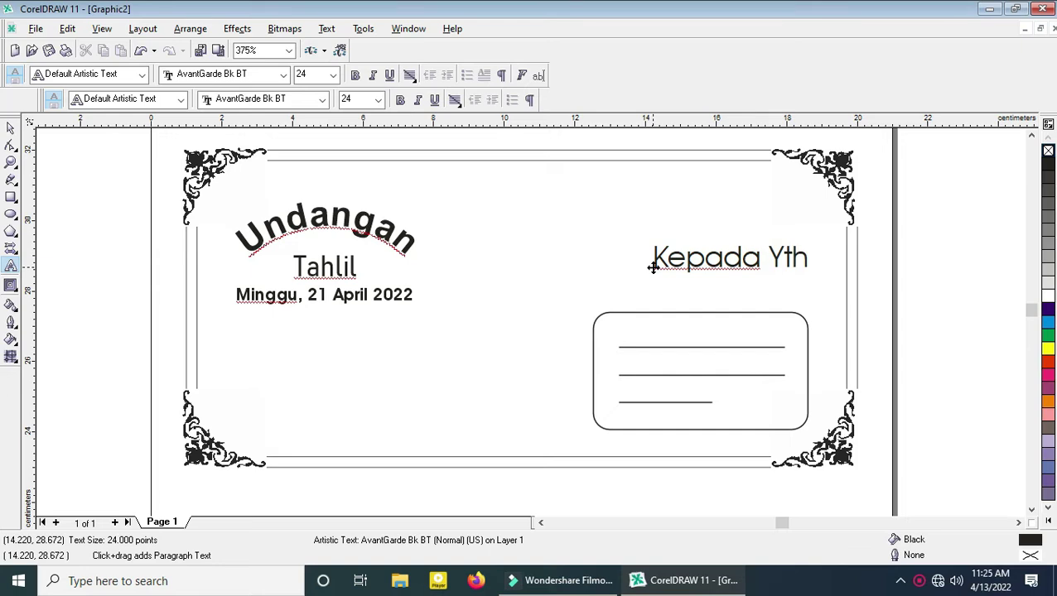
pyautogui.write('. Bapa')
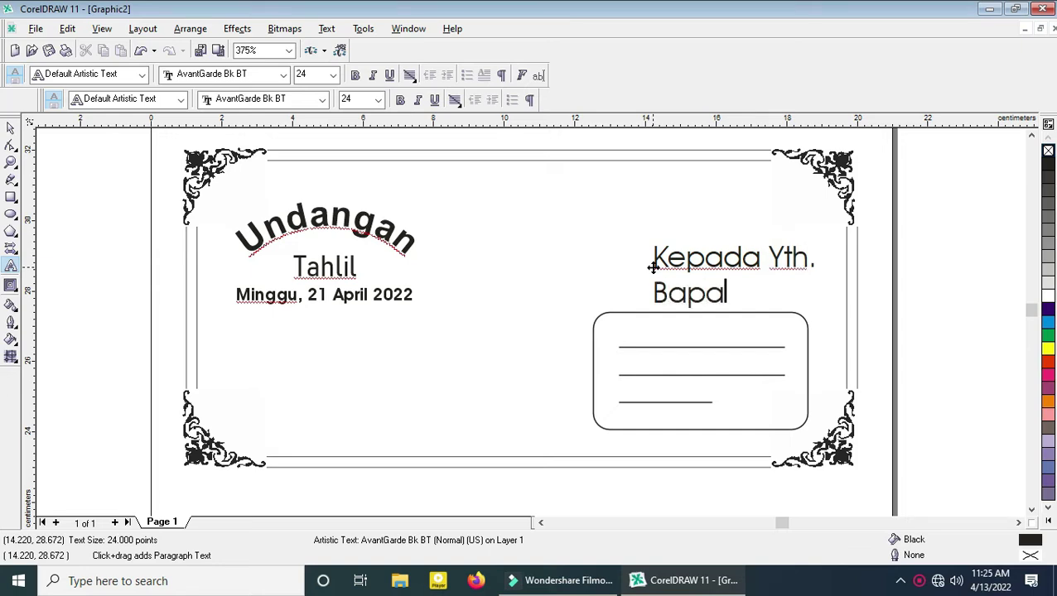
pyautogui.write('k / Saudara')
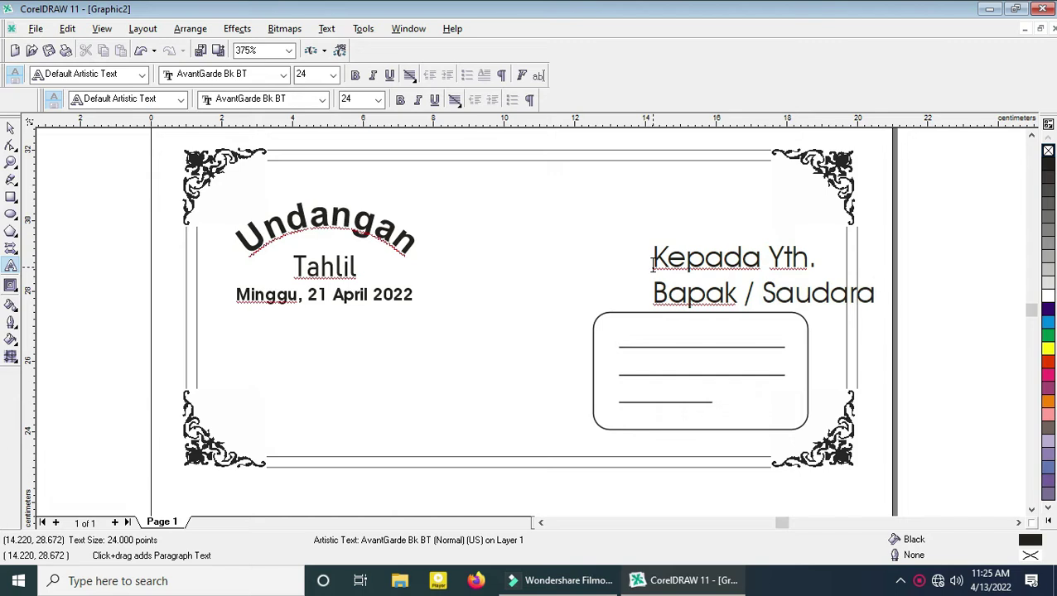
# Step: Centre-align the "Kepada Yth." text, scale it down to about 13 pt, make it bold, and place it centred just above the rounded box
pyautogui.click(12, 128)
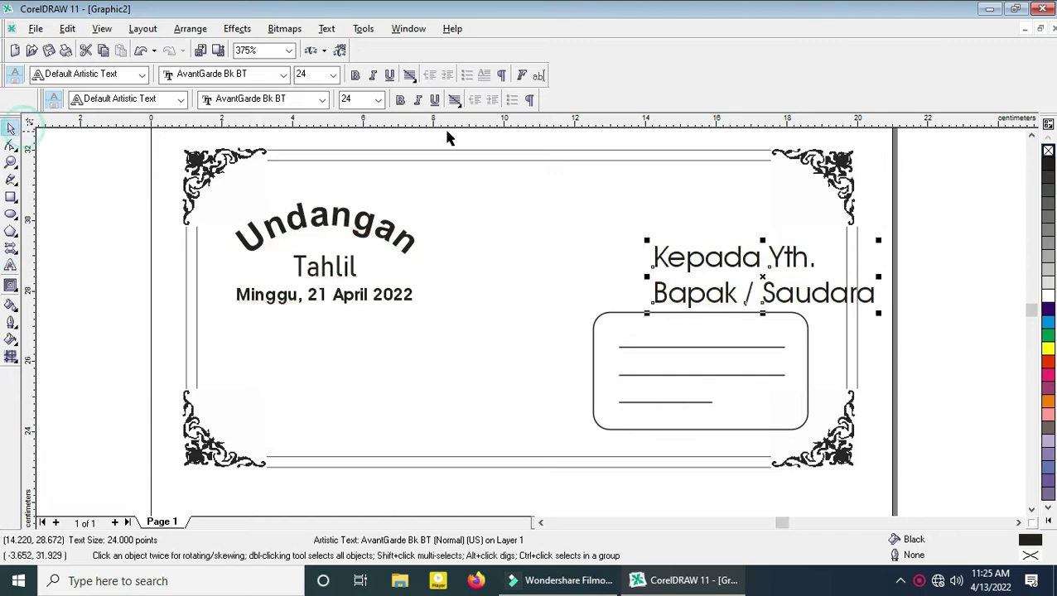
pyautogui.click(455, 100)
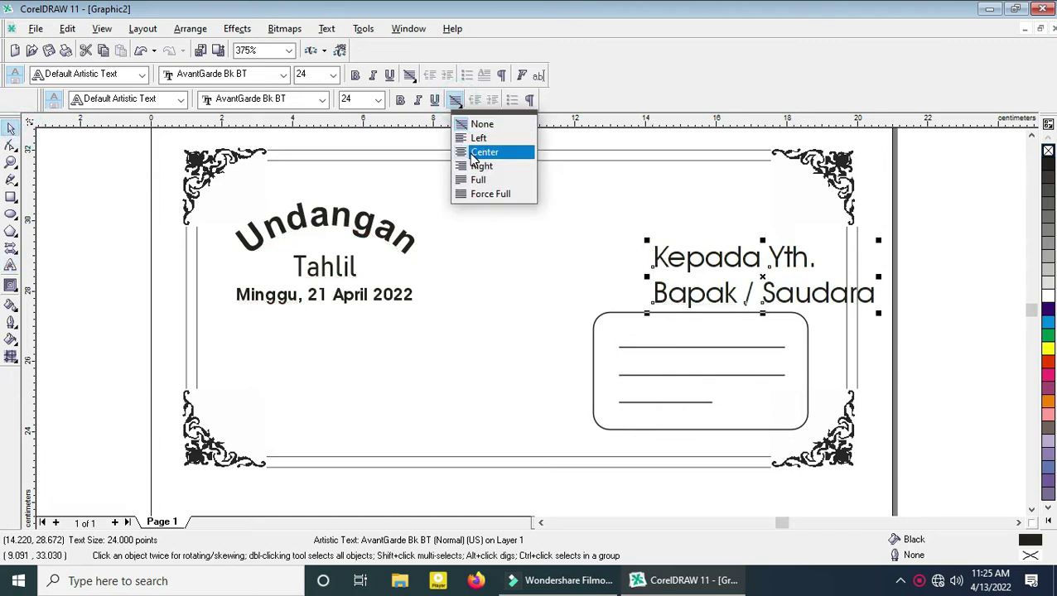
pyautogui.click(480, 153)
pyautogui.moveTo(768, 315); pyautogui.dragTo(747, 309)
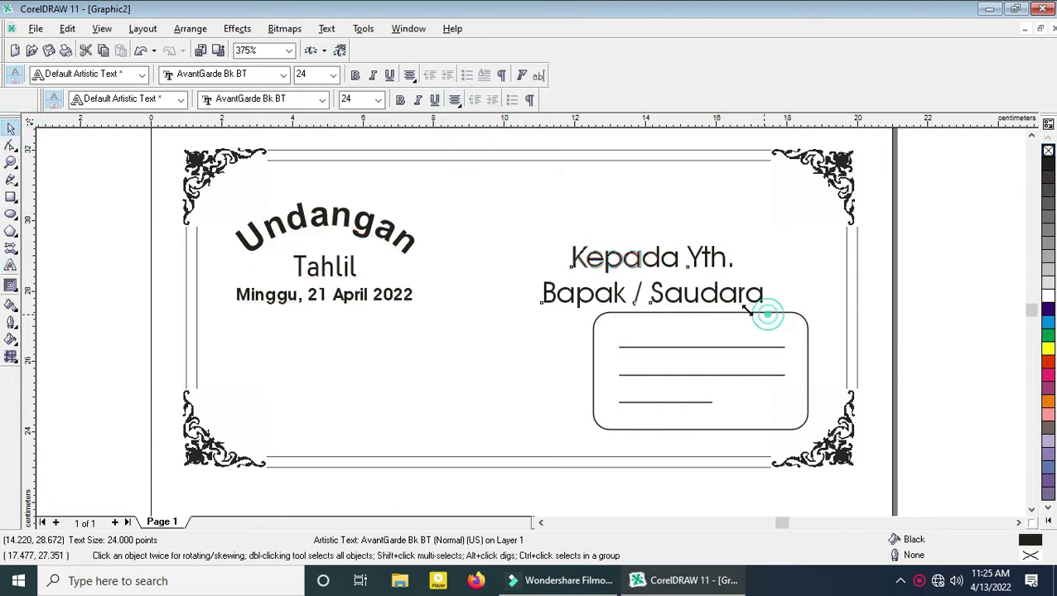
pyautogui.moveTo(694, 286); pyautogui.dragTo(668, 285)
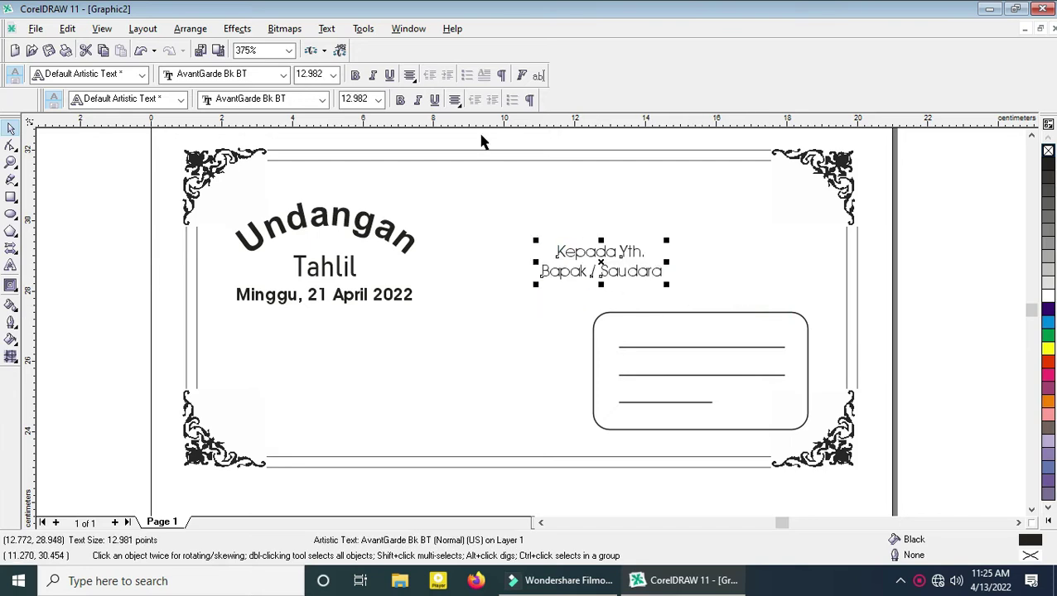
pyautogui.click(403, 101)
pyautogui.moveTo(596, 263); pyautogui.dragTo(694, 283)
pyautogui.click(900, 314)
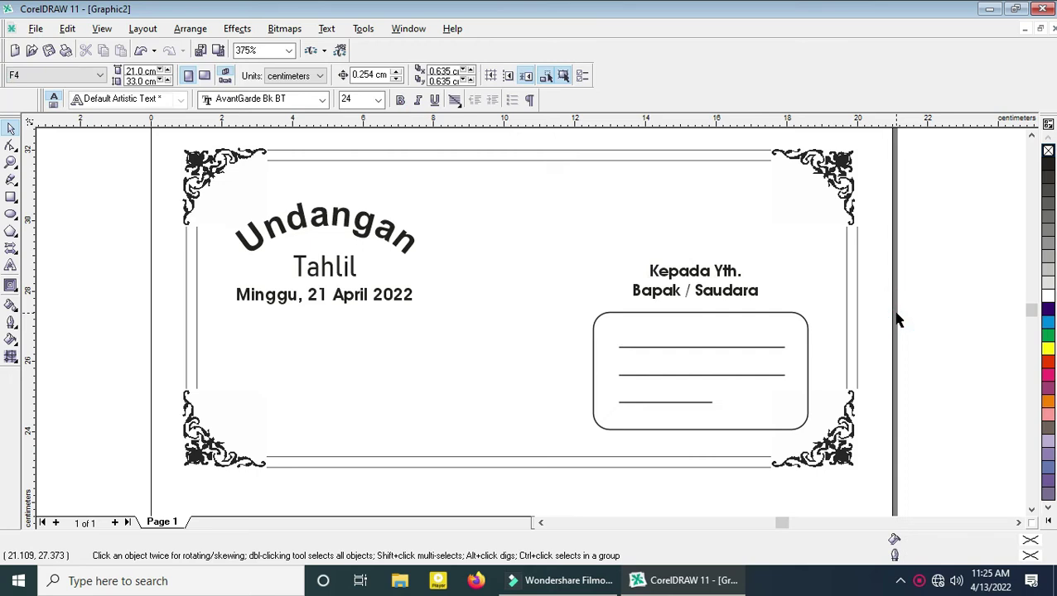
# Step: Set the default artistic text size to 18 pt and add "Assalamu'alaikum Wr. Wb." near the top of the lower bordered section
pyautogui.press('F4')
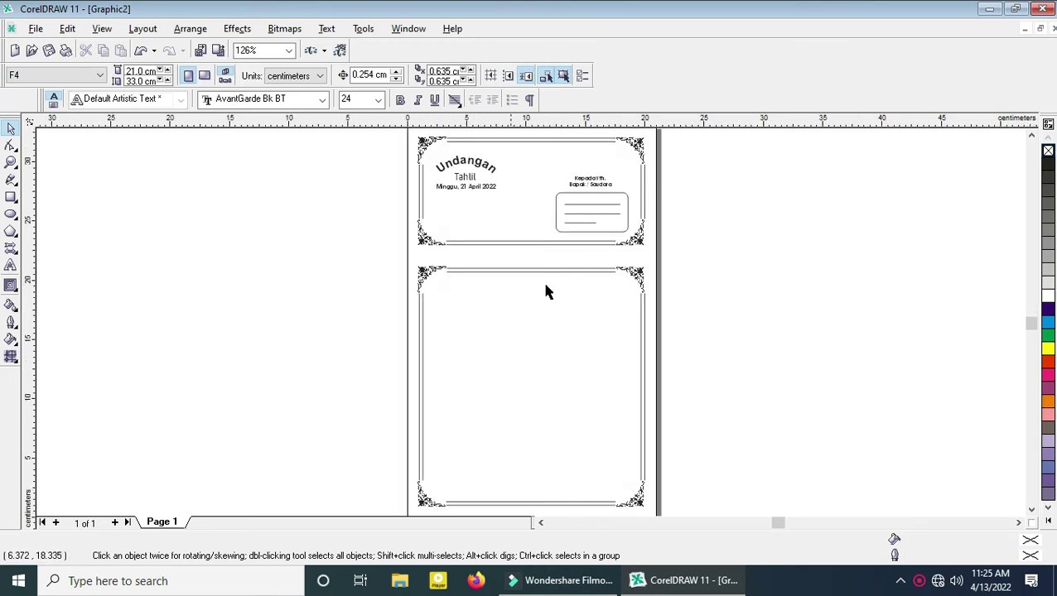
pyautogui.press('z')
pyautogui.moveTo(396, 260); pyautogui.dragTo(666, 392)
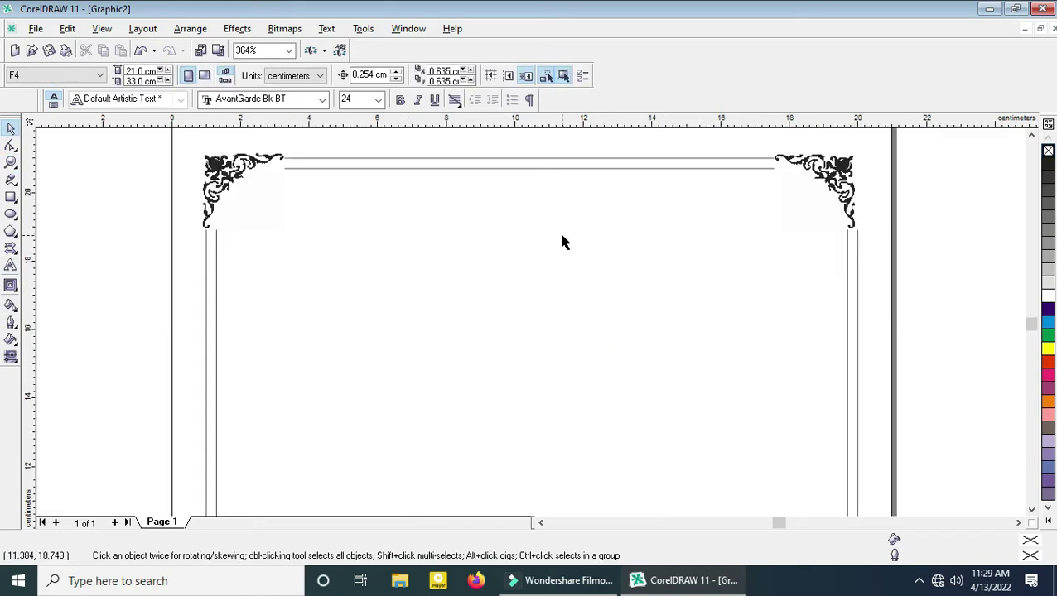
pyautogui.click(11, 266)
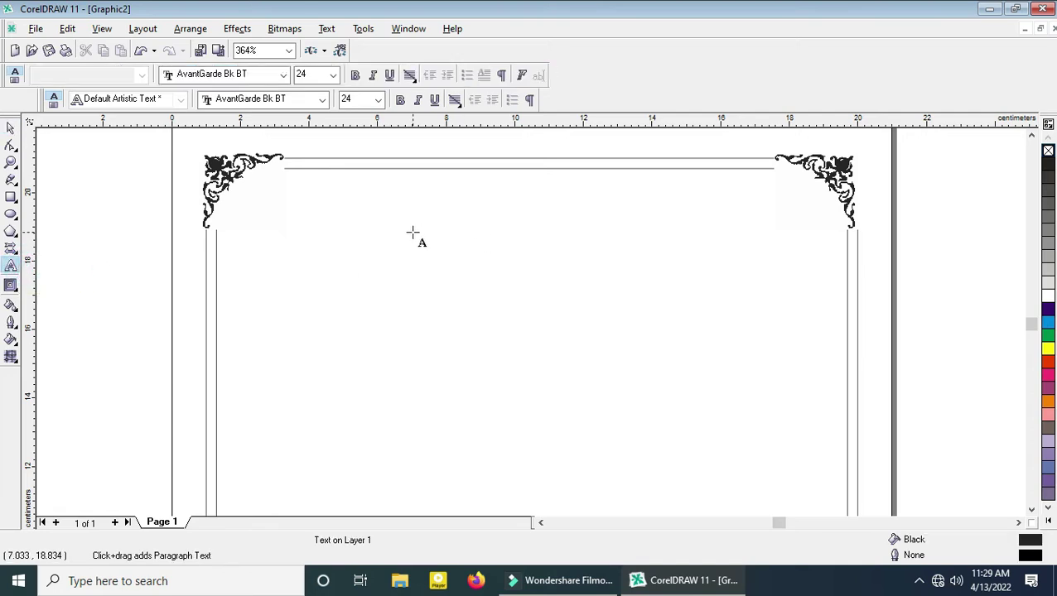
pyautogui.click(332, 75)
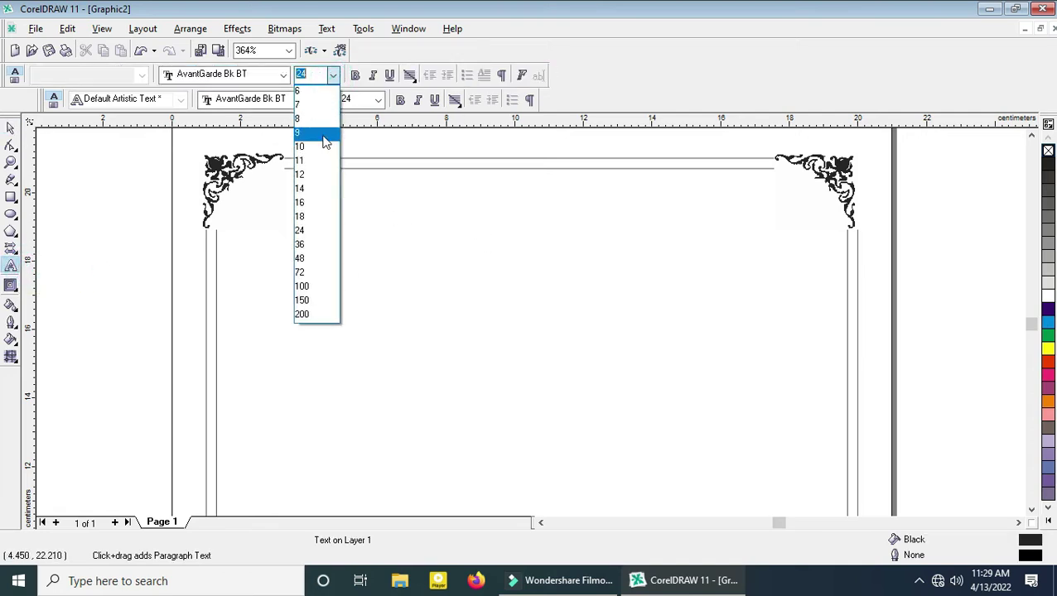
pyautogui.click(303, 220)
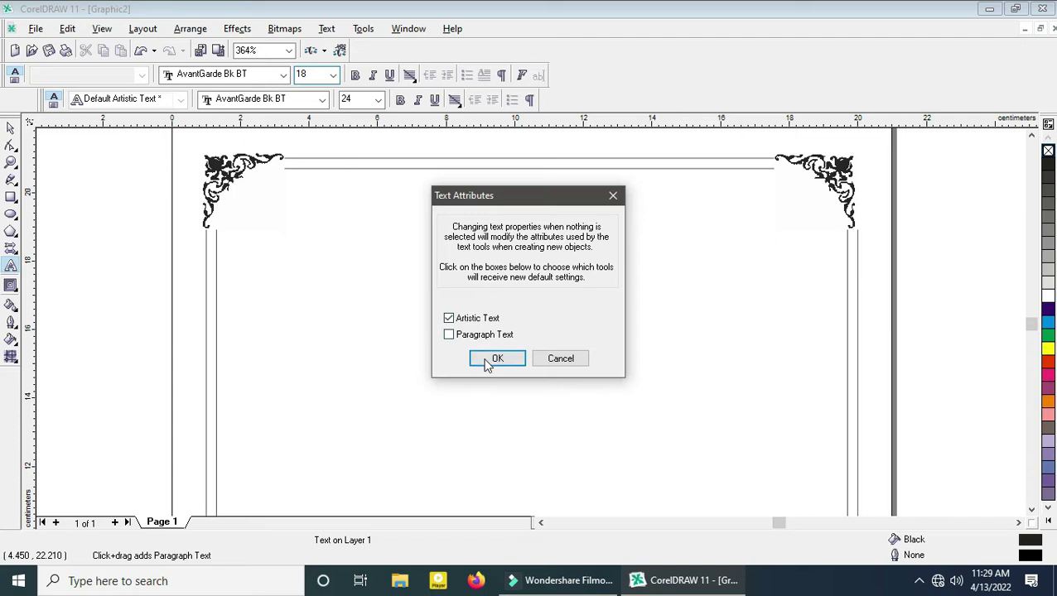
pyautogui.click(484, 360)
pyautogui.click(415, 240)
pyautogui.write('A')
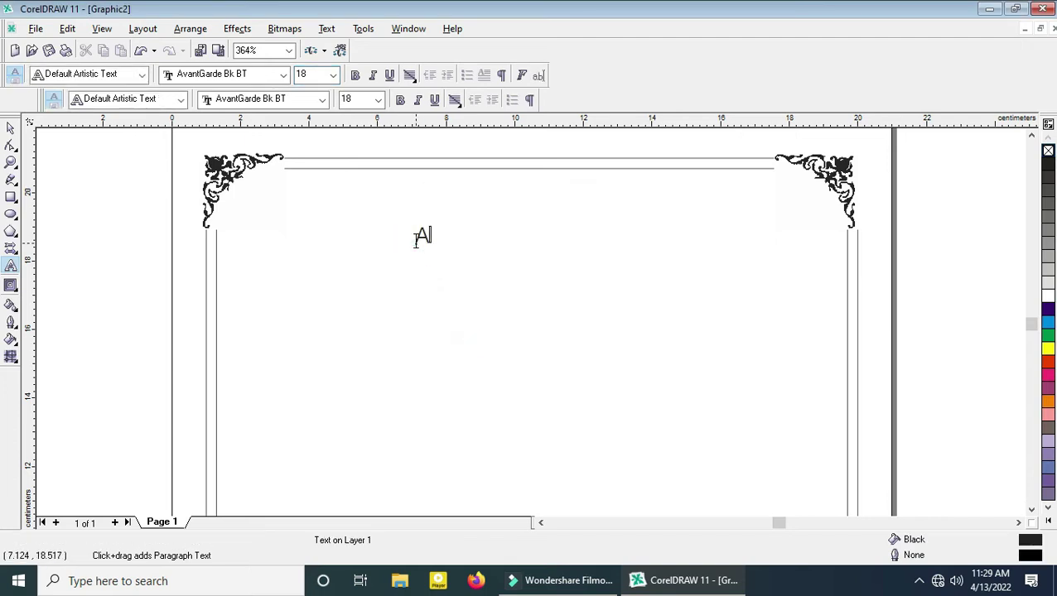
pyautogui.write("ssalamu'alaikum Wr.")
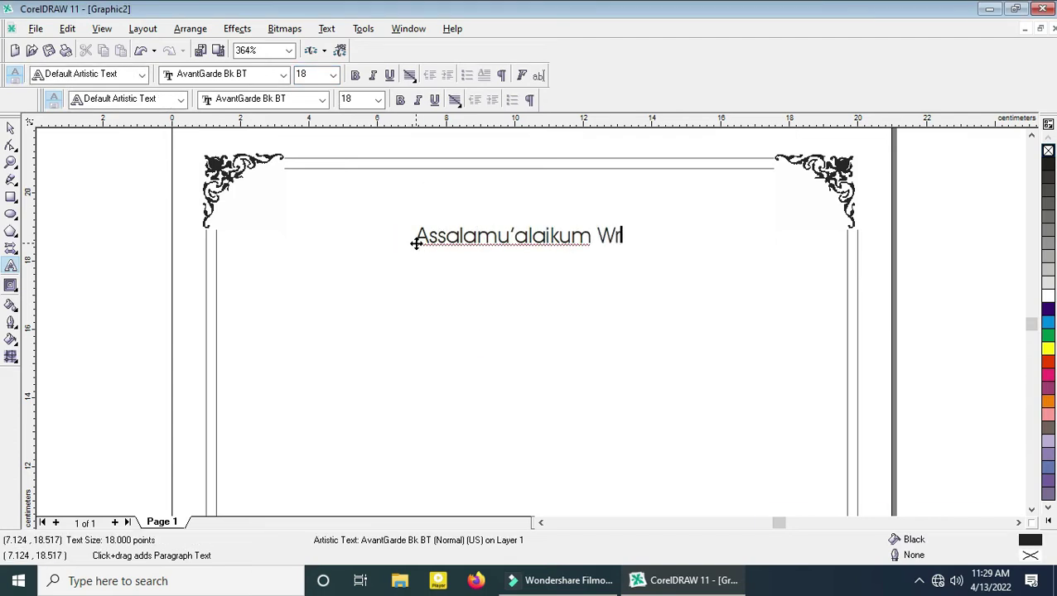
pyautogui.write(' Wb.')
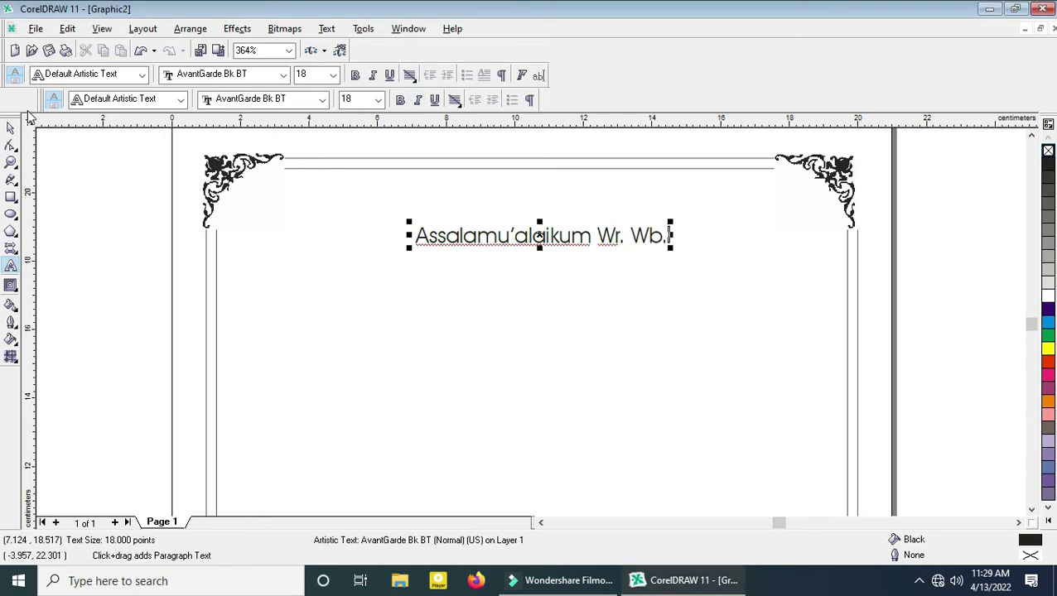
# Step: Centre the "Assalamu'alaikum Wr. Wb." greeting horizontally within the lower section's border
pyautogui.click(11, 128)
pyautogui.click(468, 172)
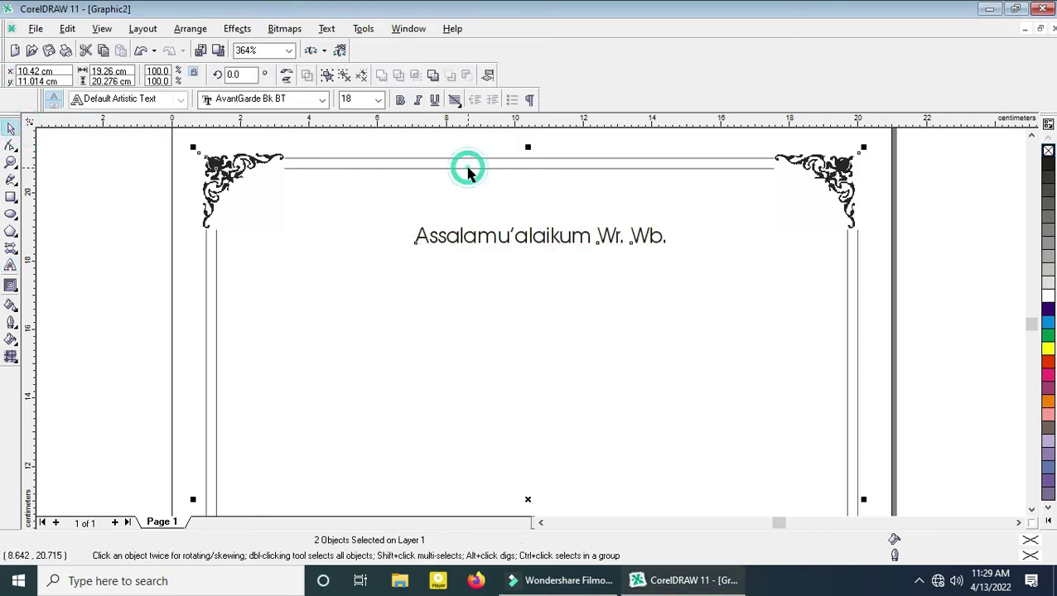
pyautogui.click(137, 220)
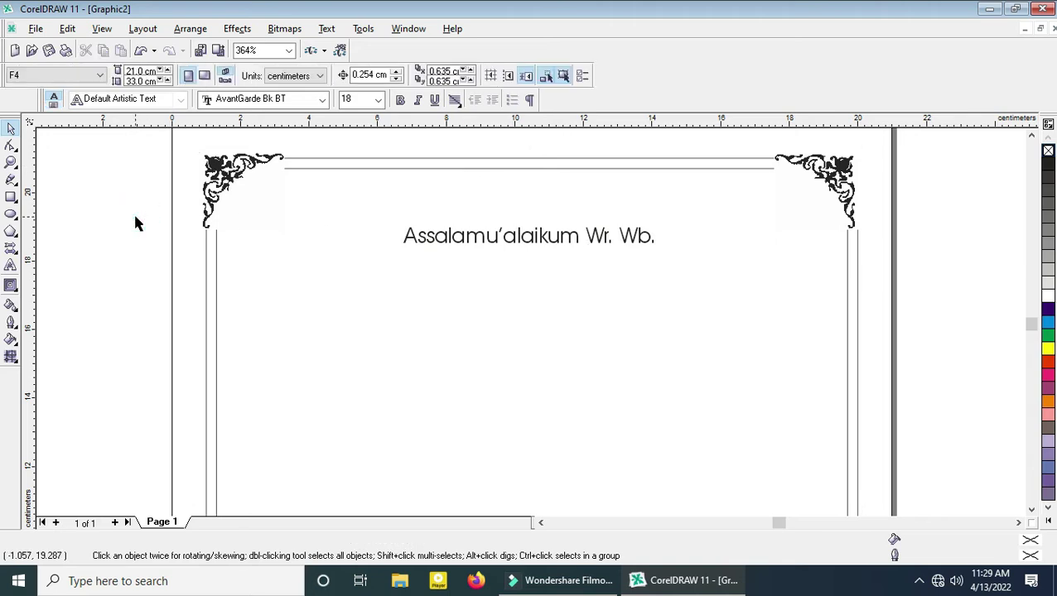
pyautogui.press('F4')
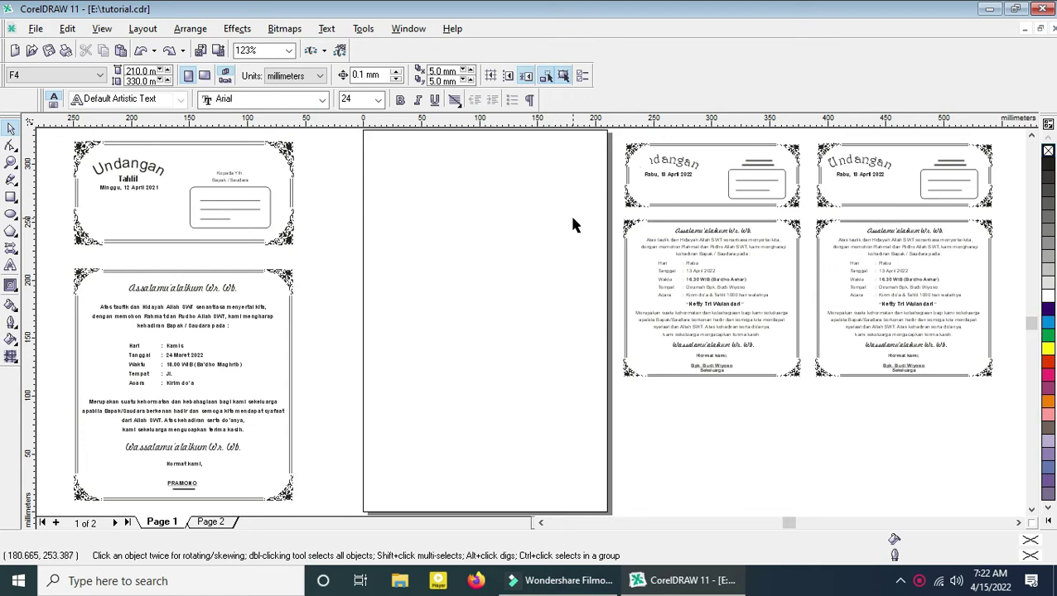
# Step: In tutorial.cdr, delete the two small invitation copies beside the page and change the F4 page to landscape orientation
pyautogui.click(642, 159)
pyautogui.press('Delete')
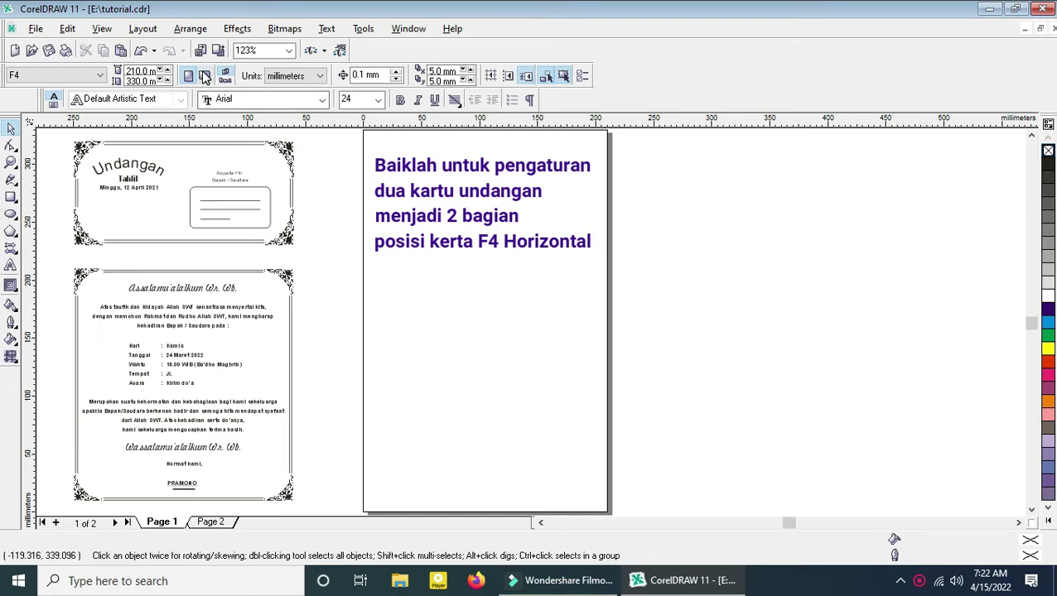
pyautogui.click(205, 77)
pyautogui.scroll(-3, 273, 232)
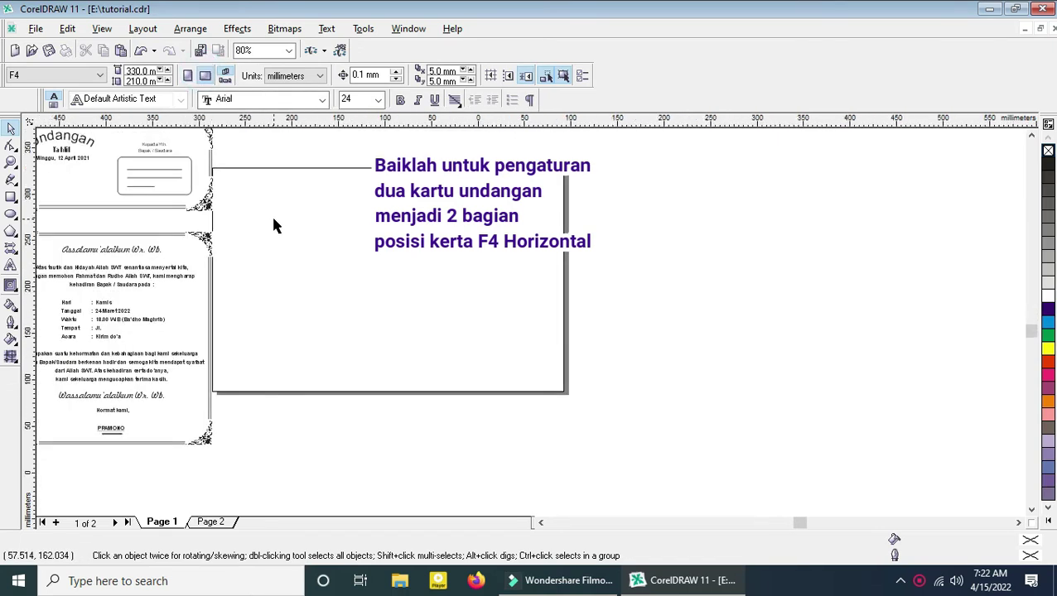
# Step: Select both sections of the finished invitation and move them to the empty area right of the landscape page
pyautogui.click(173, 213)
pyautogui.scroll(-2, 176, 217)
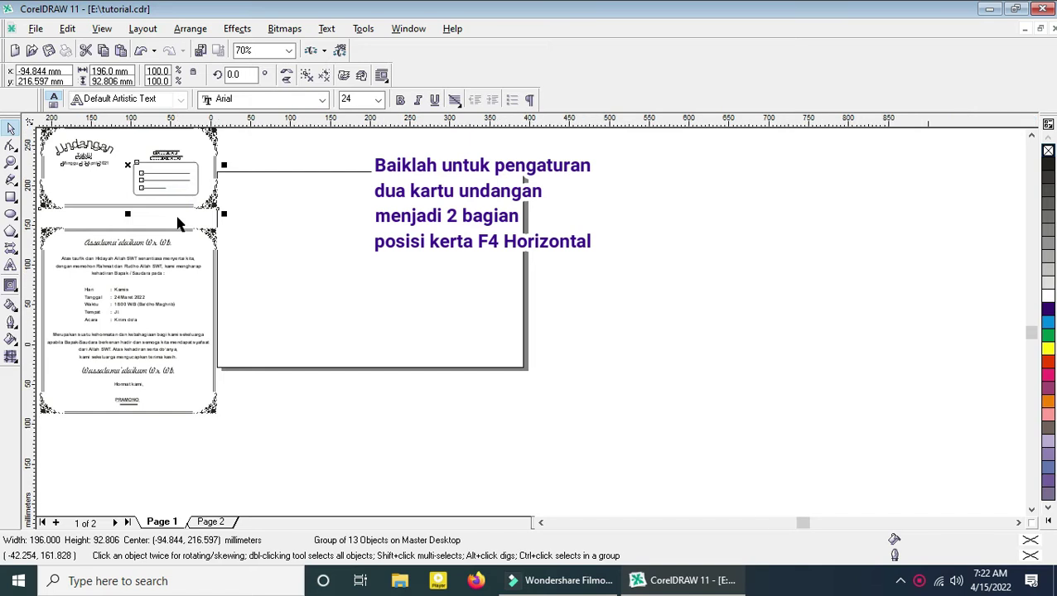
pyautogui.click(264, 219)
pyautogui.moveTo(62, 133); pyautogui.dragTo(215, 367)
pyautogui.moveTo(143, 257); pyautogui.dragTo(514, 263)
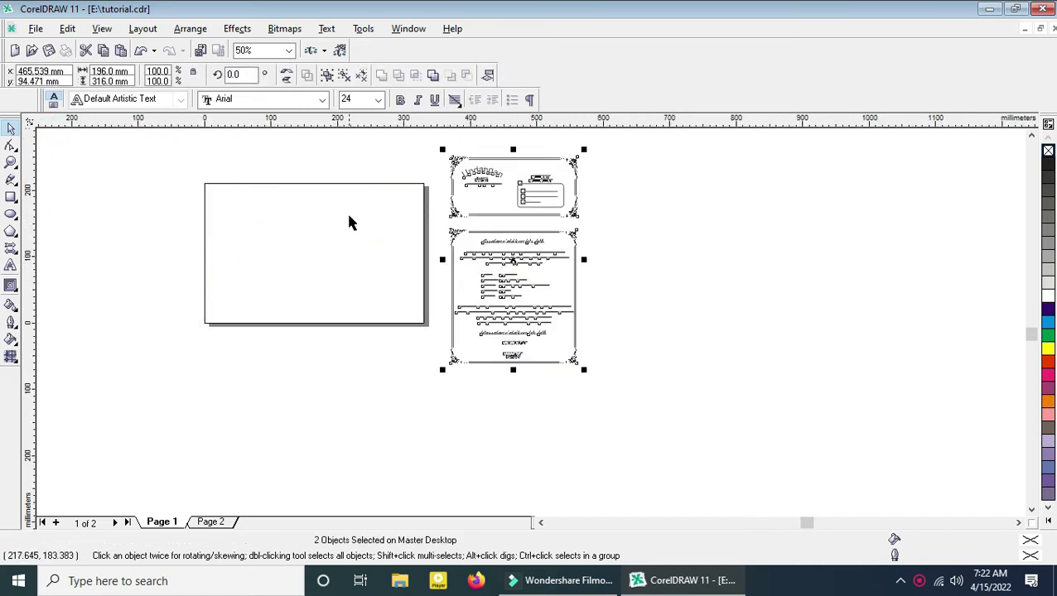
# Step: Create a page frame rectangle of 330 by 210 mm covering the landscape F4 page
pyautogui.scroll(2, 348, 222)
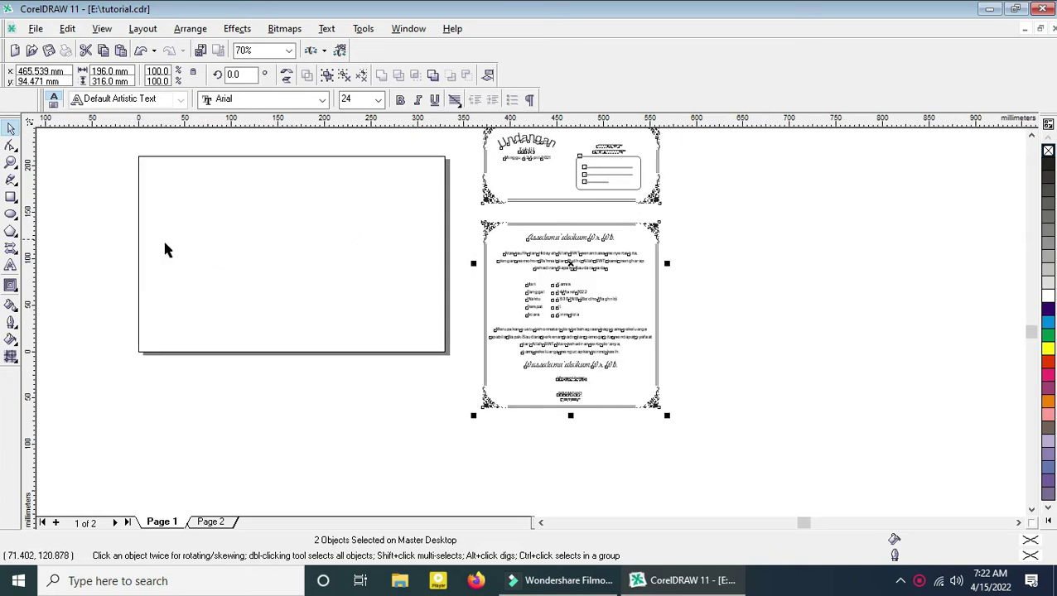
pyautogui.doubleClick(11, 196)
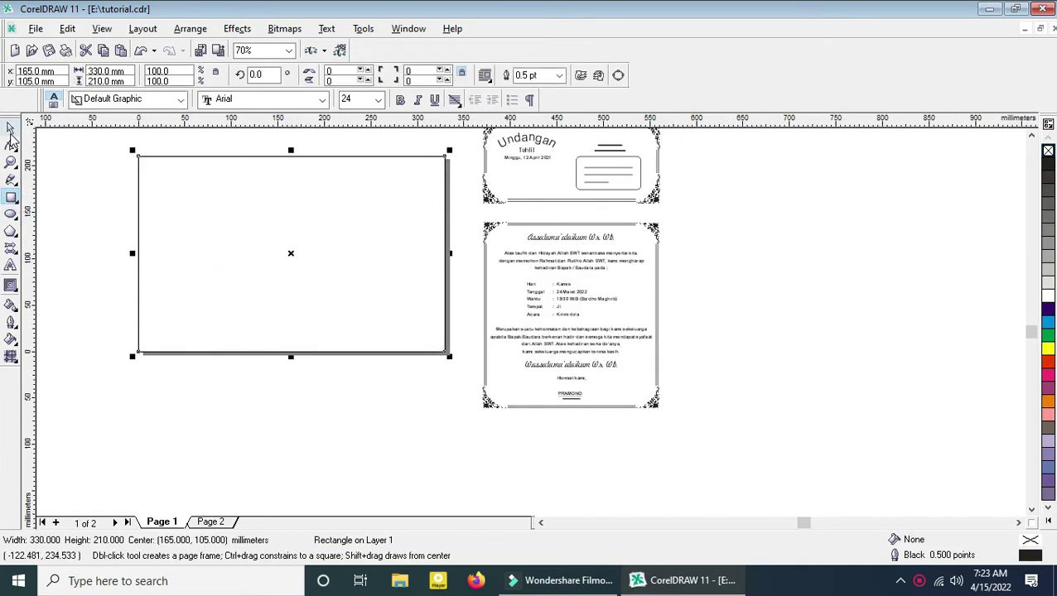
# Step: Narrow the page frame rectangle to 165 mm wide so it covers the left half of the page
pyautogui.click(11, 129)
pyautogui.moveTo(447, 253); pyautogui.dragTo(293, 253)
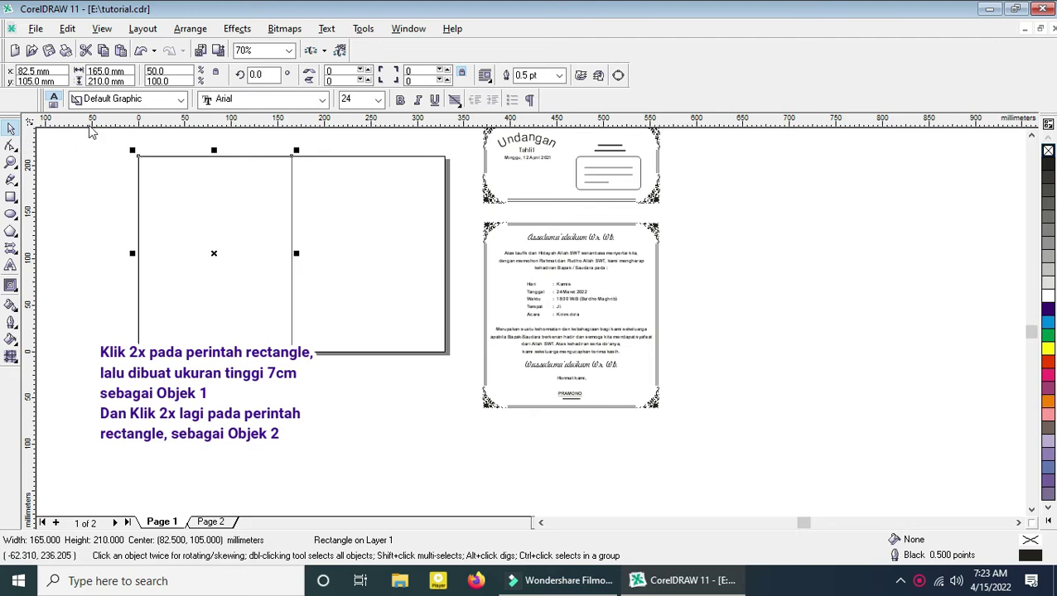
pyautogui.doubleClick(100, 81)
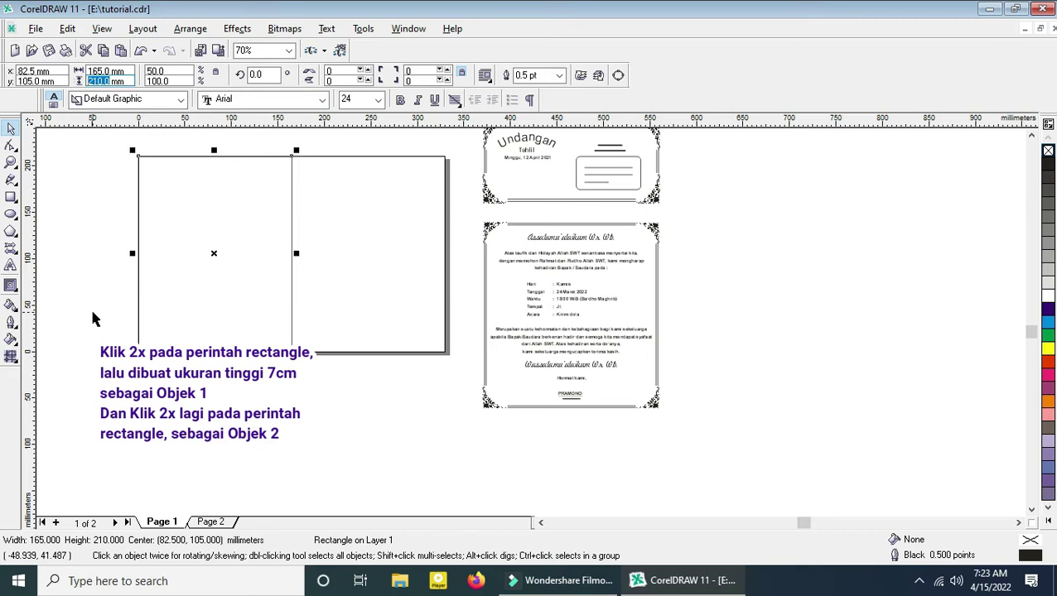
pyautogui.click(395, 392)
pyautogui.press('F6')
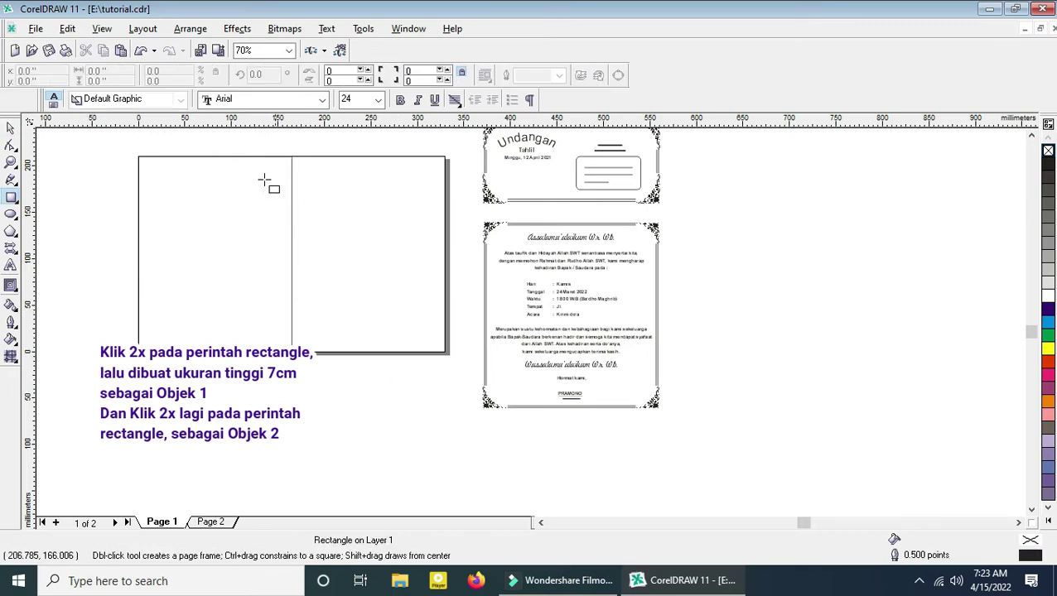
# Step: Change the document's measurement units to centimeters
pyautogui.click(10, 128)
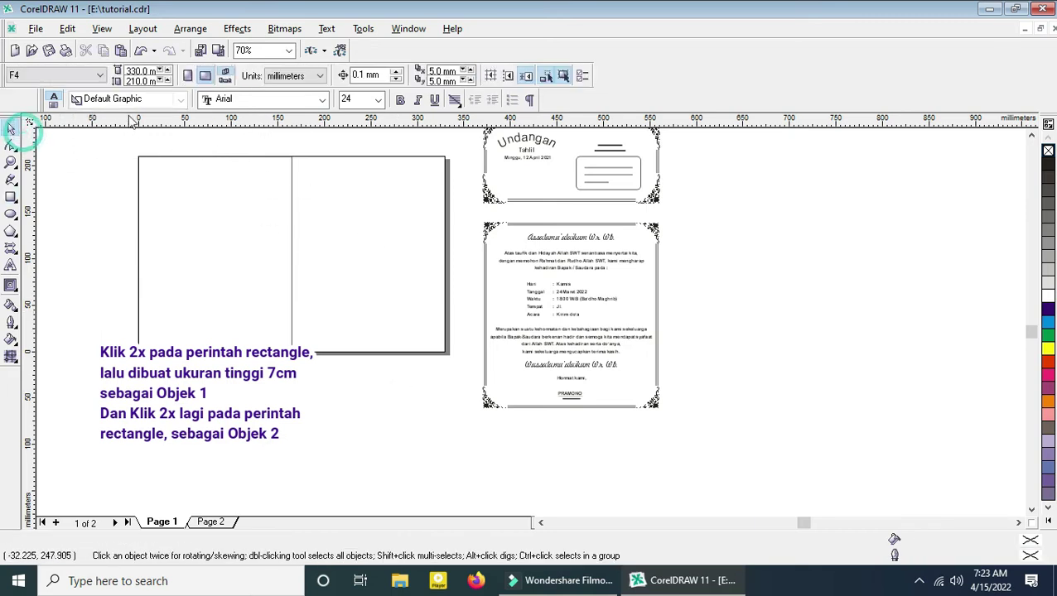
pyautogui.click(307, 75)
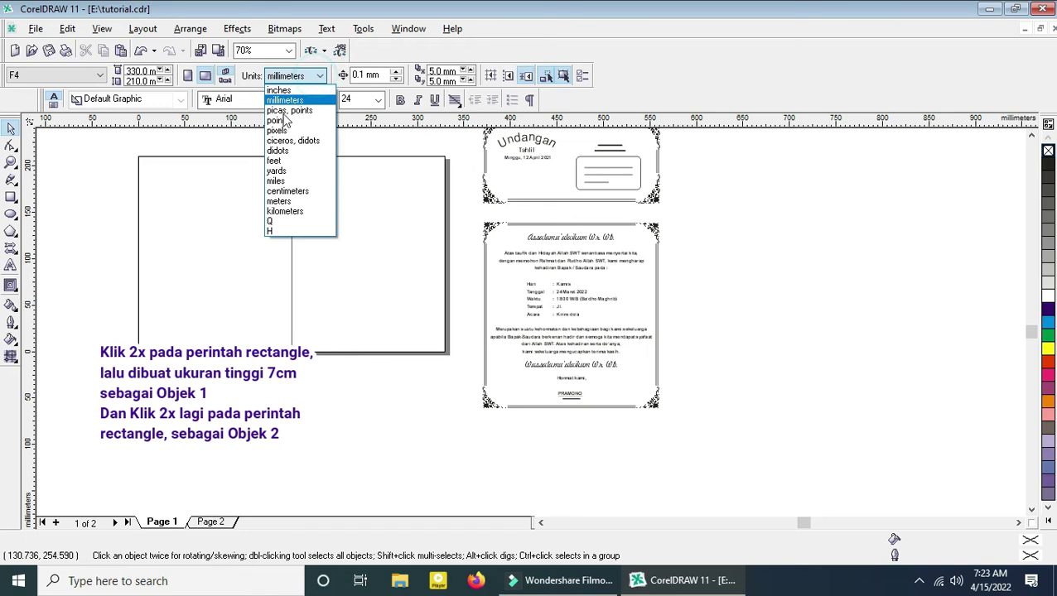
pyautogui.click(289, 192)
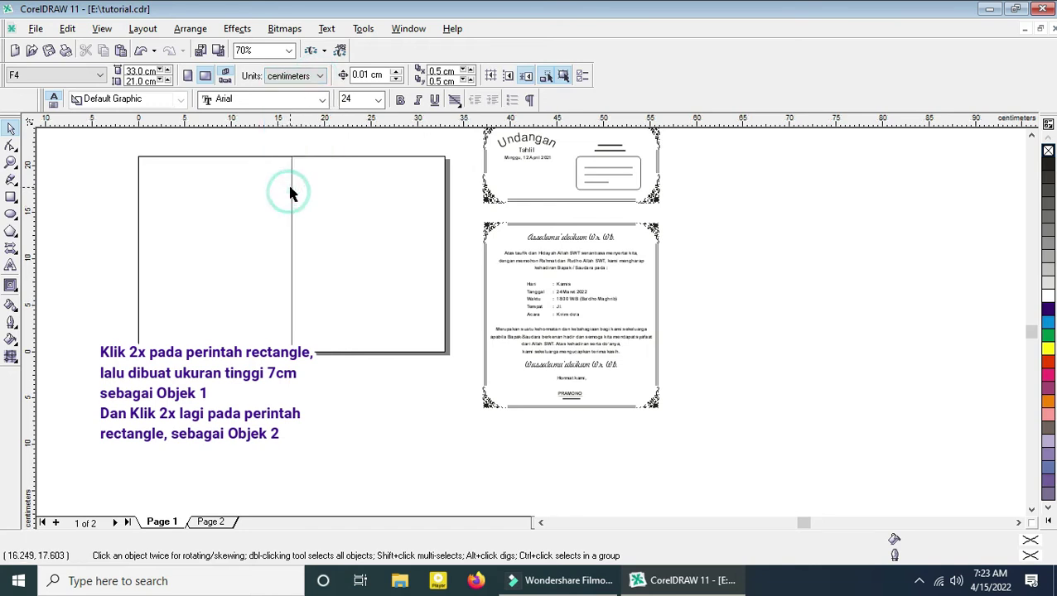
pyautogui.click(146, 72)
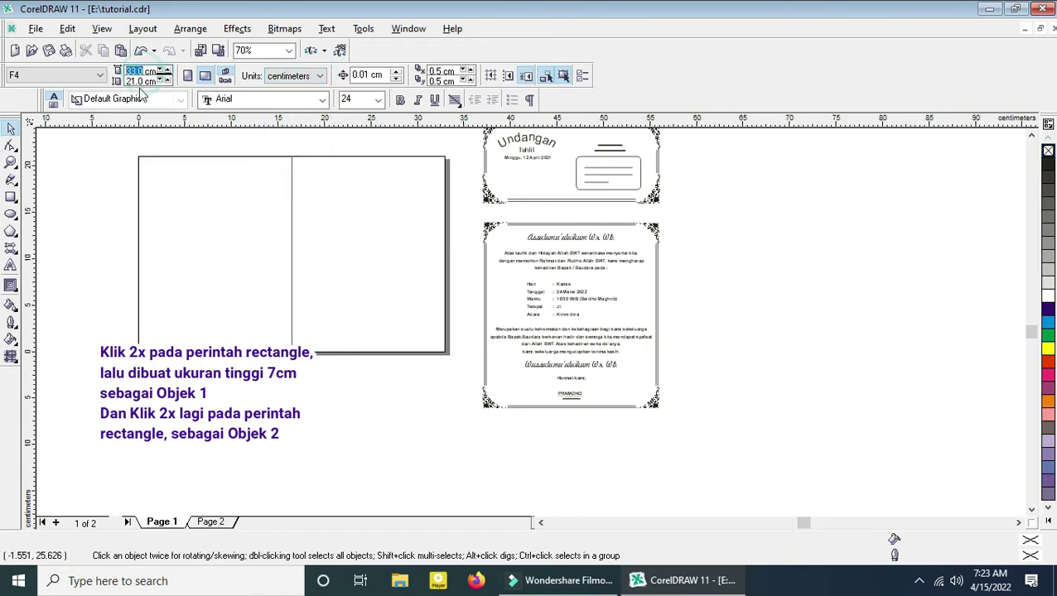
pyautogui.moveTo(144, 81); pyautogui.dragTo(128, 83)
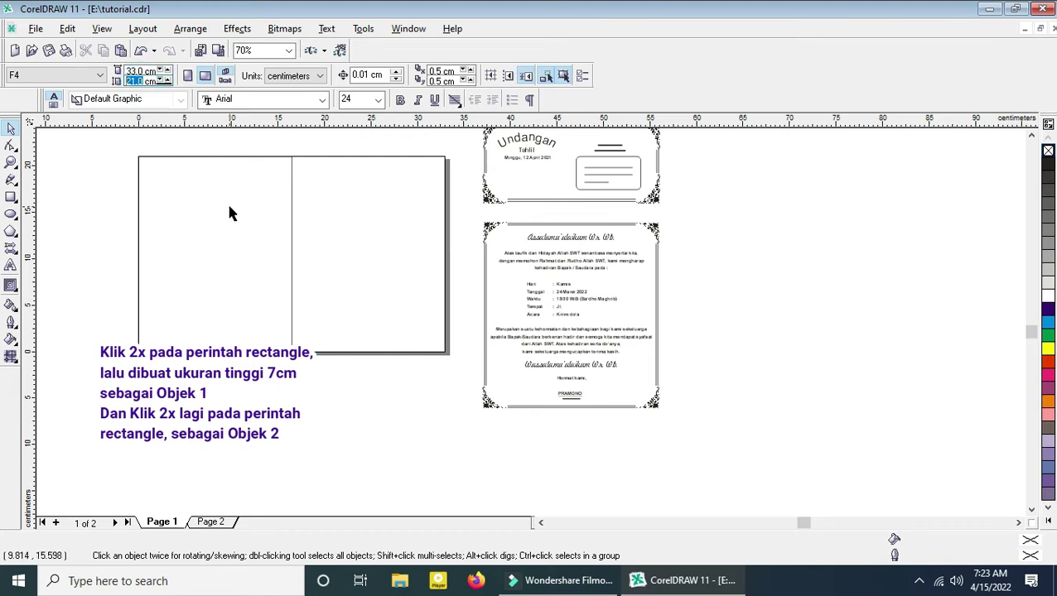
# Step: Shorten the left-half rectangle from its bottom edge to about 6.4 cm high, against the page's upper edge
pyautogui.click(217, 160)
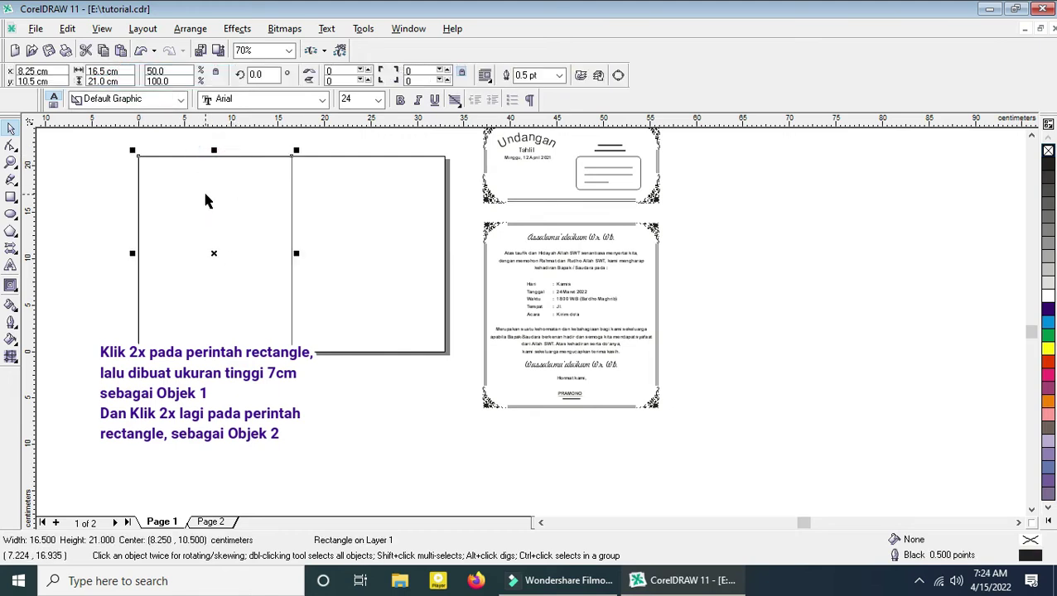
pyautogui.moveTo(213, 355); pyautogui.dragTo(215, 218)
pyautogui.moveTo(216, 218); pyautogui.dragTo(215, 219)
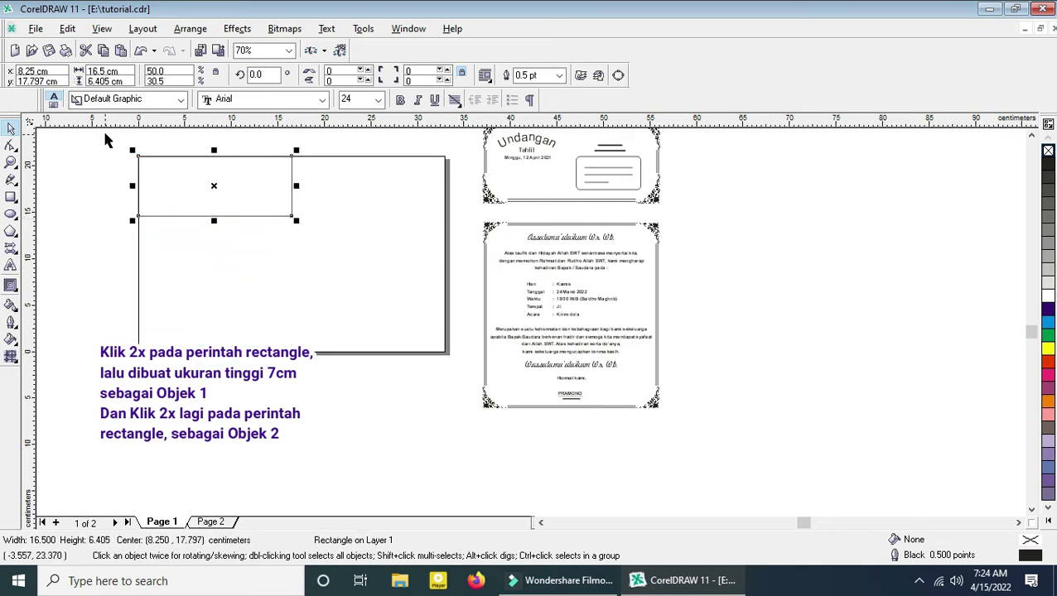
# Step: Try to set the shortened rectangle's height to 7 cm with proportional scaling, and undo the resize
pyautogui.doubleClick(106, 80)
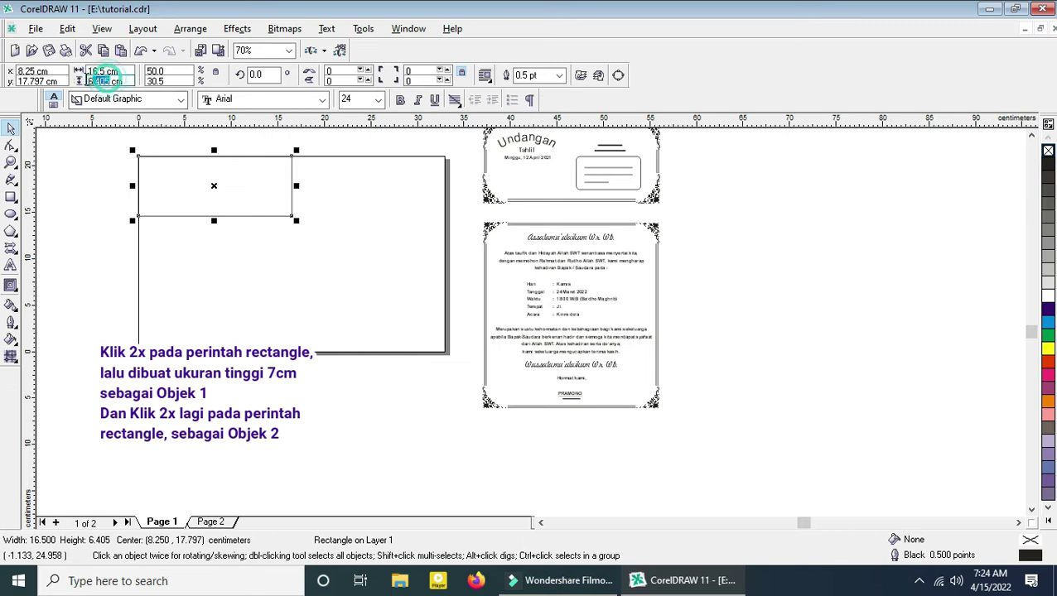
pyautogui.write('7')
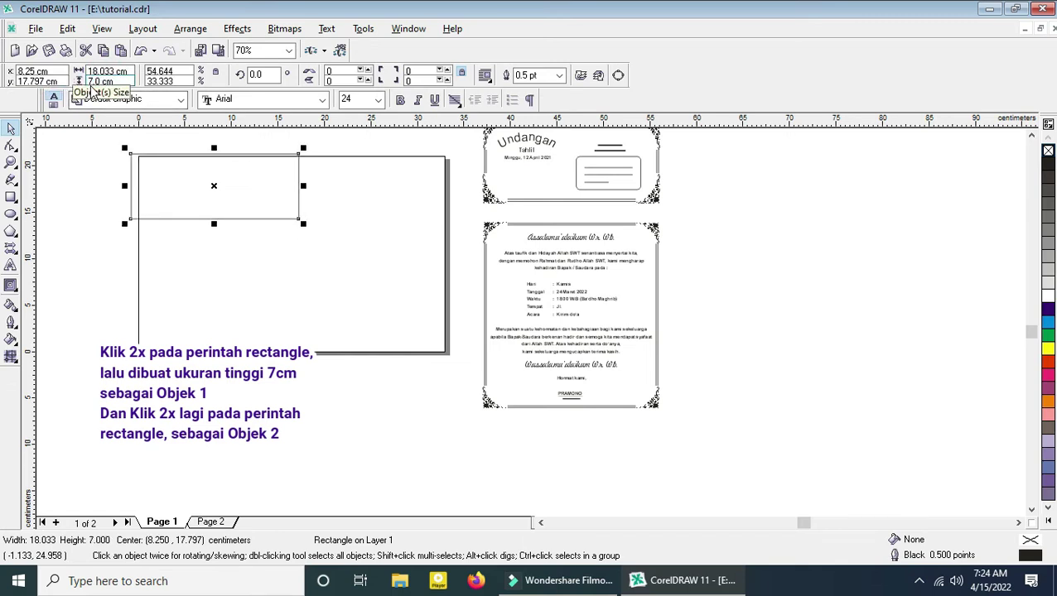
pyautogui.press('Return')
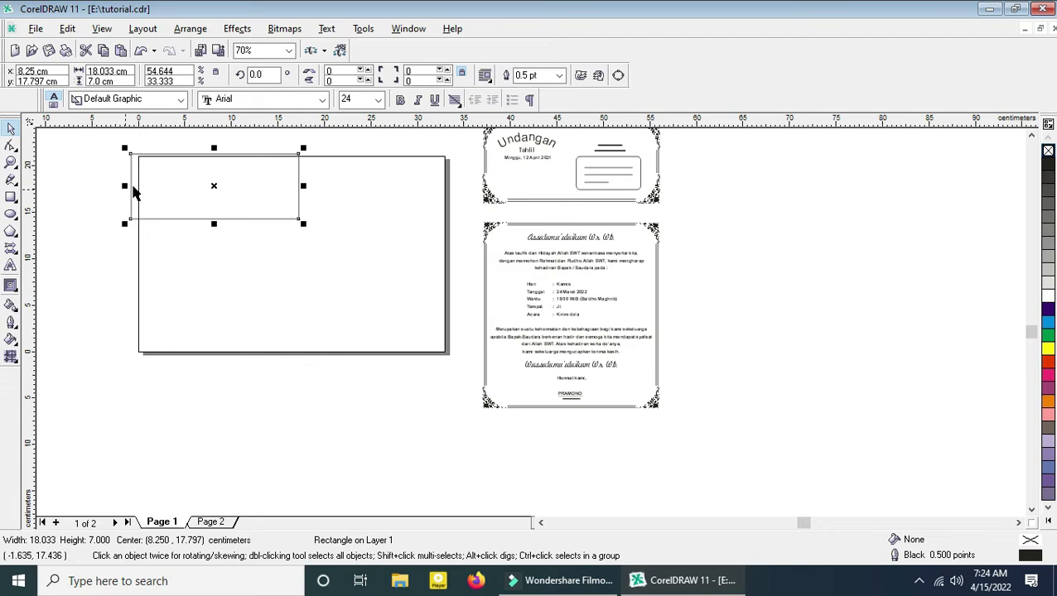
pyautogui.hotkey('ctrl', 'z')
# Step: Set the shortened rectangle's height to 7 cm with non-proportional scaling
pyautogui.click(91, 82)
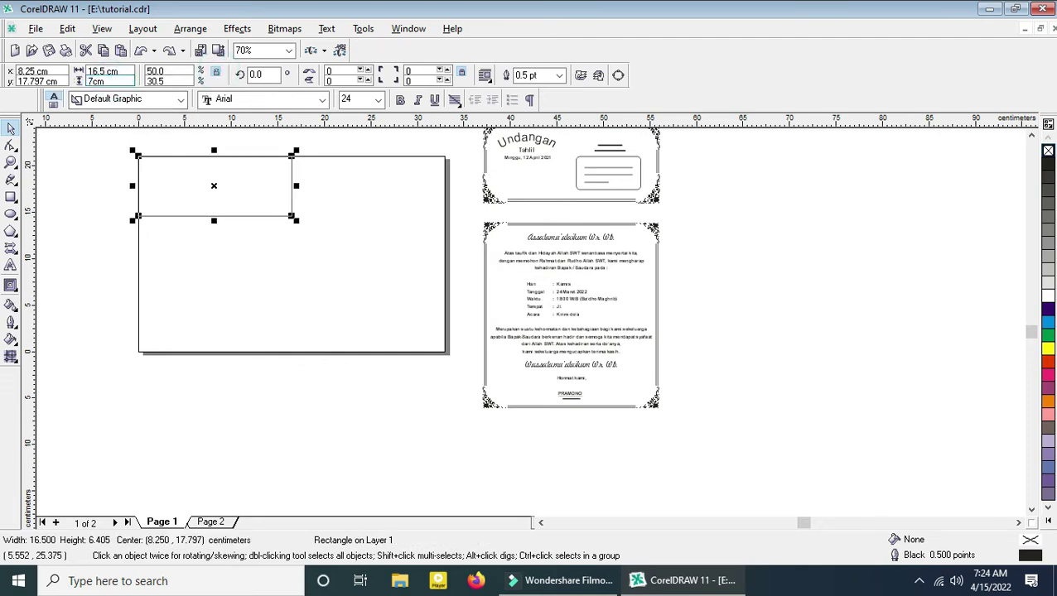
pyautogui.press('Return')
pyautogui.click(12, 127)
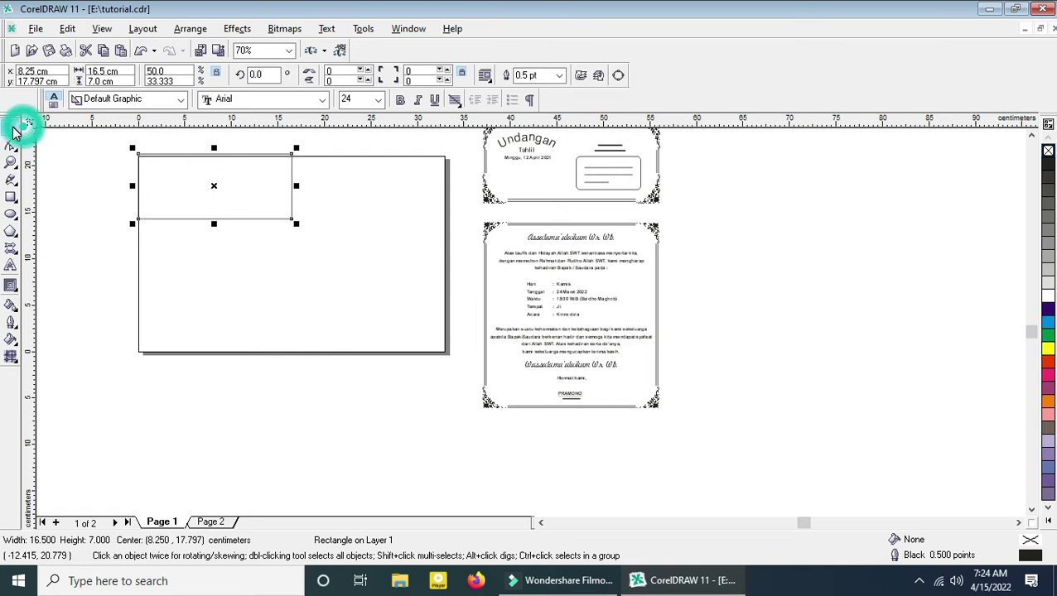
# Step: Create a second page frame rectangle and narrow it to 16.5 cm so it covers the page's left half
pyautogui.doubleClick(12, 199)
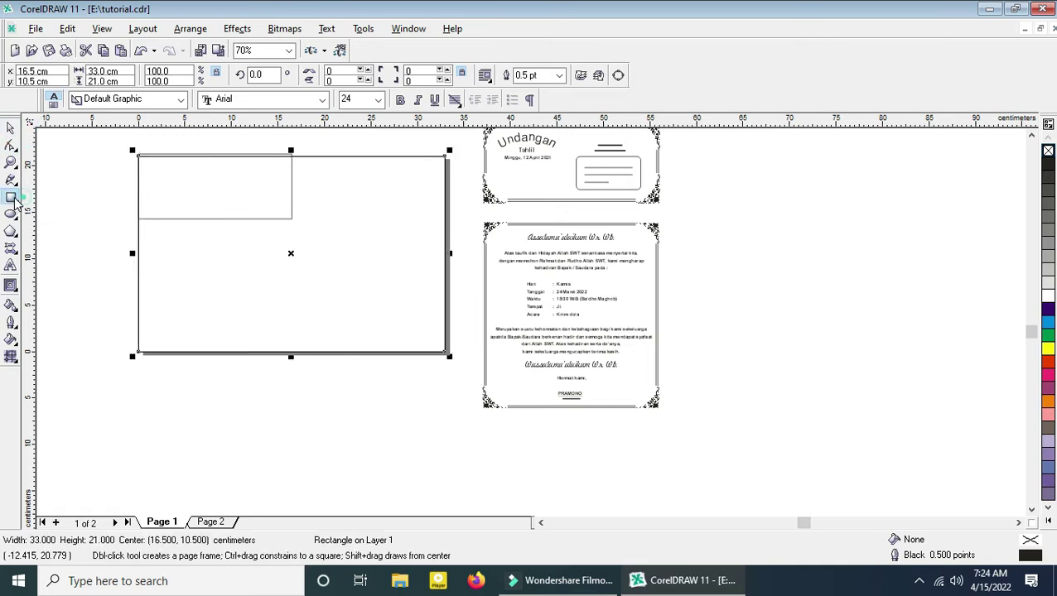
pyautogui.click(12, 128)
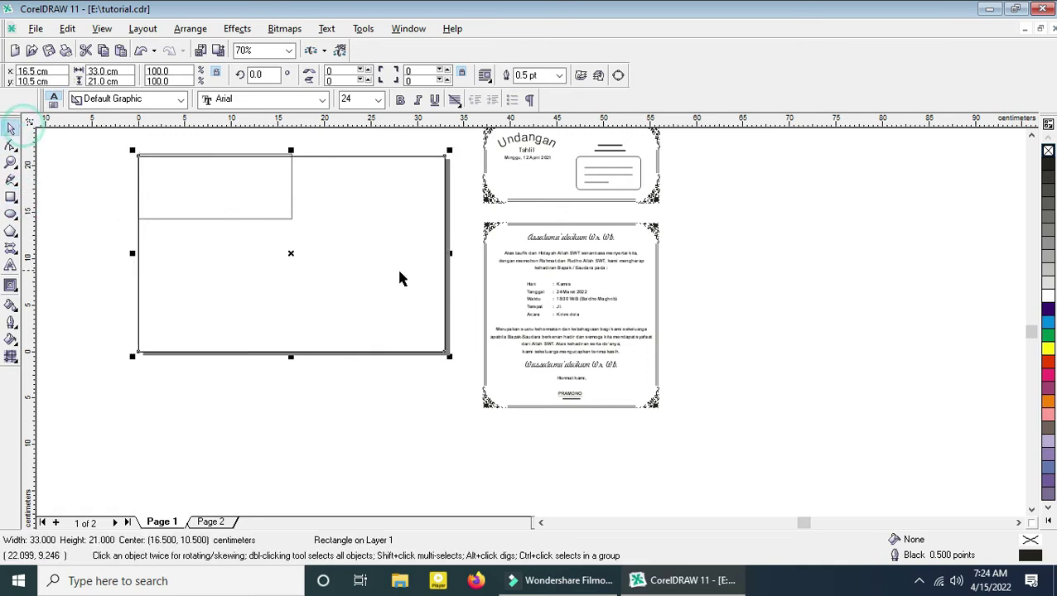
pyautogui.moveTo(450, 253); pyautogui.dragTo(294, 254)
# Step: Align the 7 cm high rectangle with the top edge of the full-height left-half rectangle
pyautogui.moveTo(216, 200); pyautogui.dragTo(217, 200)
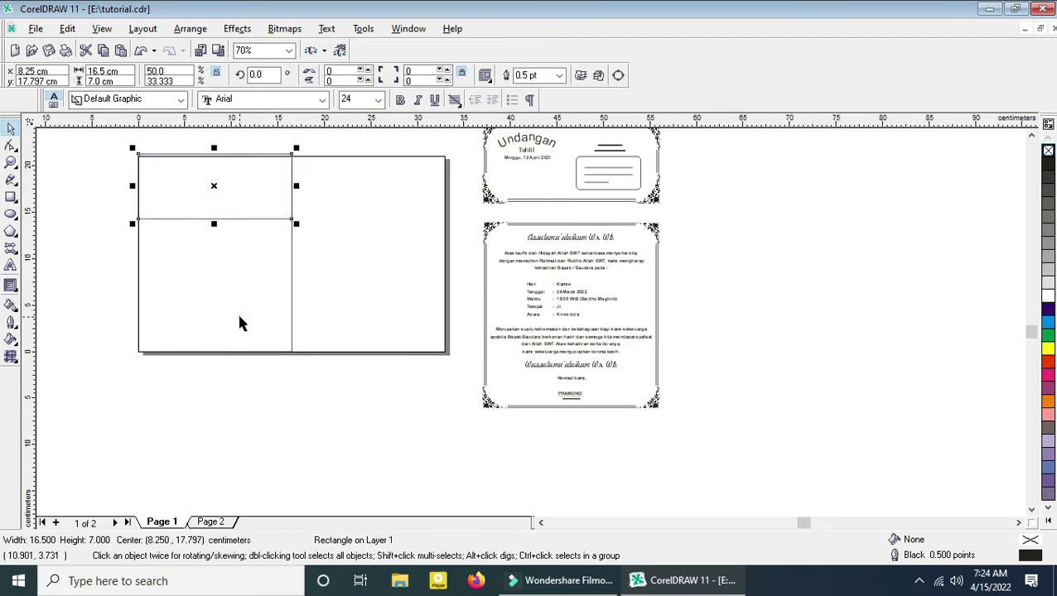
pyautogui.keyDown('shift'); pyautogui.click(238, 317); pyautogui.keyUp('shift')
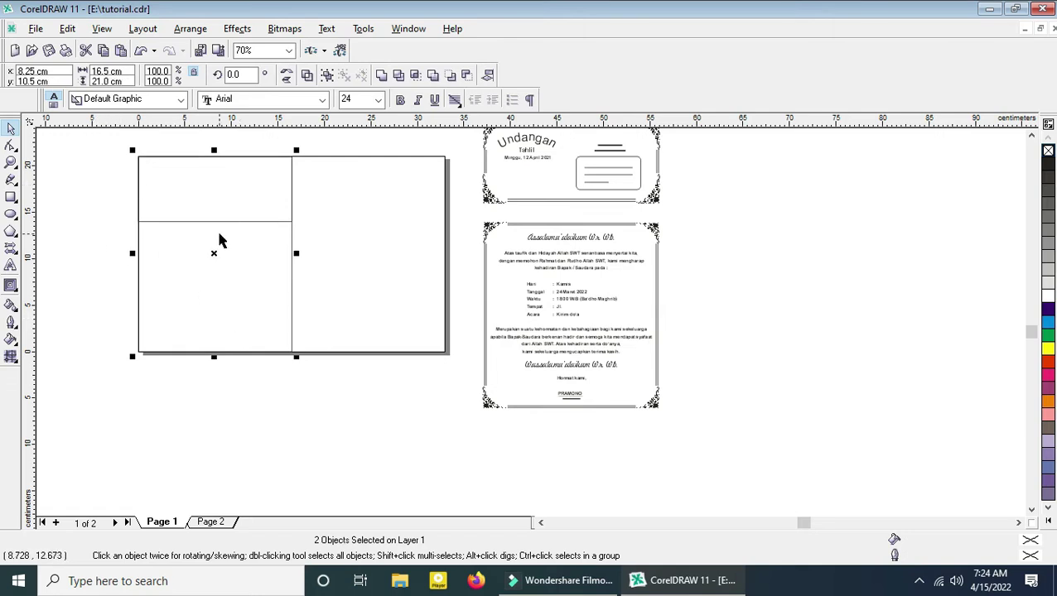
pyautogui.click(106, 238)
# Step: Shorten the full-height rectangle from its top edge to 14 cm so it meets the upper rectangle's bottom edge
pyautogui.click(219, 222)
pyautogui.moveTo(215, 150); pyautogui.dragTo(288, 222)
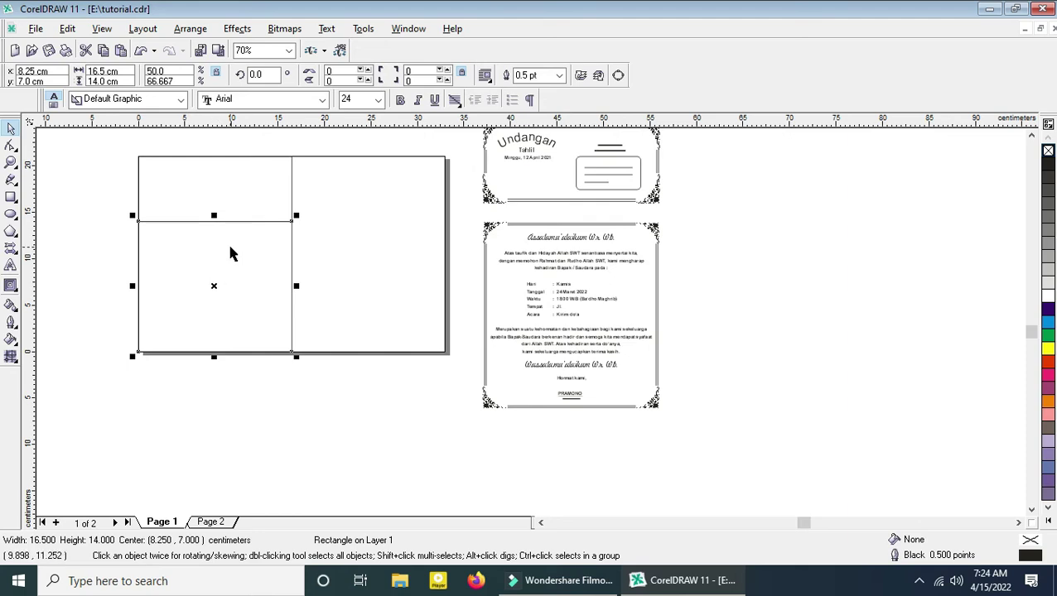
pyautogui.click(238, 171)
pyautogui.click(220, 289)
pyautogui.click(202, 189)
pyautogui.click(196, 262)
# Step: Apply a one-step inside contour with a 1 cm offset to the upper 7 cm high rectangle
pyautogui.click(227, 191)
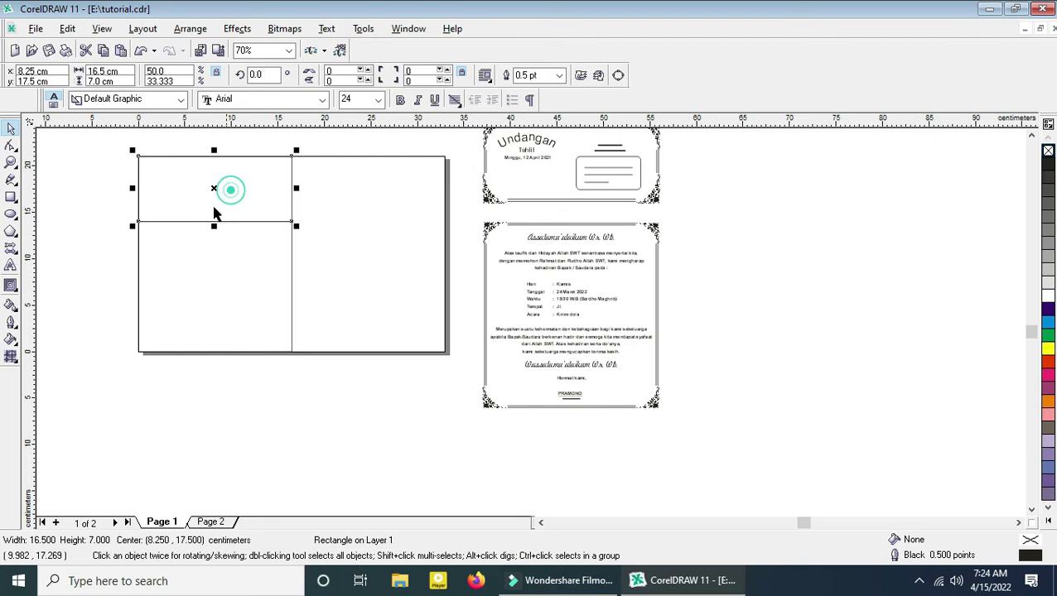
pyautogui.click(10, 286)
pyautogui.click(377, 75)
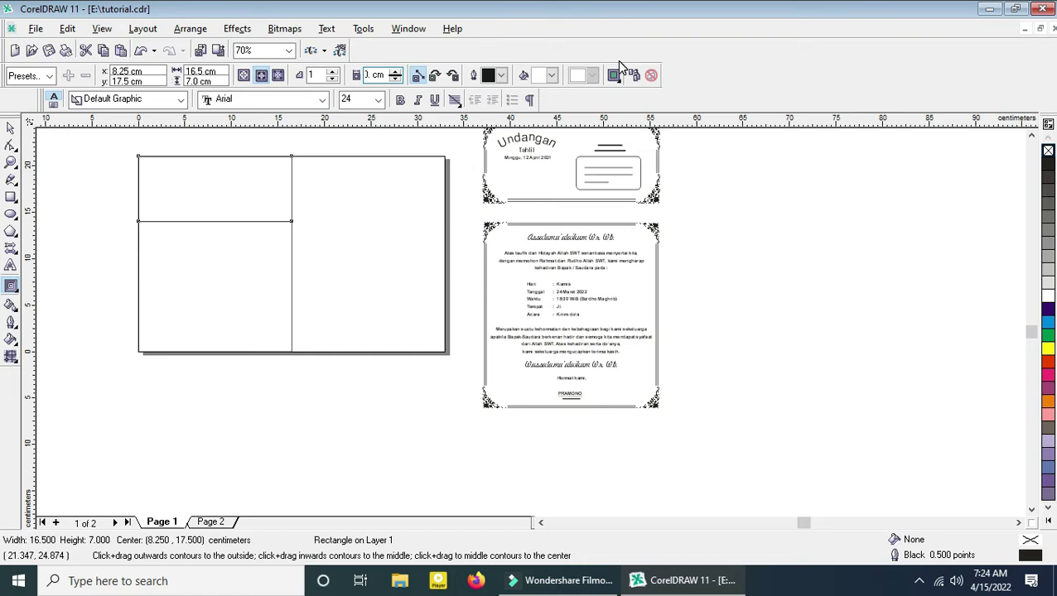
pyautogui.click(416, 76)
pyautogui.doubleClick(368, 75)
pyautogui.write('1')
pyautogui.click(216, 186)
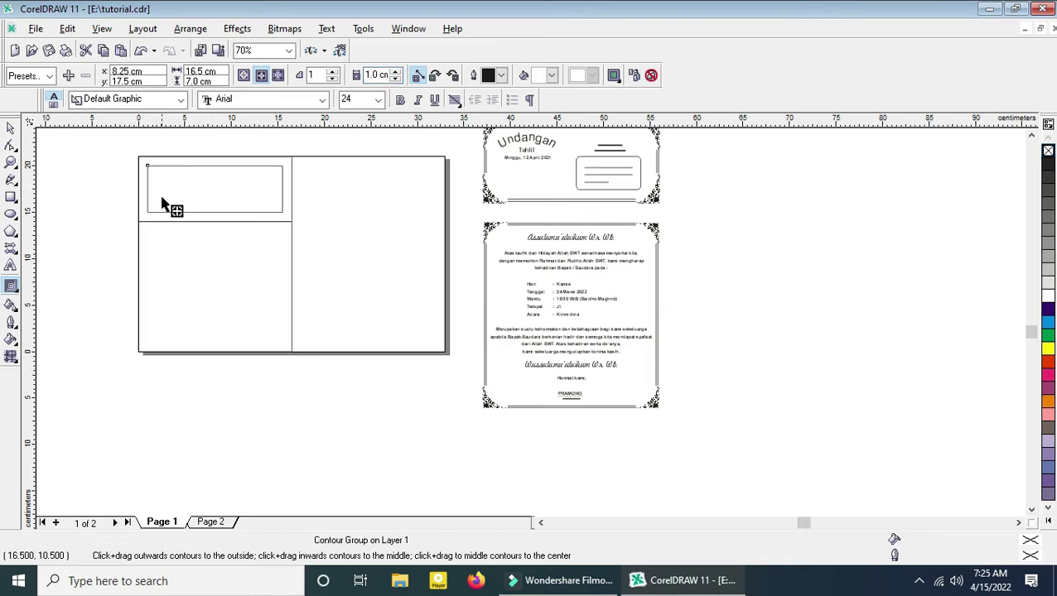
# Step: Apply a one-step inside contour with a 1 cm offset to the lower 14 cm high rectangle
pyautogui.click(207, 283)
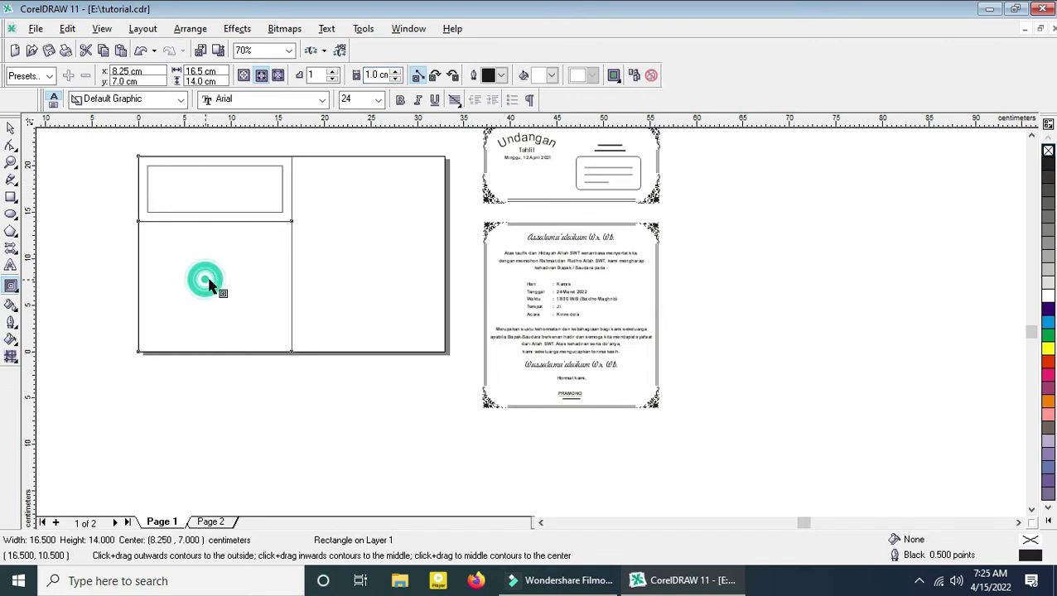
pyautogui.click(196, 288)
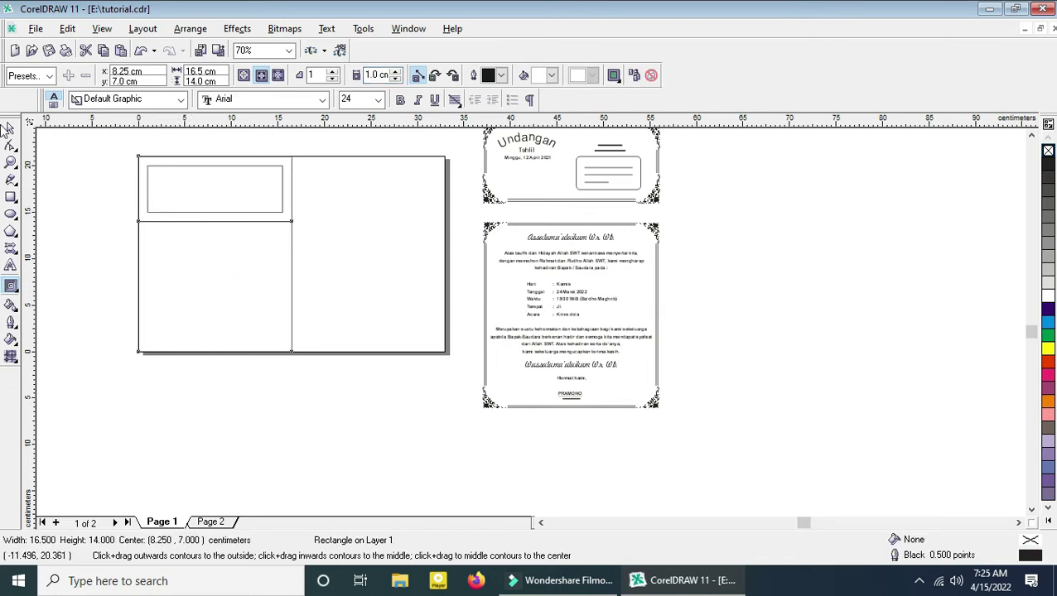
pyautogui.click(11, 128)
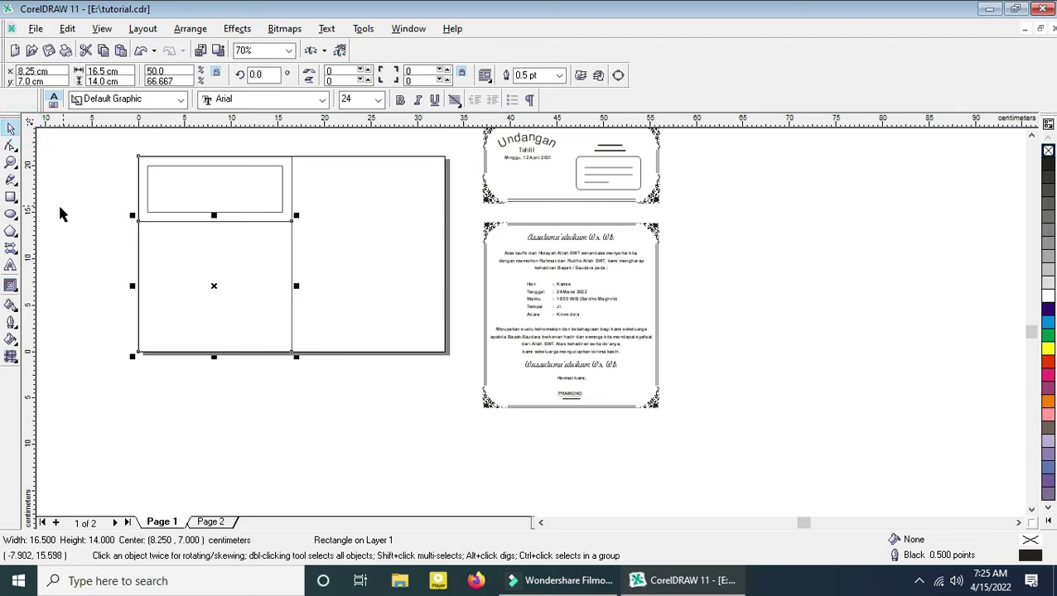
pyautogui.click(11, 285)
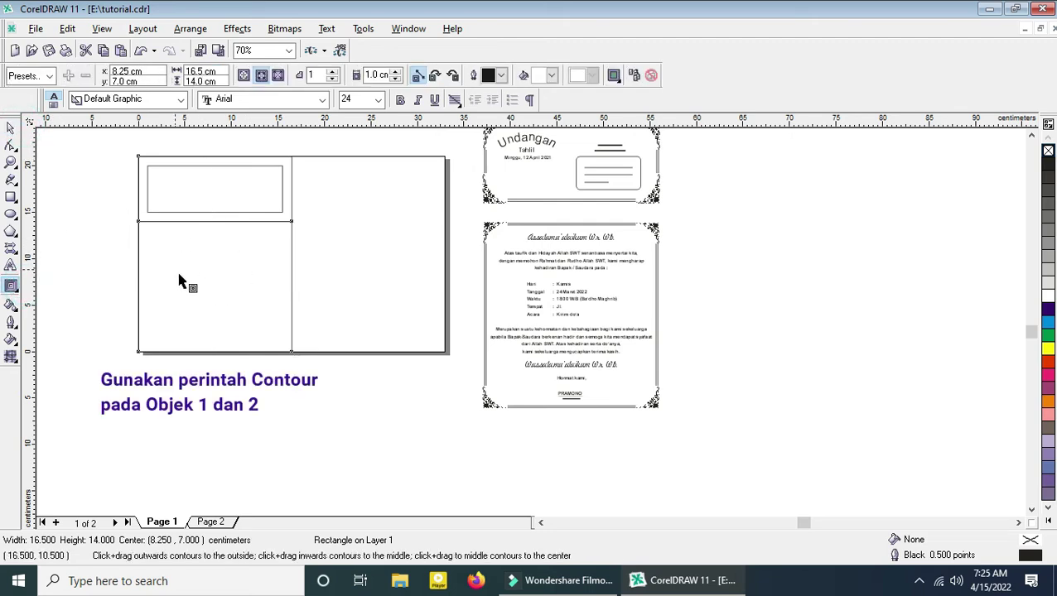
pyautogui.click(263, 75)
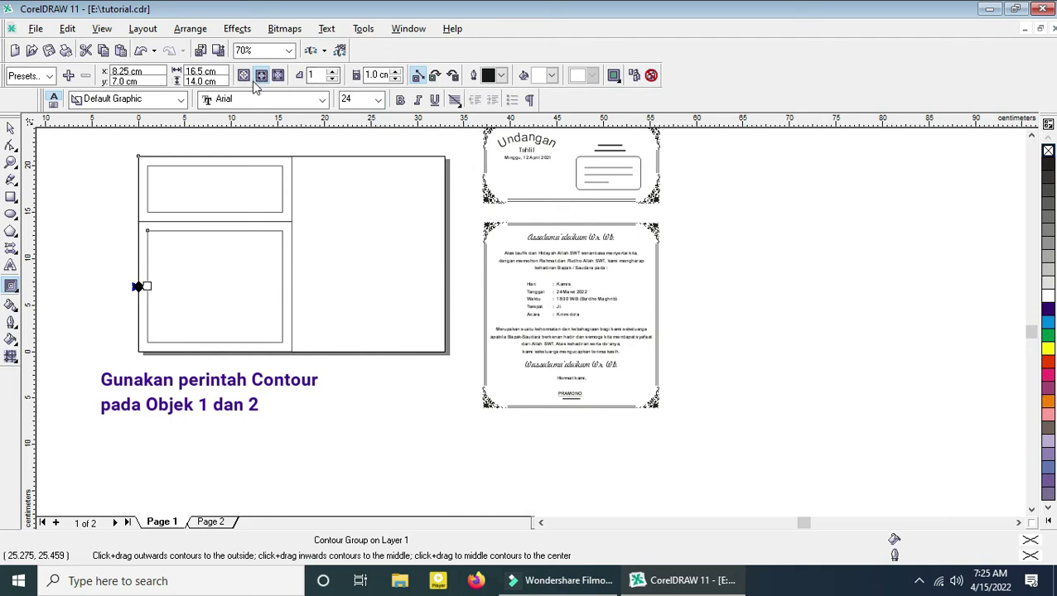
# Step: Select the upper rectangle's contour group and break it apart into separate objects
pyautogui.click(11, 130)
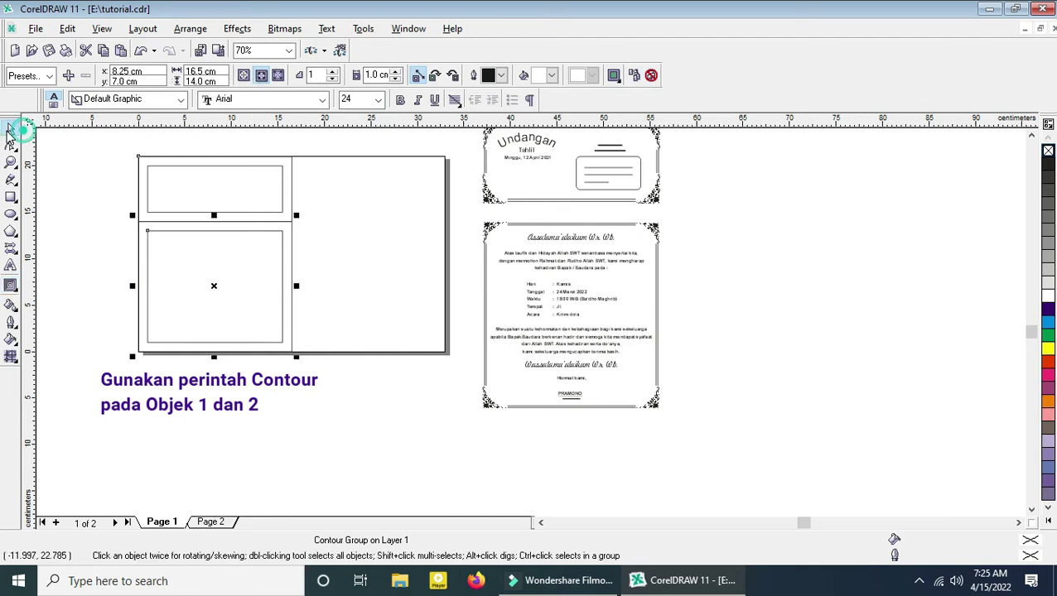
pyautogui.click(167, 178)
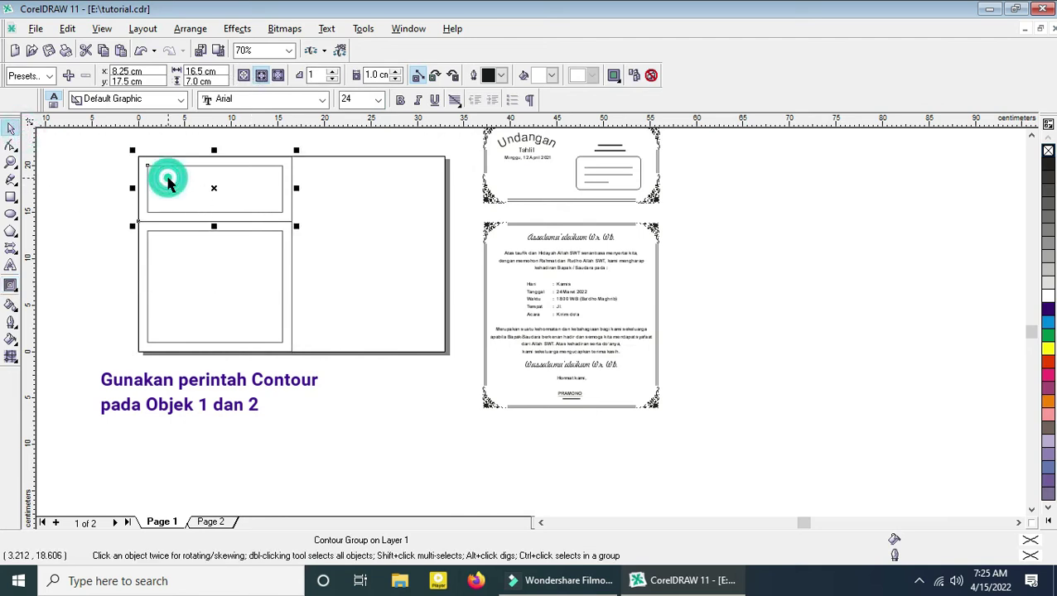
pyautogui.click(143, 29)
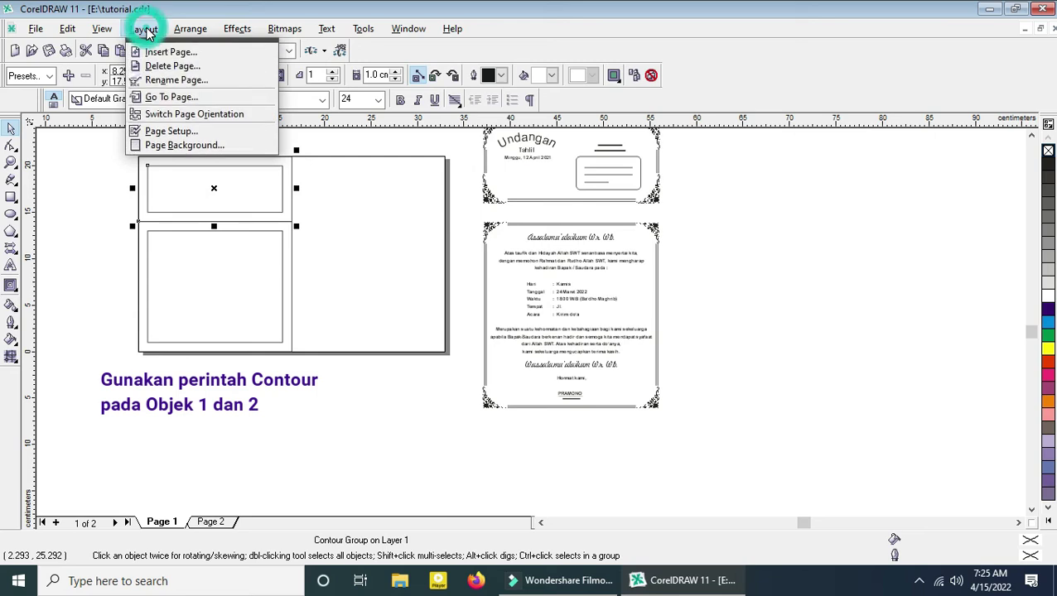
pyautogui.moveTo(190, 29)
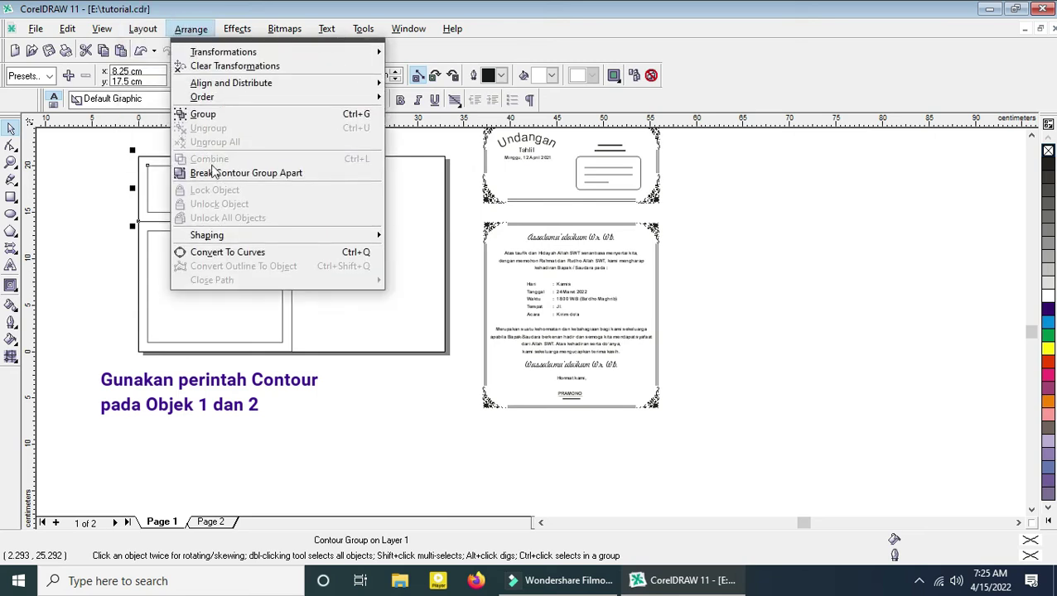
pyautogui.click(234, 173)
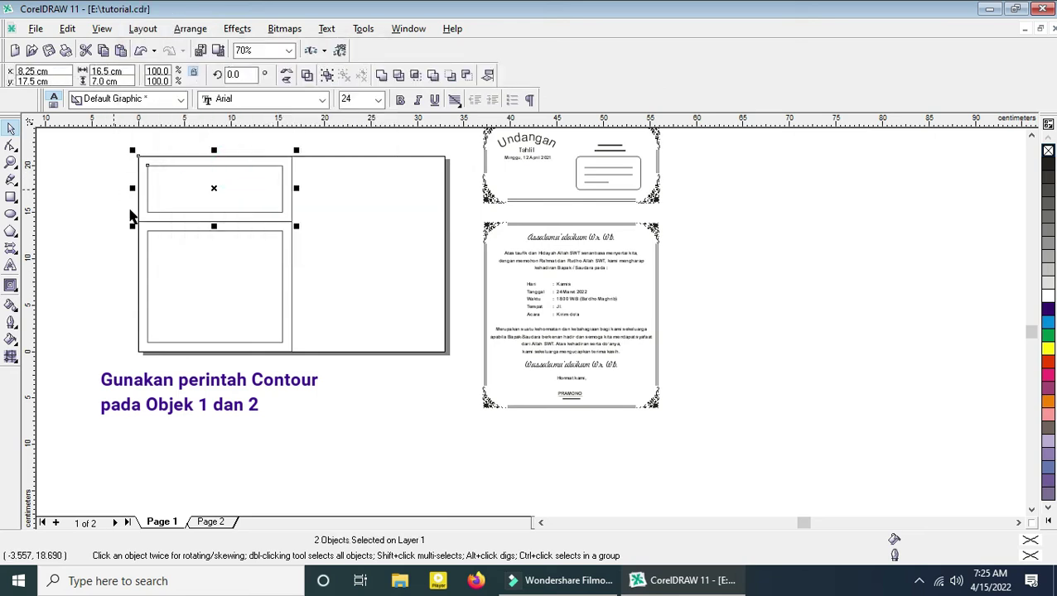
# Step: Break the lower rectangle's contour group apart and clear the selection
pyautogui.click(193, 257)
pyautogui.click(191, 28)
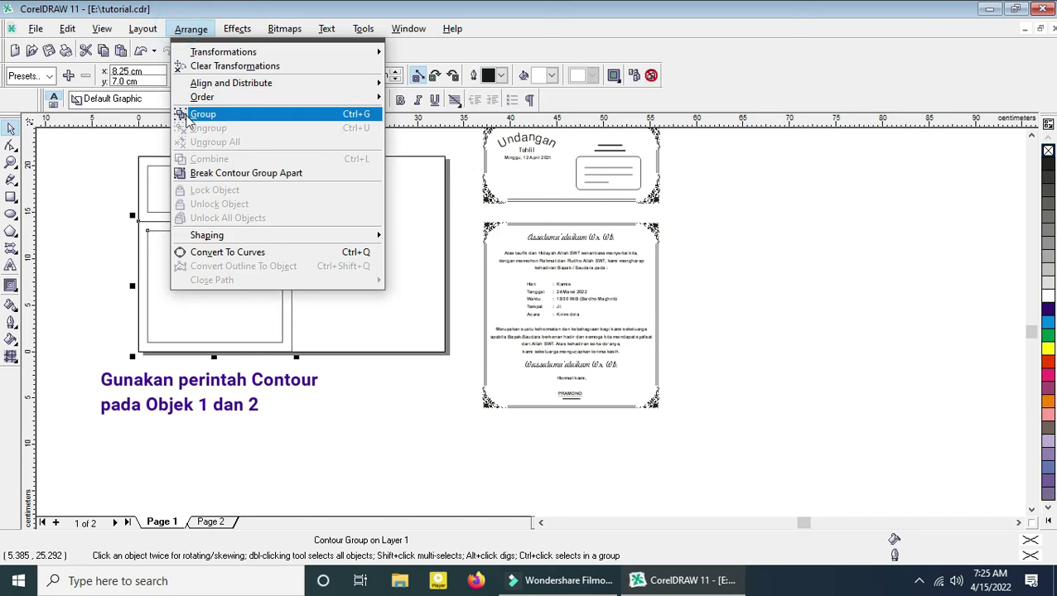
pyautogui.click(207, 176)
pyautogui.click(106, 201)
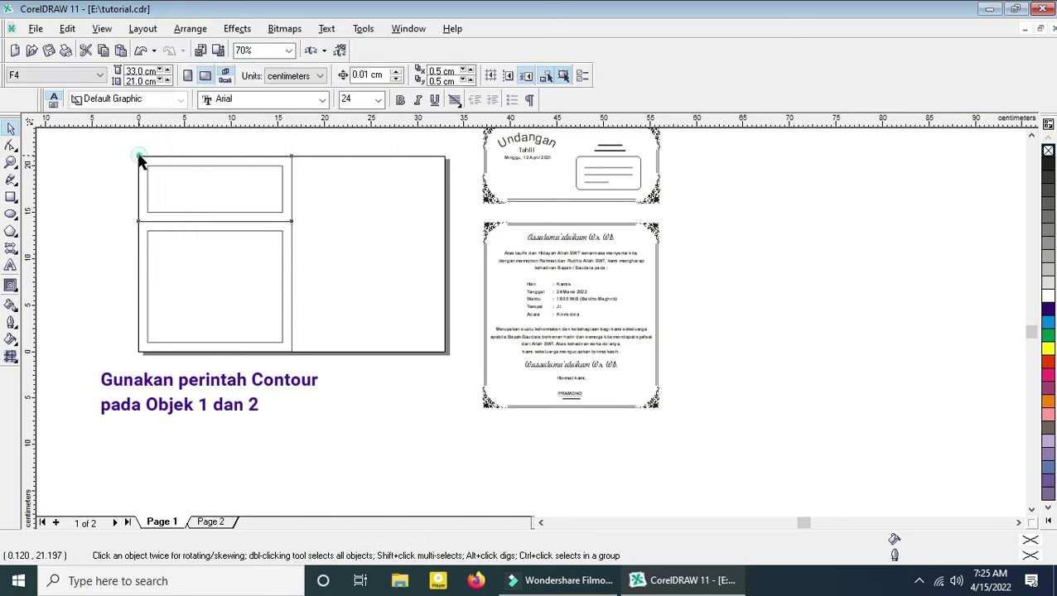
# Step: Delete the outer rectangles on the page, keeping only the two inner contour rectangles as guides
pyautogui.click(140, 160)
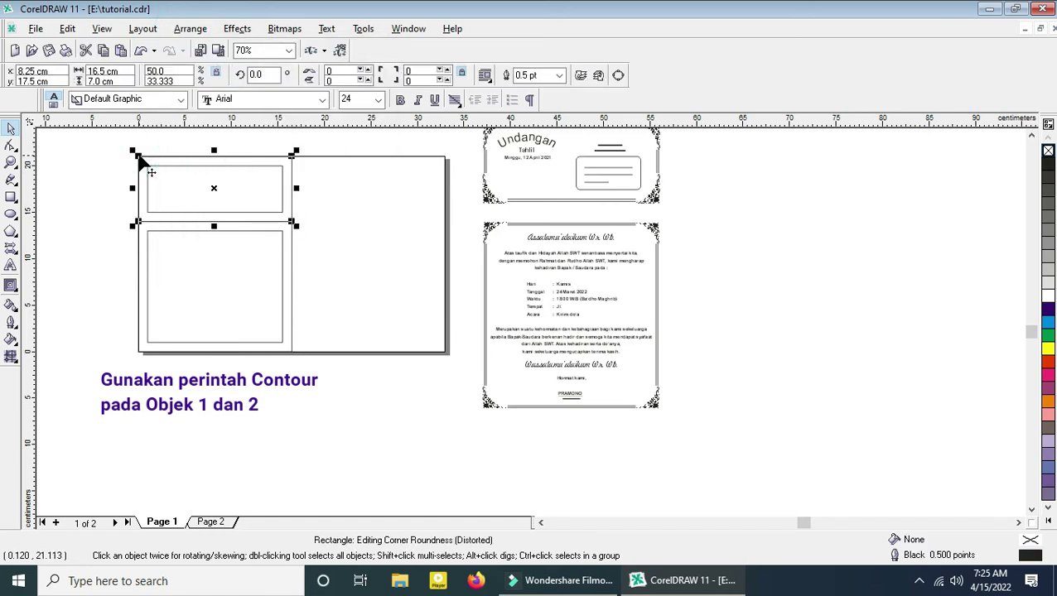
pyautogui.press('Escape')
pyautogui.click(185, 222)
pyautogui.press('Delete')
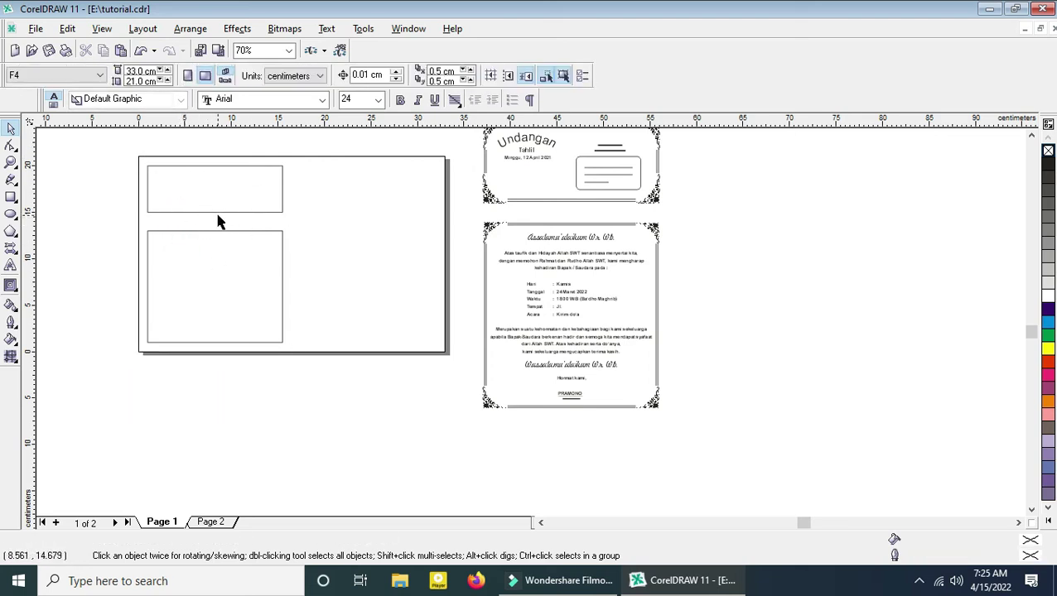
# Step: Move the invitation cover group onto the upper guide rectangle and scale it proportionally to about 14.4 × 6.8 cm
pyautogui.click(600, 162)
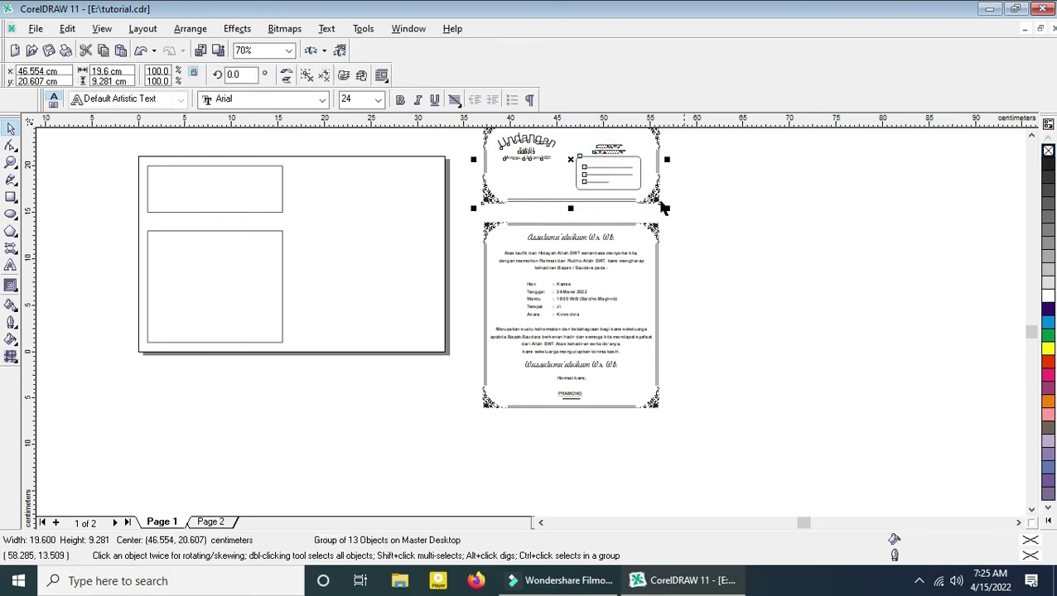
pyautogui.moveTo(592, 159); pyautogui.dragTo(371, 211)
pyautogui.moveTo(444, 263); pyautogui.dragTo(287, 231)
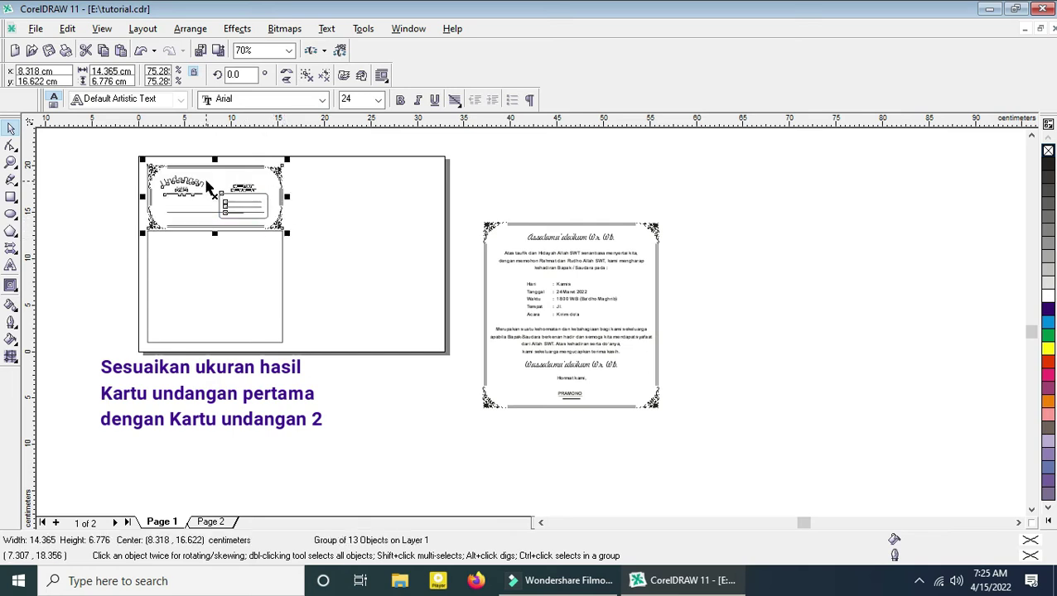
# Step: Move the scaled cover group to the upper right half of the page and ungroup it
pyautogui.click(126, 183)
pyautogui.moveTo(172, 199); pyautogui.dragTo(324, 202)
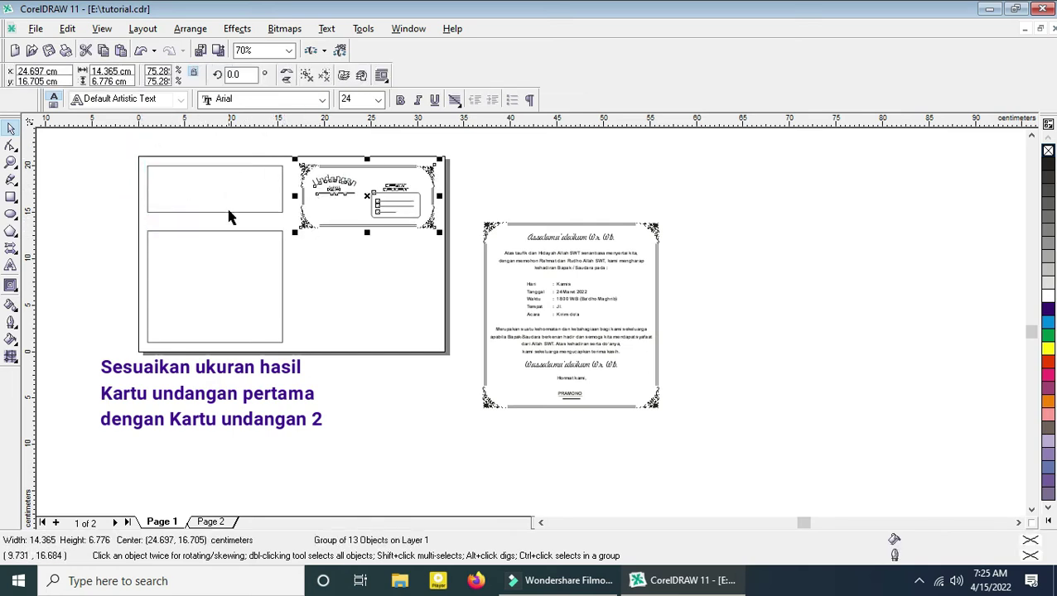
pyautogui.click(306, 75)
pyautogui.click(296, 135)
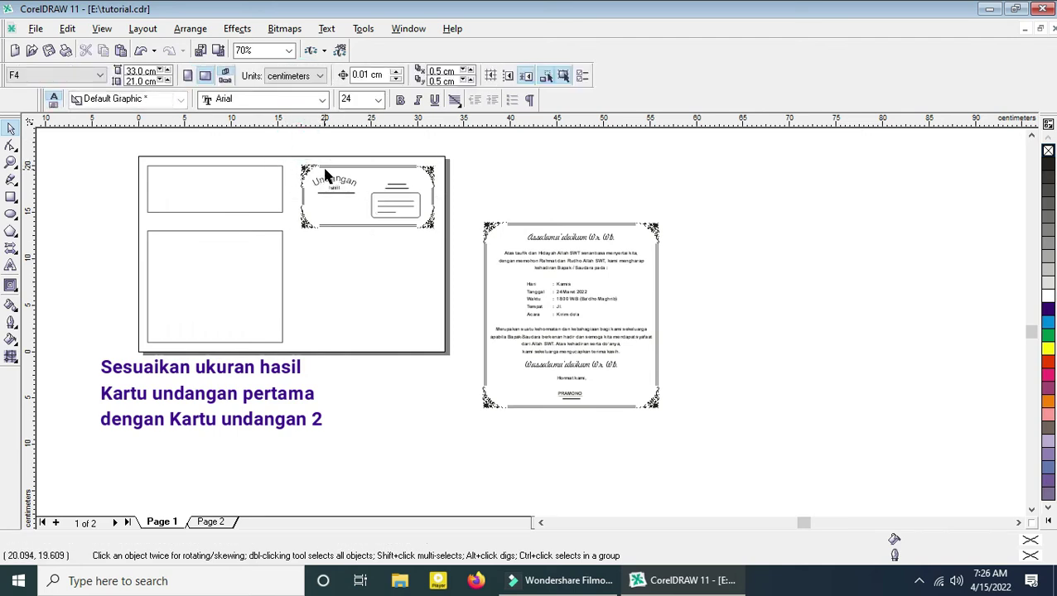
# Step: Check that the ungrouped cover's border, title, date and addressee text can be selected individually
pyautogui.click(318, 164)
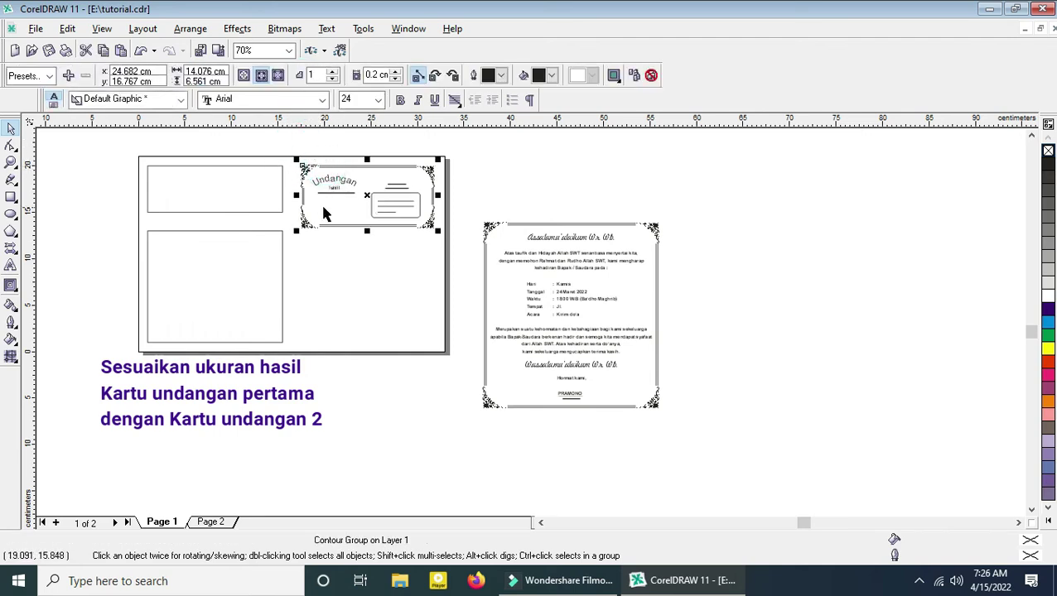
pyautogui.press('z')
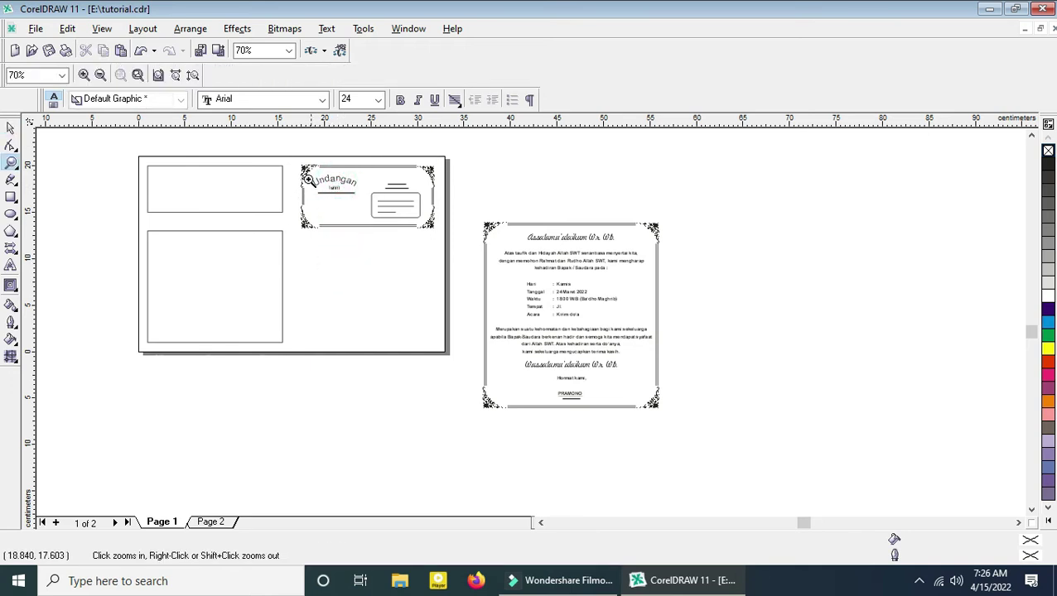
pyautogui.moveTo(136, 146); pyautogui.dragTo(448, 237)
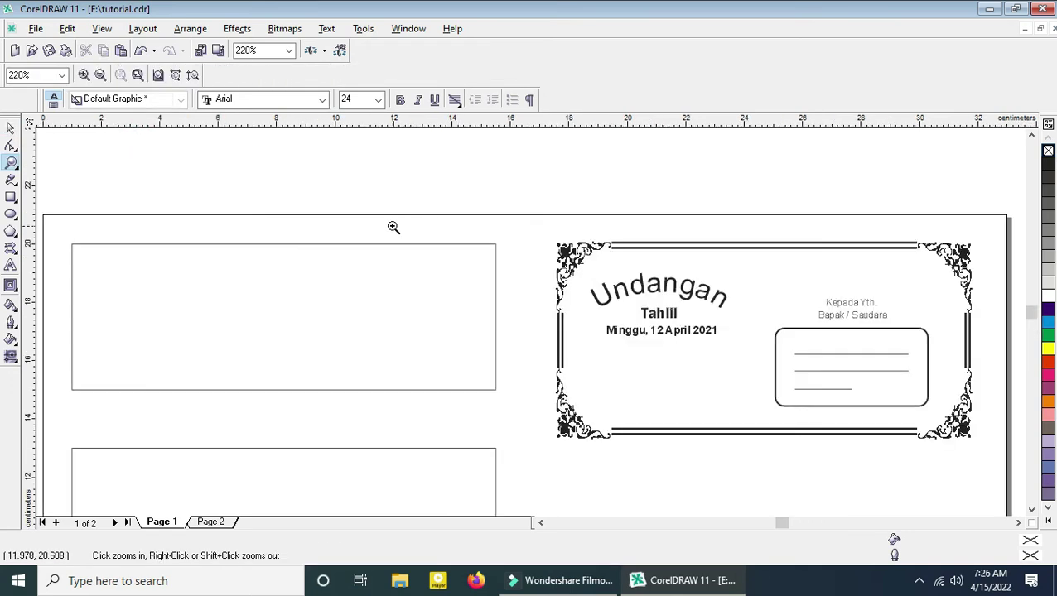
pyautogui.click(11, 128)
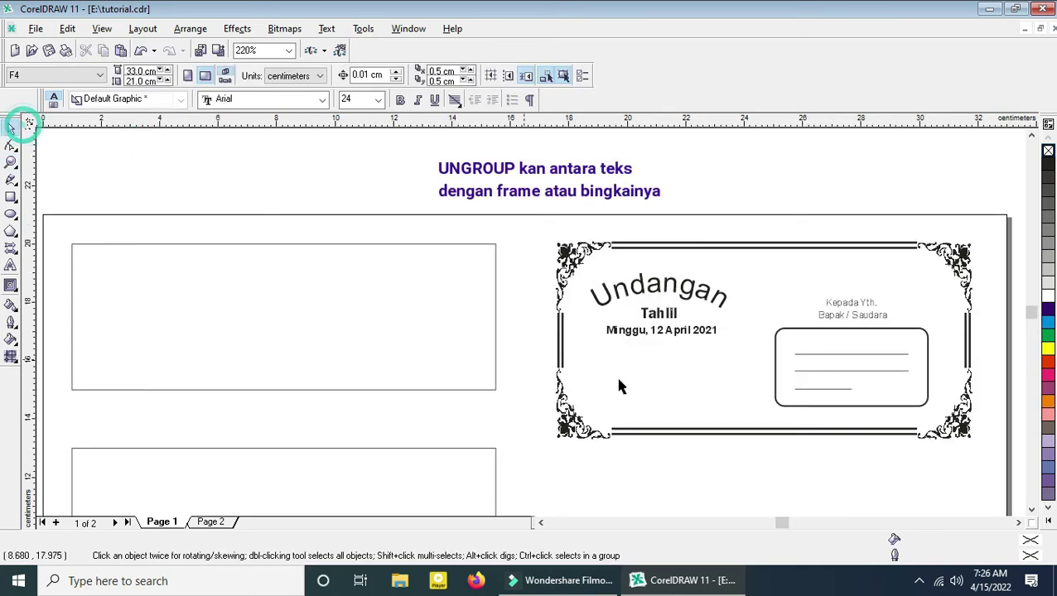
pyautogui.click(651, 315)
pyautogui.click(676, 290)
pyautogui.click(686, 336)
pyautogui.click(687, 332)
pyautogui.click(846, 311)
pyautogui.click(846, 303)
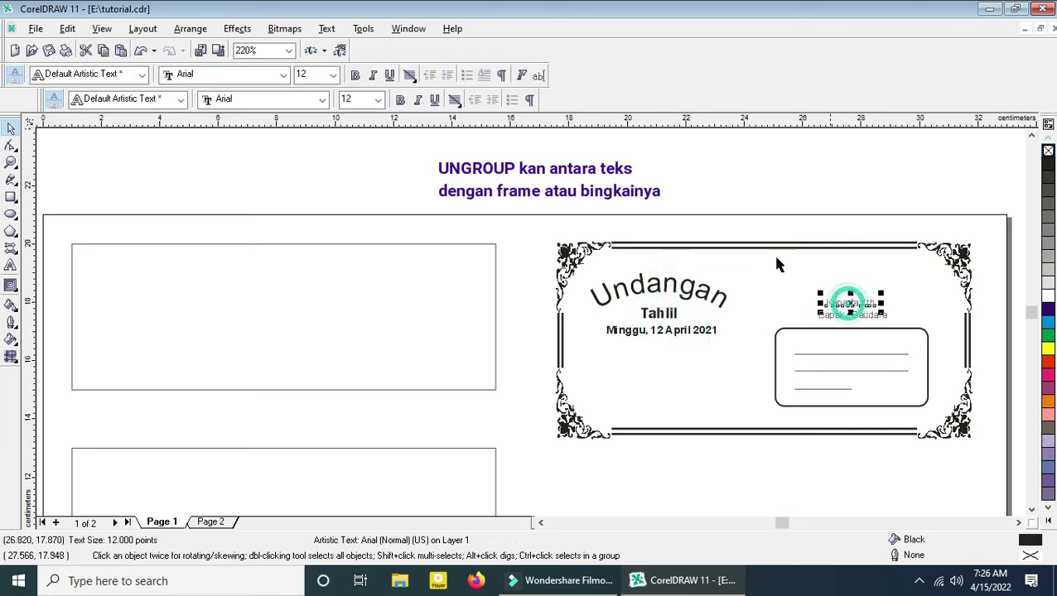
# Step: Group the cover's title, date, addressee text and lined address box, leaving the decorative border out
pyautogui.click(747, 212)
pyautogui.moveTo(580, 200); pyautogui.dragTo(939, 421)
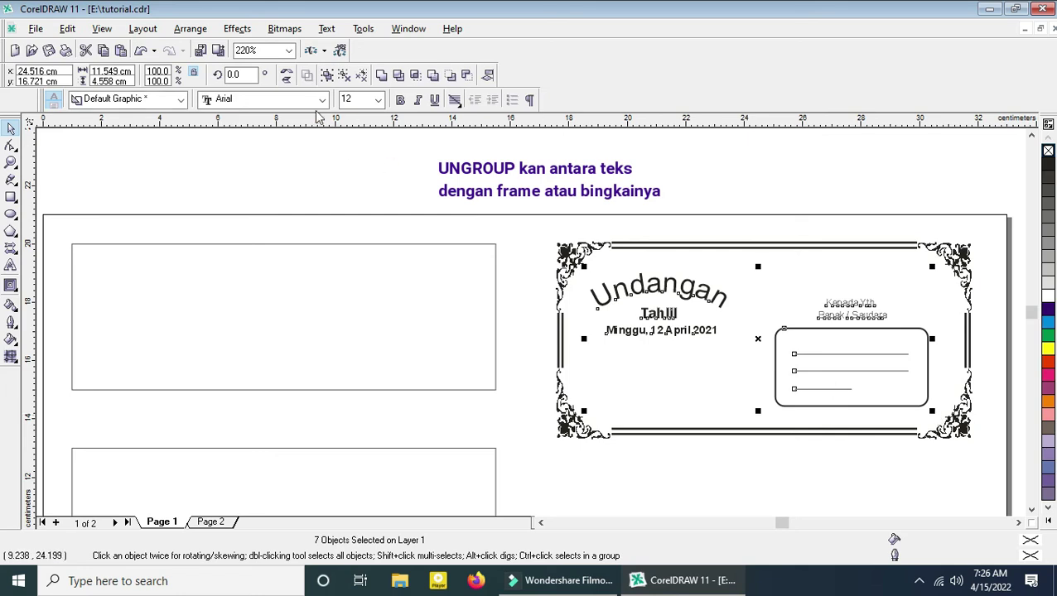
pyautogui.click(327, 75)
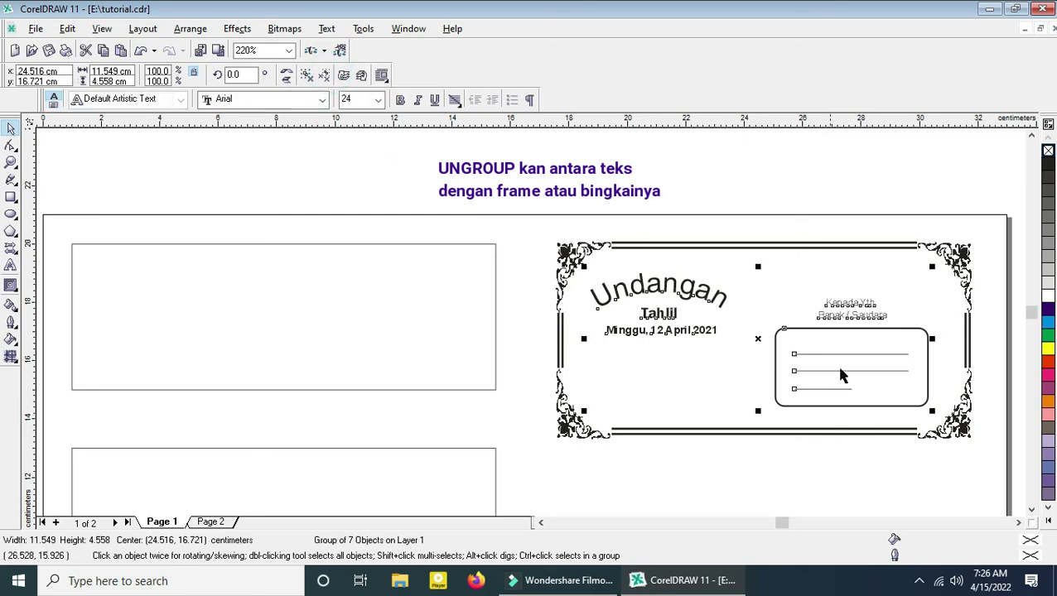
# Step: Move the text group into the upper guide rectangle, scale it to about 10.1 cm wide, and center it on the rectangle
pyautogui.moveTo(758, 339); pyautogui.dragTo(297, 327)
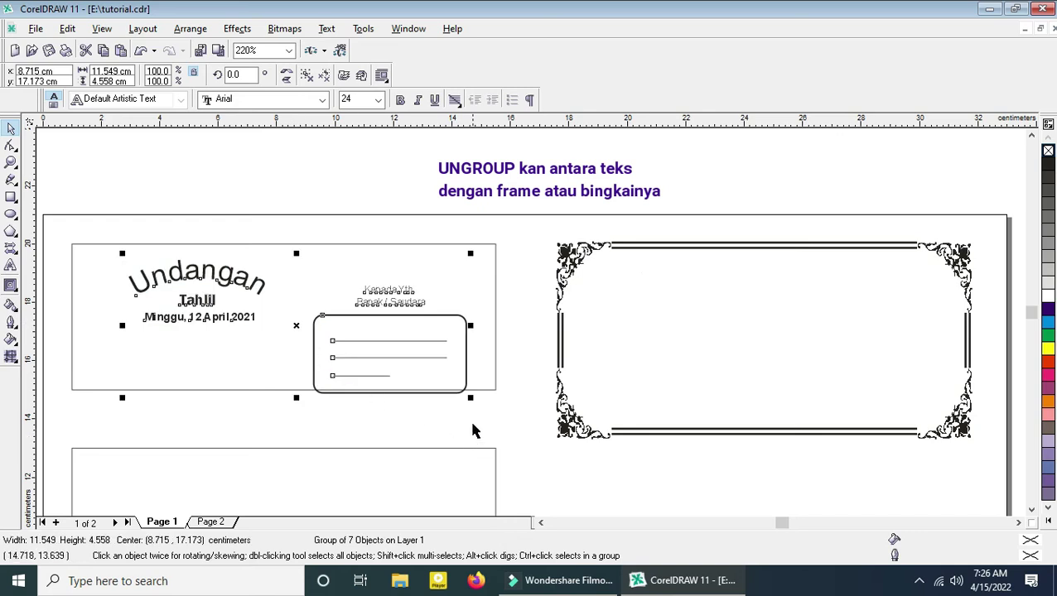
pyautogui.moveTo(471, 400); pyautogui.dragTo(432, 384)
pyautogui.click(455, 309)
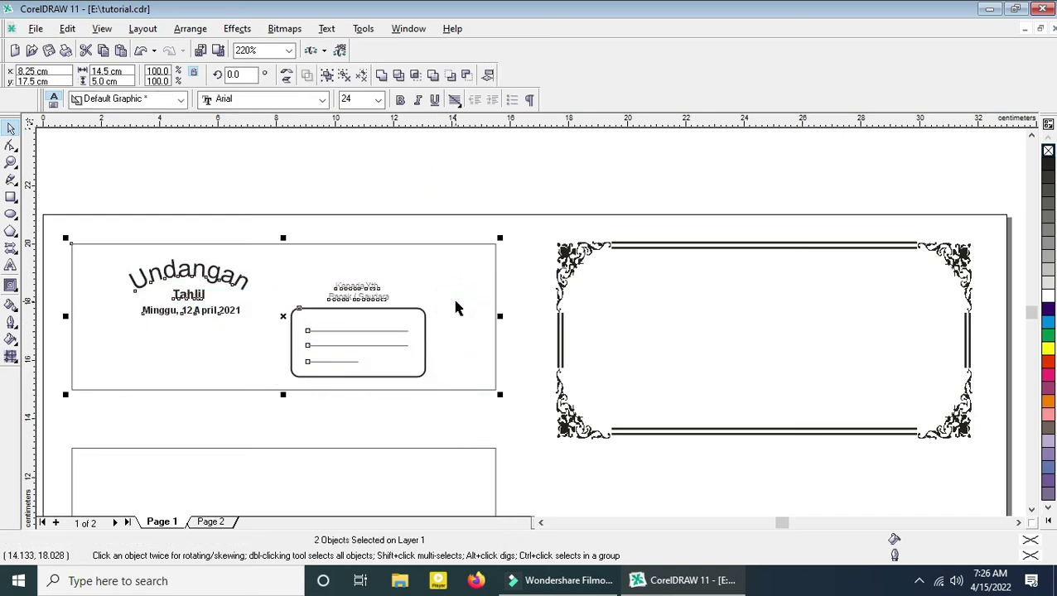
pyautogui.click(433, 224)
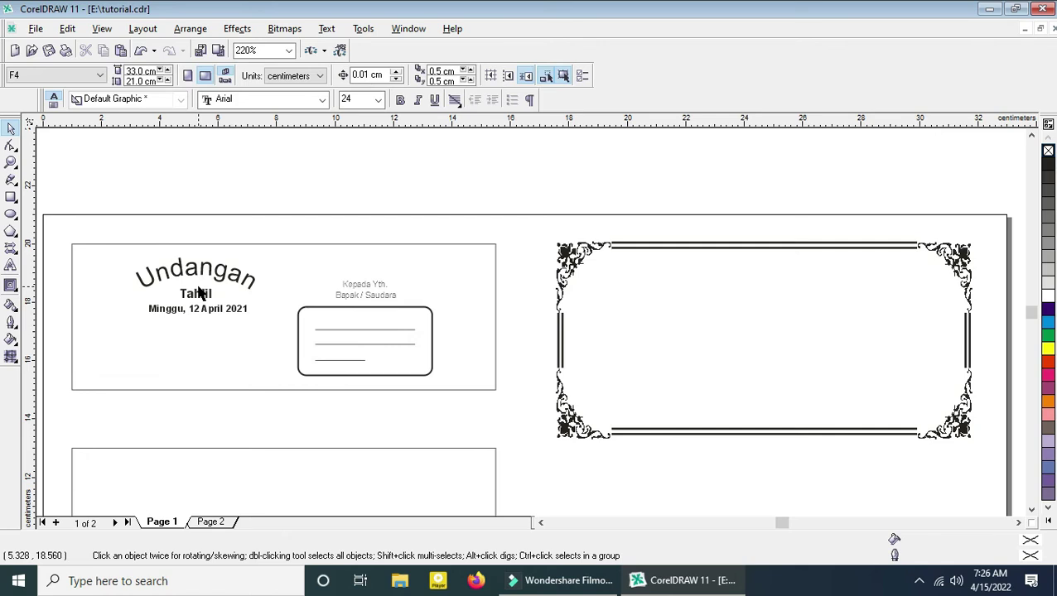
pyautogui.click(375, 298)
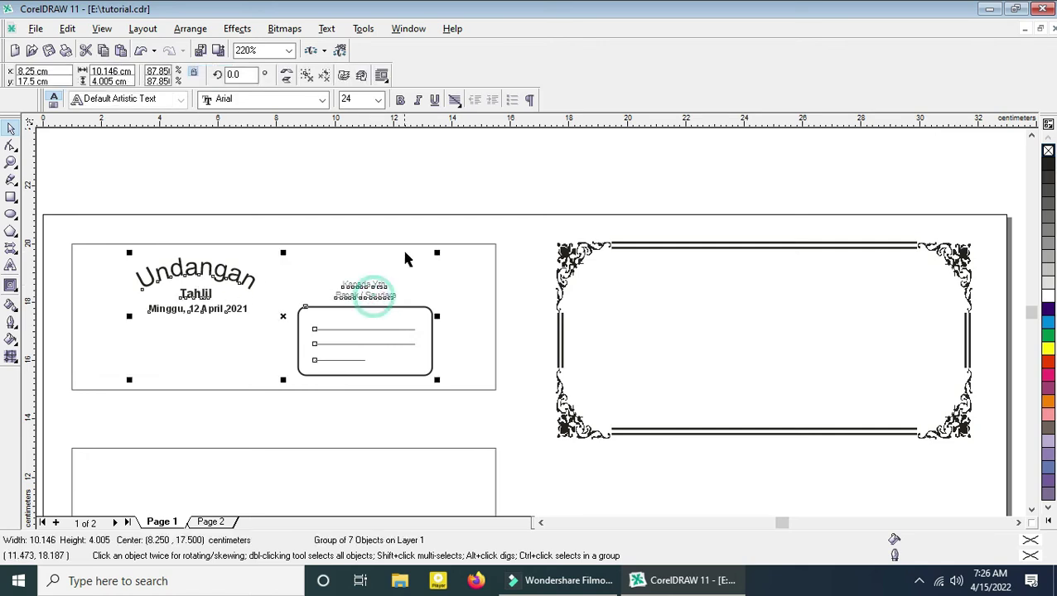
# Step: Examine the decorative frame's double-line border and the upper guide rectangle to compare their sizes
pyautogui.click(684, 242)
pyautogui.click(573, 239)
pyautogui.click(696, 270)
pyautogui.click(689, 245)
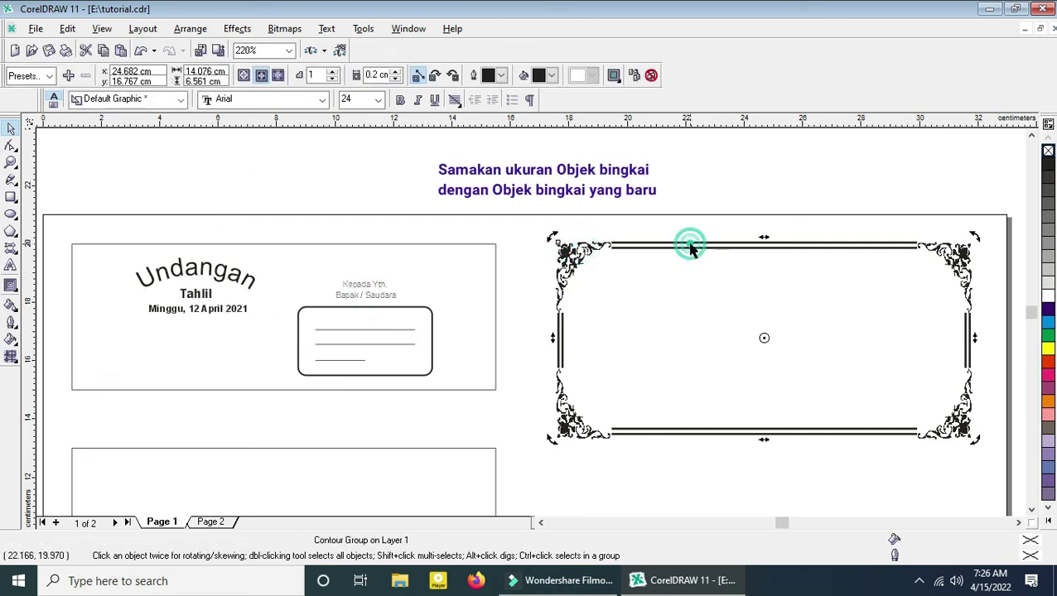
pyautogui.click(586, 248)
pyautogui.click(550, 212)
pyautogui.click(469, 249)
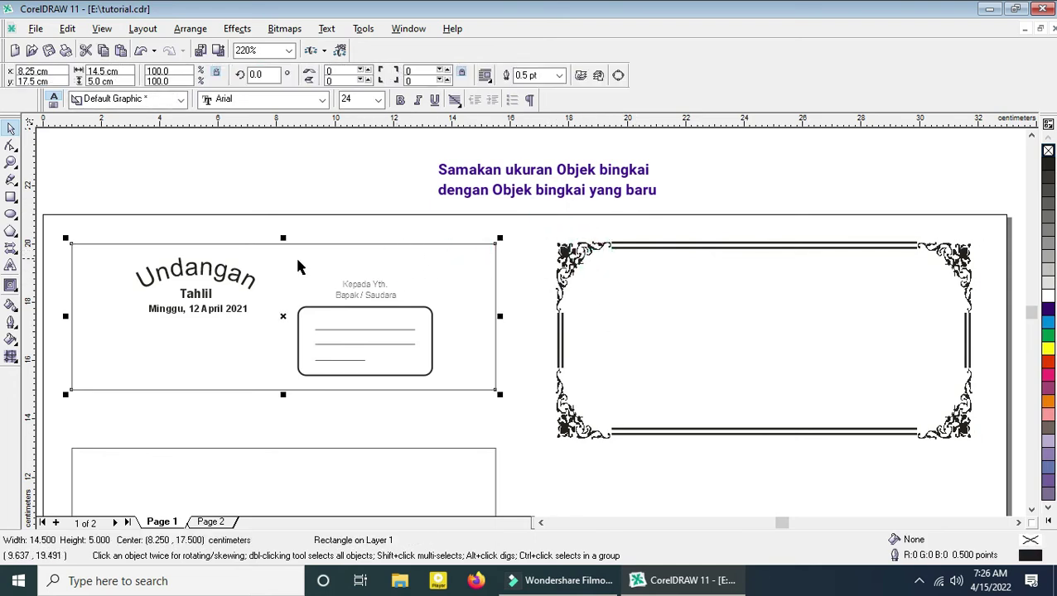
pyautogui.click(11, 284)
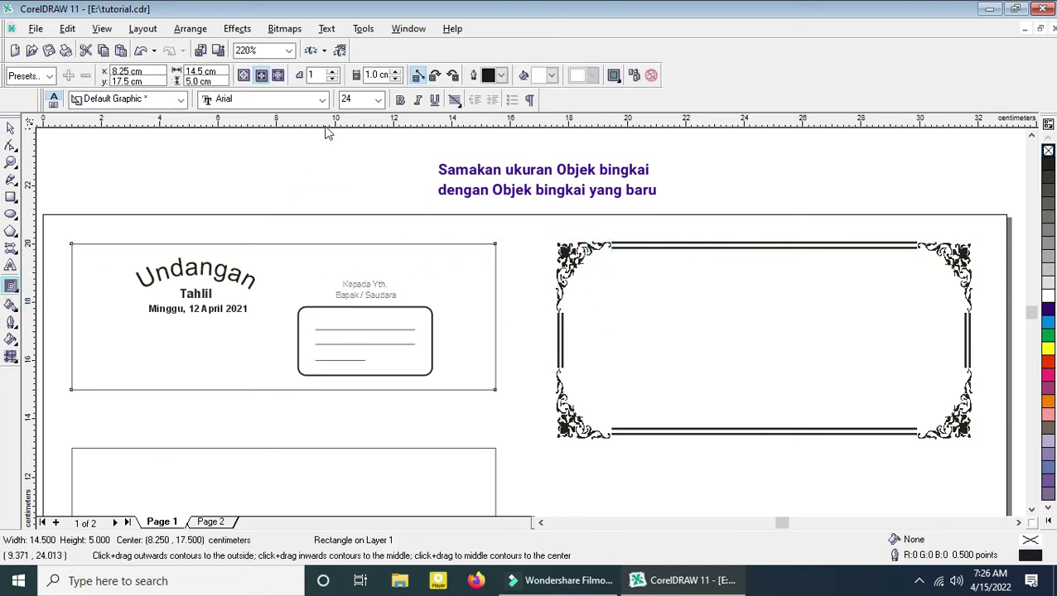
pyautogui.doubleClick(375, 74)
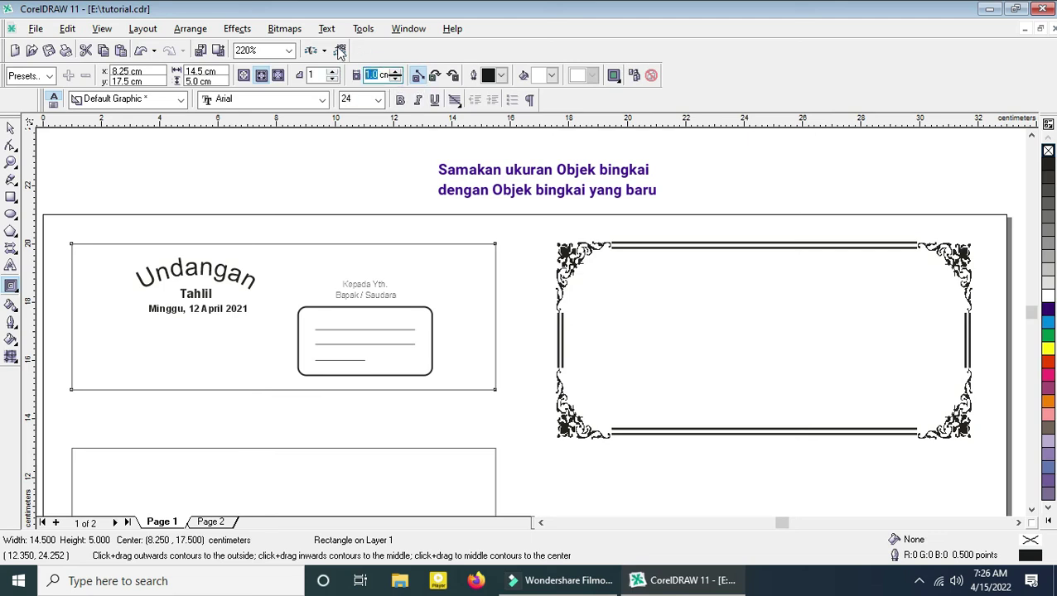
pyautogui.click(11, 128)
# Step: Try to move the double-line border away from its corner ornaments, and undo the move
pyautogui.click(792, 290)
pyautogui.click(604, 184)
pyautogui.click(677, 302)
pyautogui.moveTo(732, 312); pyautogui.dragTo(800, 291)
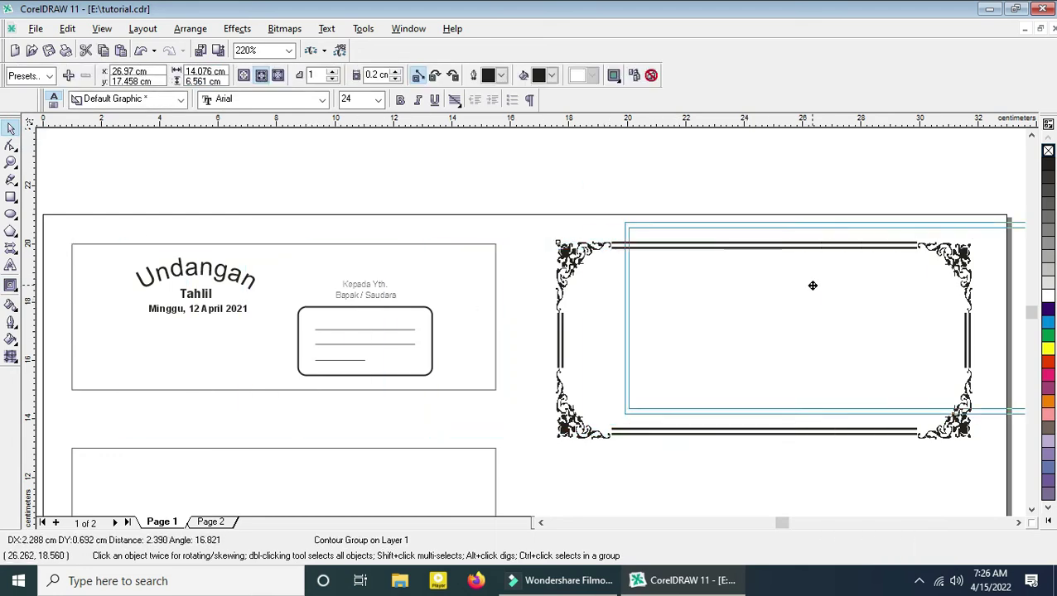
pyautogui.click(491, 280)
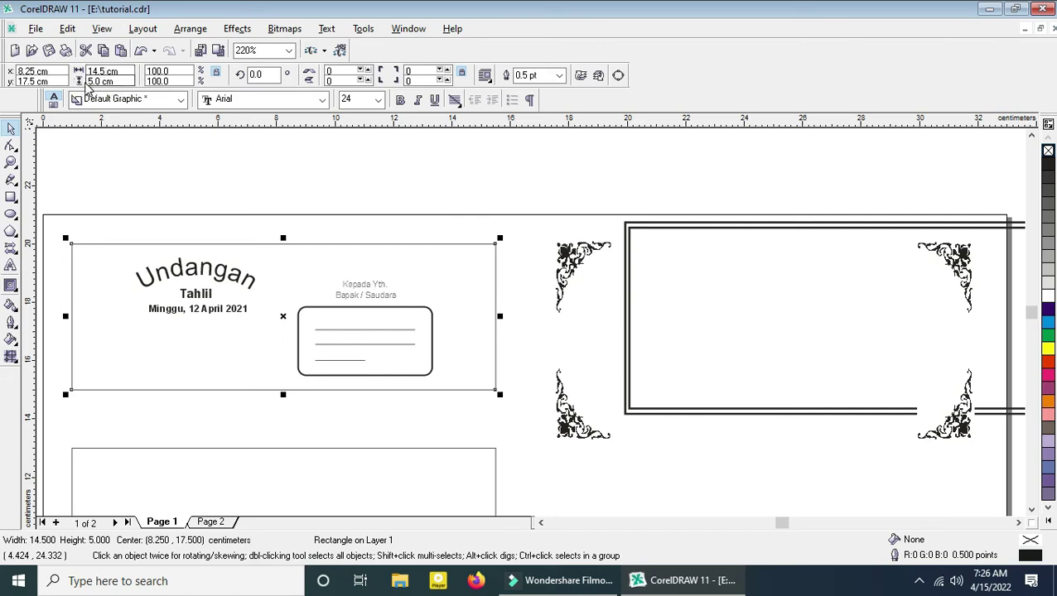
pyautogui.click(518, 181)
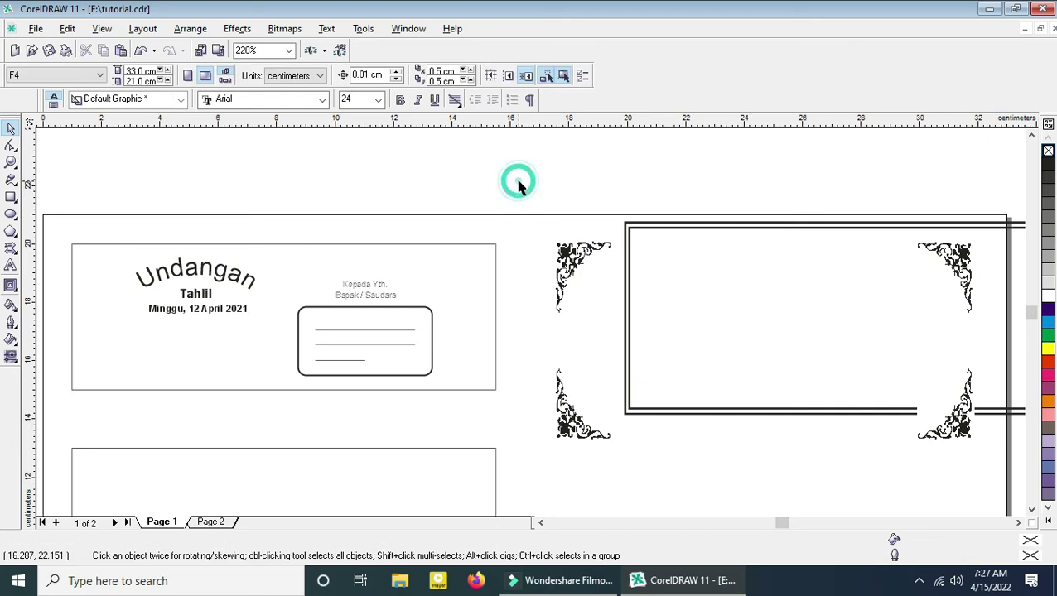
pyautogui.hotkey('ctrl', 'z')
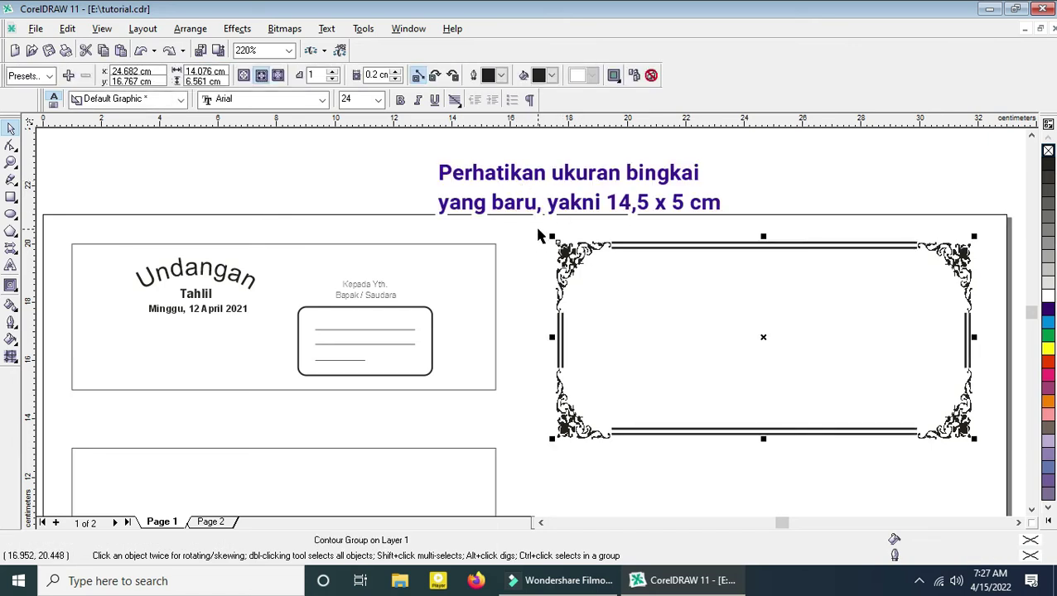
# Step: Group the double-line border with its corner ornaments into a single frame object
pyautogui.moveTo(1000, 454); pyautogui.dragTo(1002, 462)
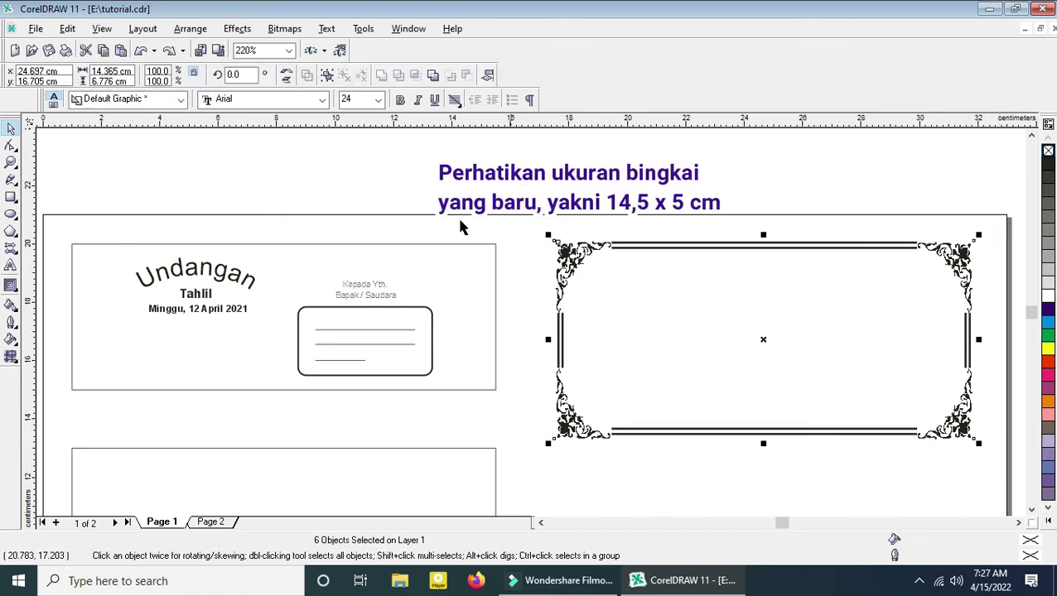
pyautogui.click(327, 76)
pyautogui.click(409, 177)
pyautogui.click(567, 274)
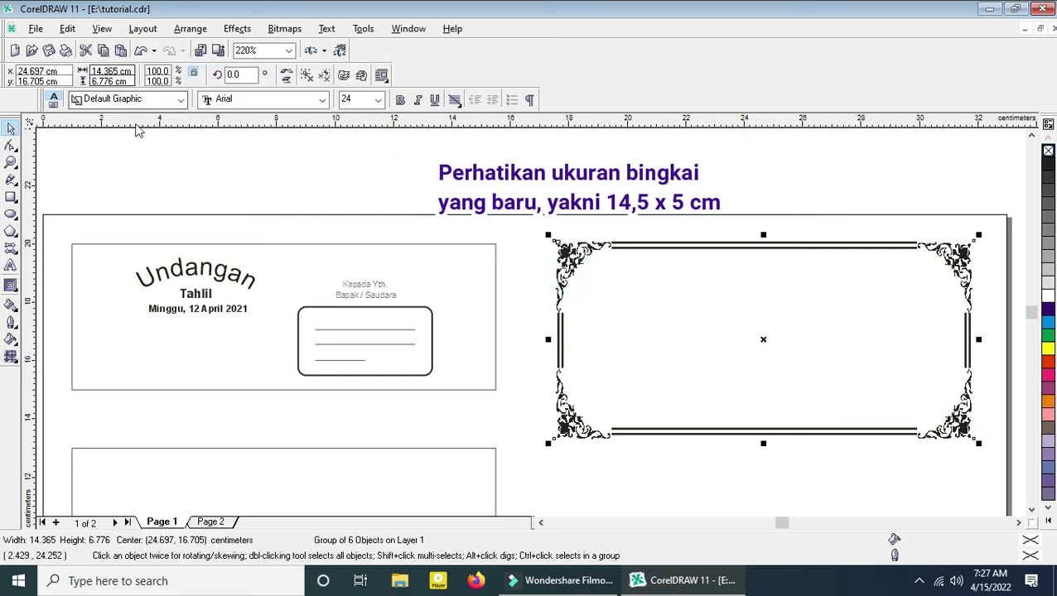
# Step: Set the decorative frame's width to 14.5 cm to match the upper guide rectangle
pyautogui.click(152, 149)
pyautogui.click(117, 247)
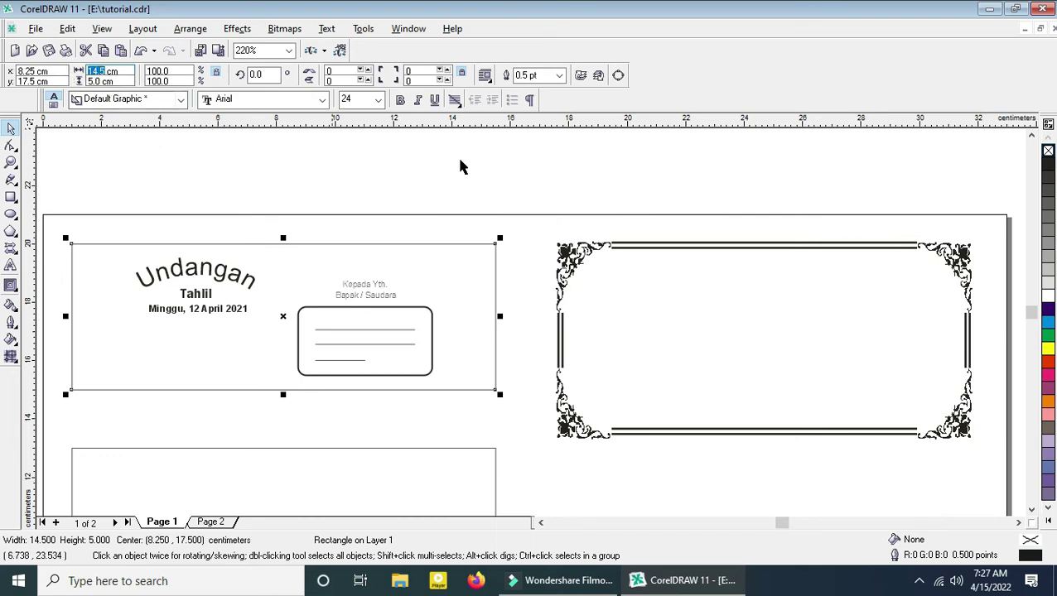
pyautogui.click(580, 253)
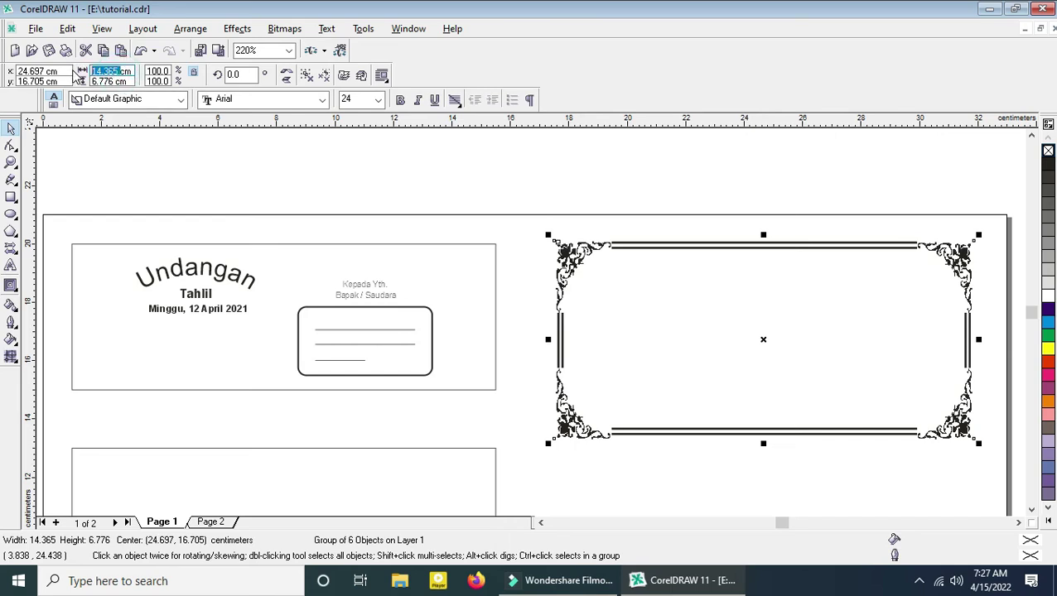
pyautogui.write('14.5cm')
pyautogui.press('Return')
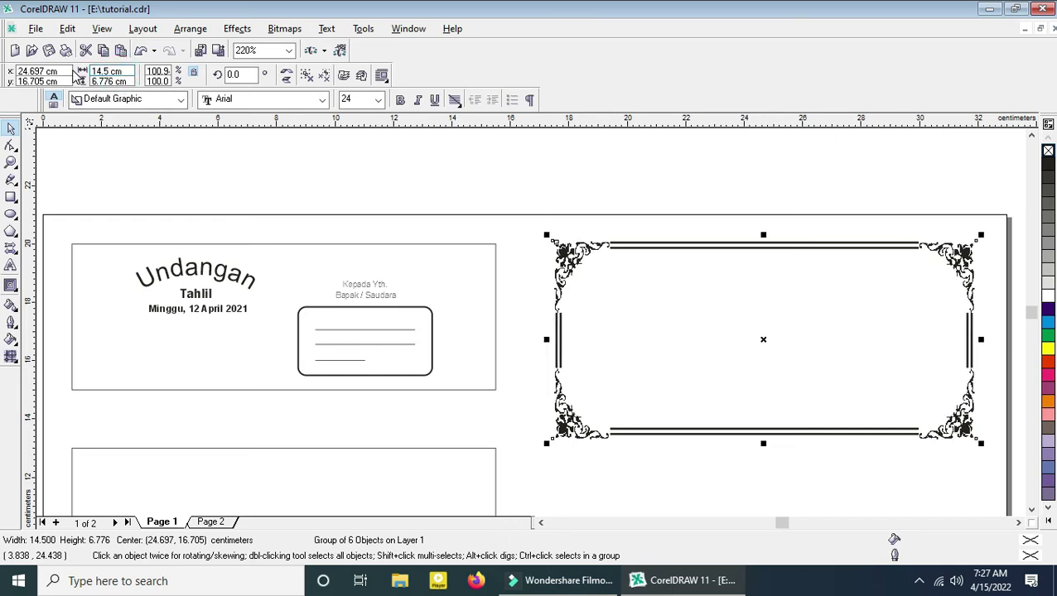
# Step: Set the decorative frame's height to 5 cm to match the upper guide rectangle
pyautogui.click(323, 243)
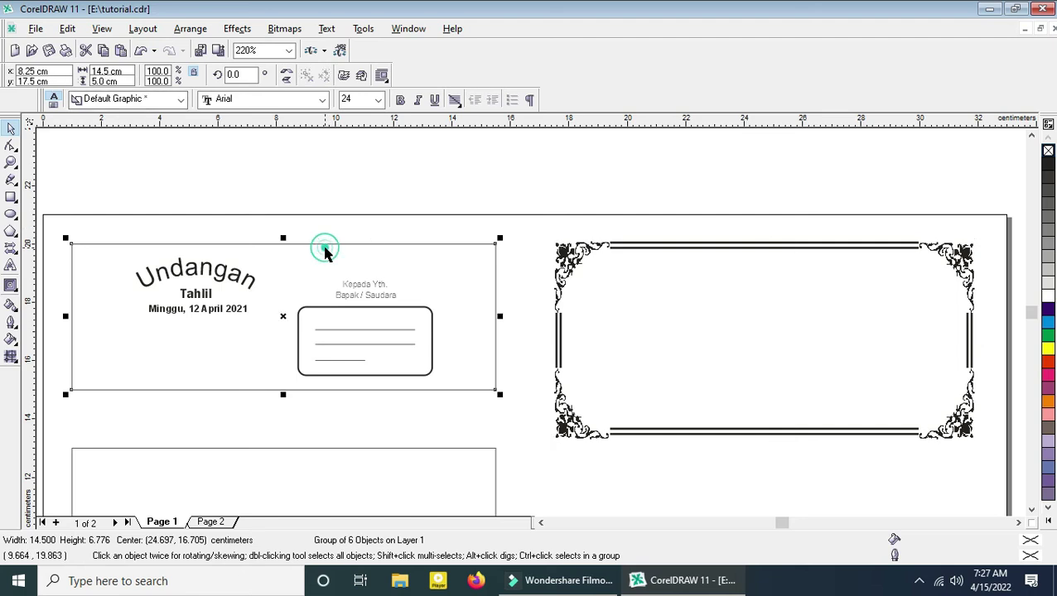
pyautogui.doubleClick(103, 82)
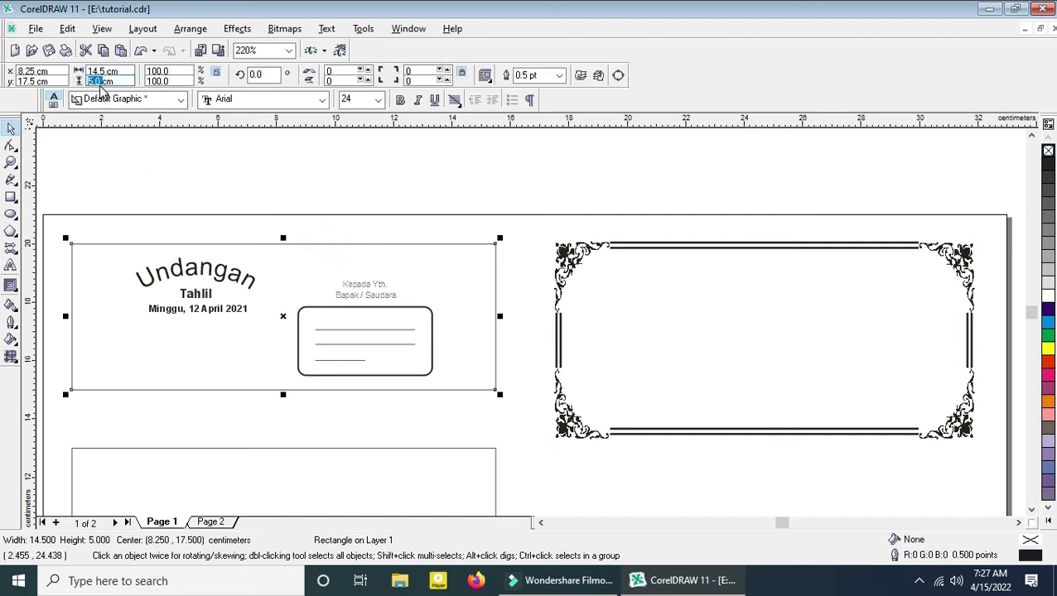
pyautogui.click(641, 253)
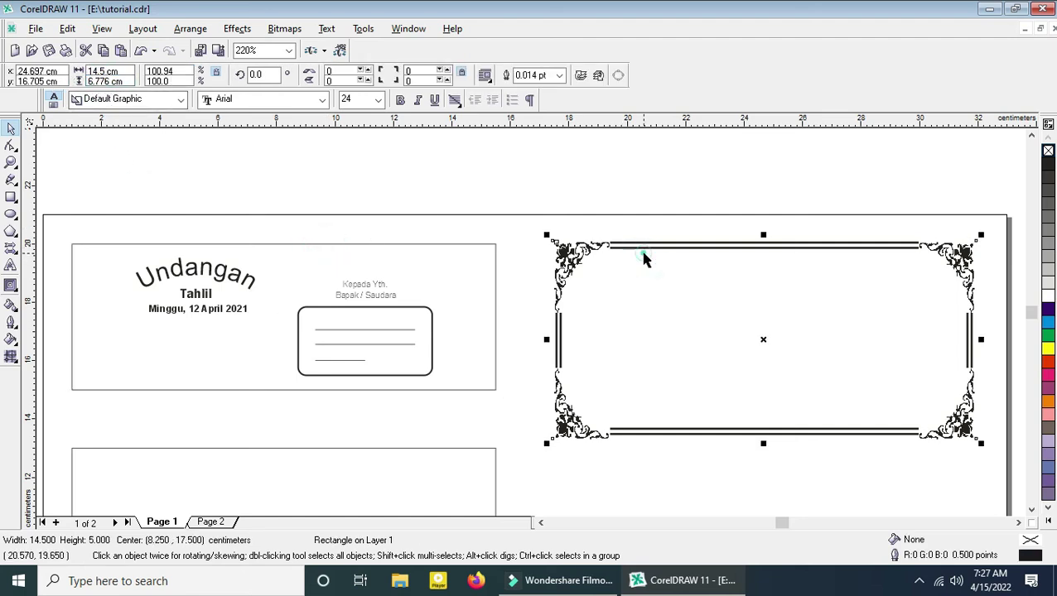
pyautogui.doubleClick(110, 81)
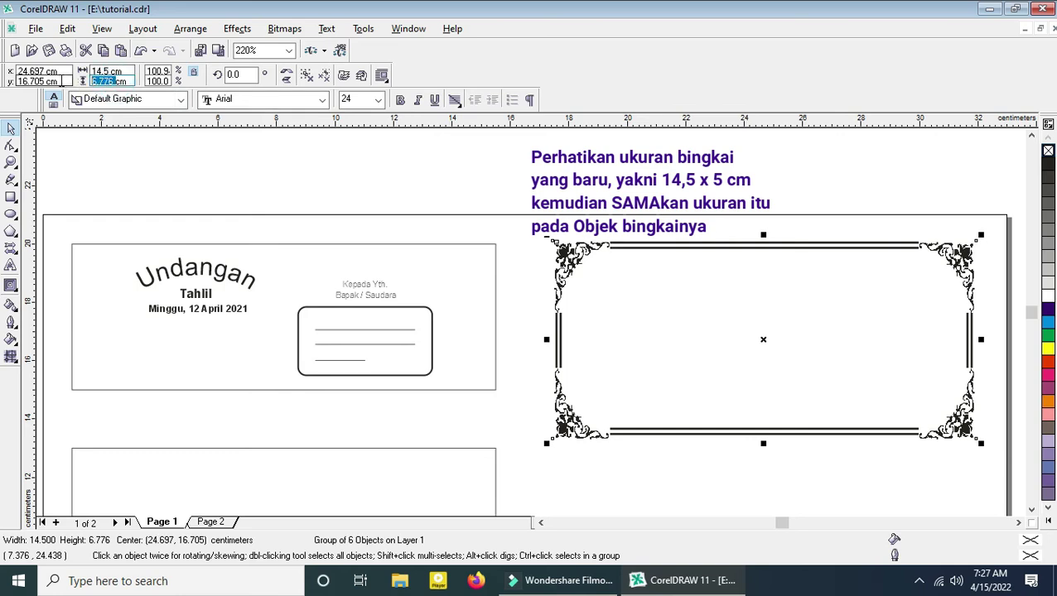
pyautogui.write('5cm')
pyautogui.press('Return')
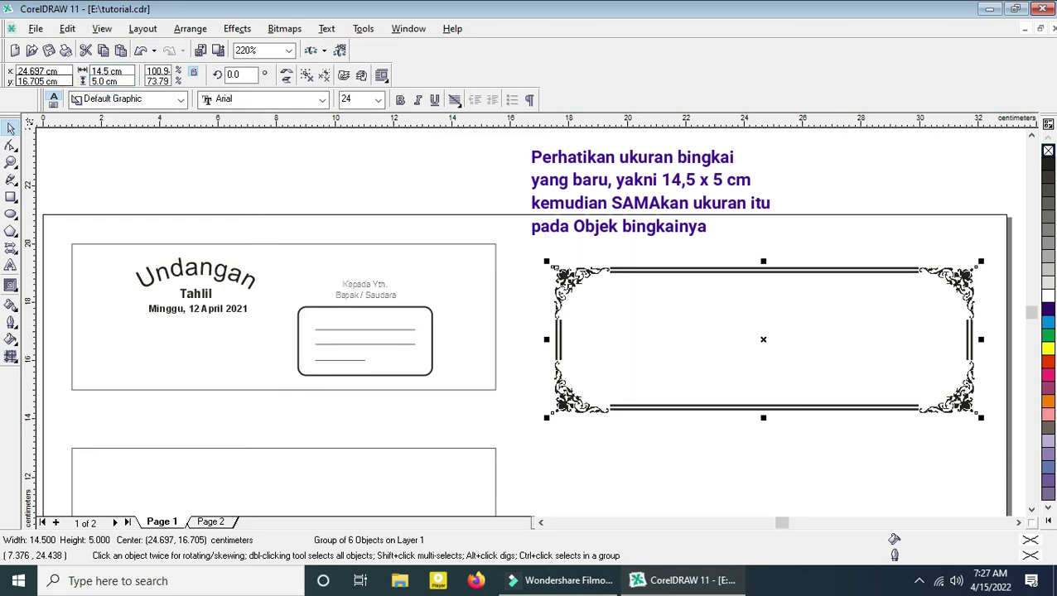
# Step: Center the decorative frame horizontally and vertically on the upper guide rectangle
pyautogui.keyDown('shift'); pyautogui.click(316, 244); pyautogui.keyUp('shift')
pyautogui.press('e')
pyautogui.press('c')
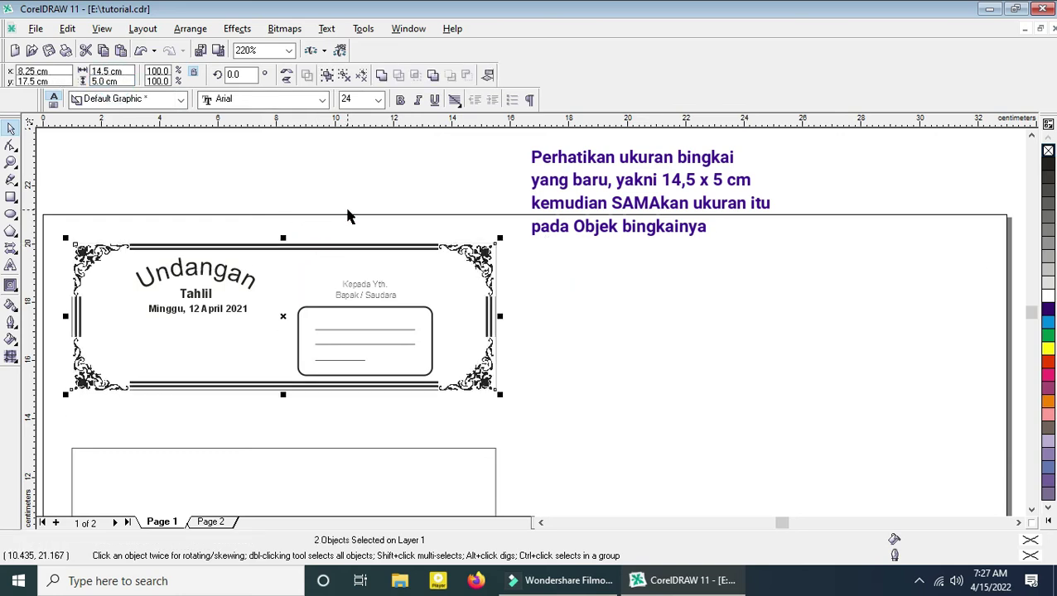
pyautogui.click(358, 208)
# Step: Ungroup the second invitation section and group all its text, from the greeting down to the signature lines, into one object
pyautogui.press('F3')
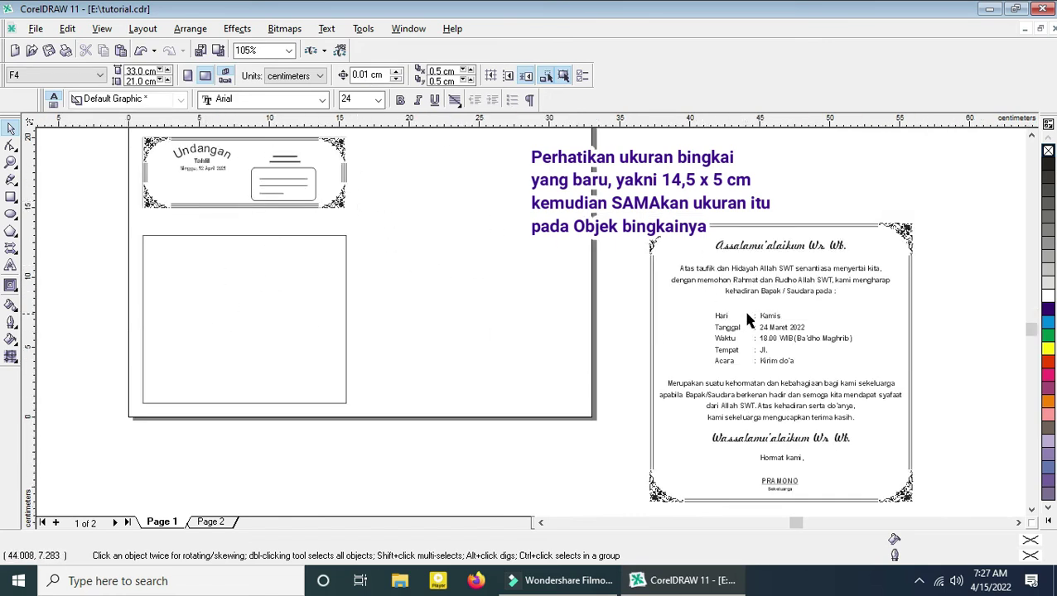
pyautogui.click(752, 282)
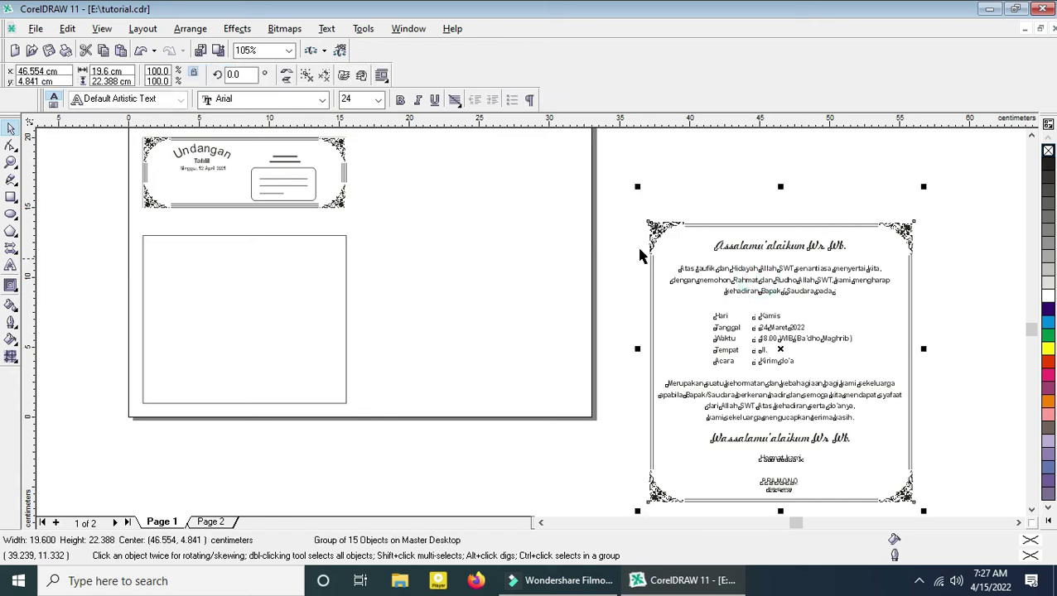
pyautogui.click(304, 81)
pyautogui.click(472, 222)
pyautogui.moveTo(668, 190); pyautogui.dragTo(834, 454)
pyautogui.moveTo(654, 197); pyautogui.dragTo(907, 447)
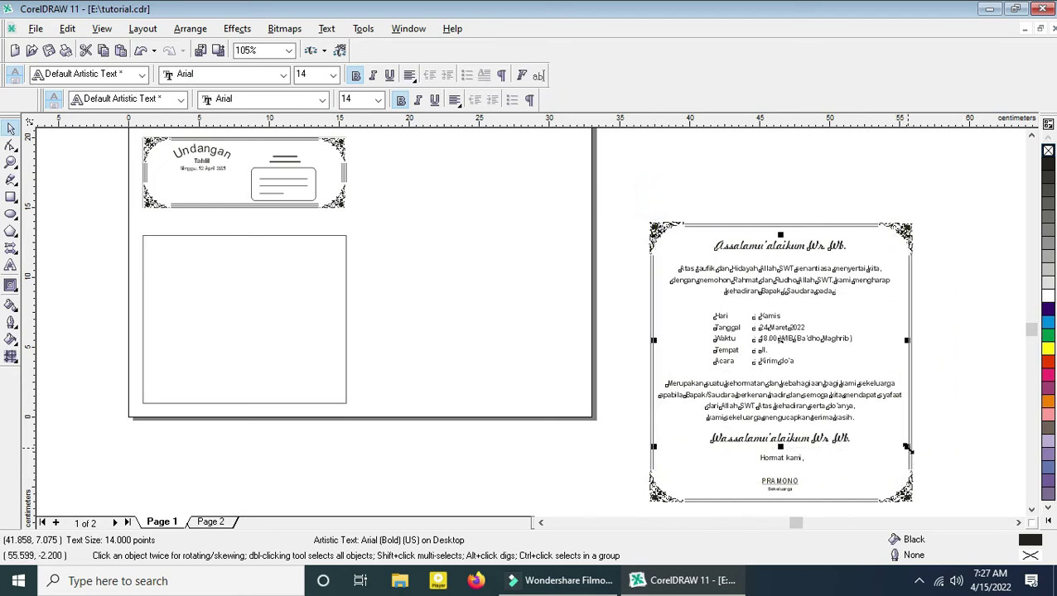
pyautogui.keyDown('shift'); pyautogui.click(788, 461); pyautogui.keyUp('shift')
pyautogui.keyDown('shift'); pyautogui.click(788, 482); pyautogui.keyUp('shift')
pyautogui.keyDown('shift'); pyautogui.click(788, 492); pyautogui.keyUp('shift')
pyautogui.hotkey('ctrl', 'g')
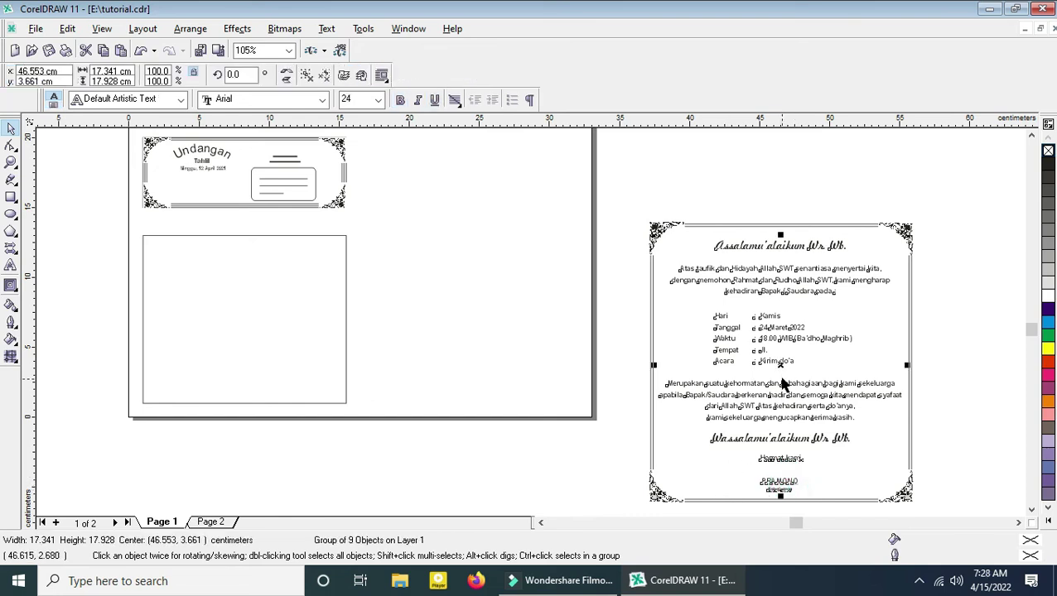
# Step: Scale the body text group down to about 10.6 cm wide and place it inside the lower guide rectangle
pyautogui.moveTo(779, 364); pyautogui.dragTo(488, 282)
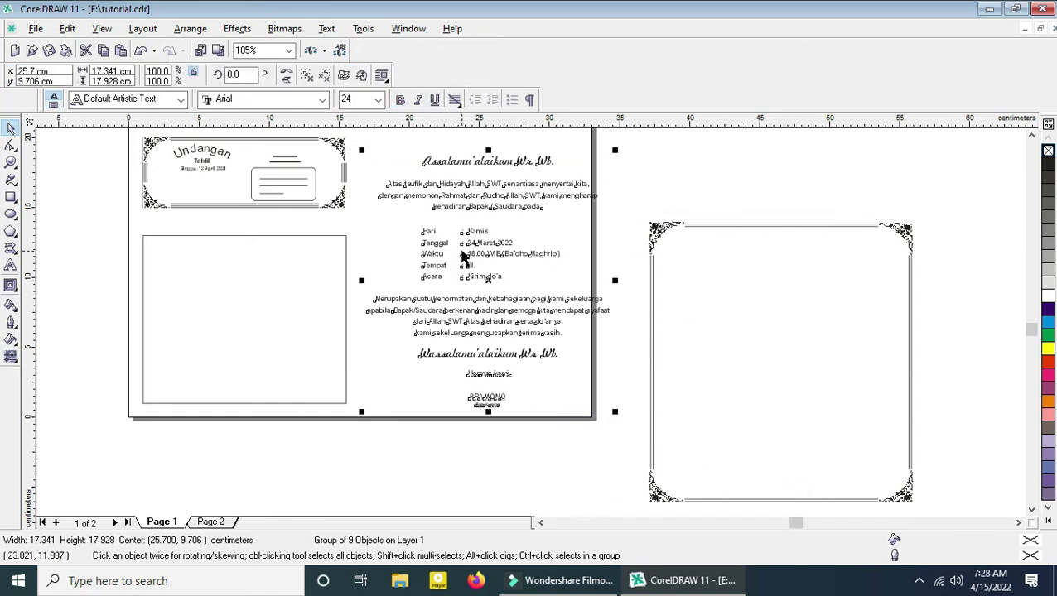
pyautogui.hotkey('ctrl', 'z')
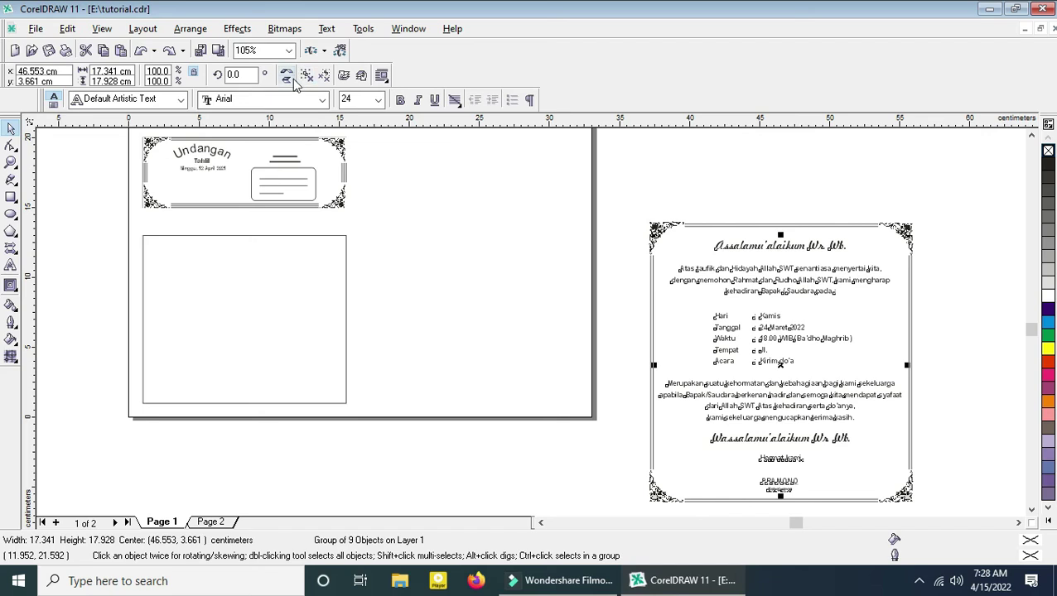
pyautogui.moveTo(775, 365); pyautogui.dragTo(506, 301)
pyautogui.moveTo(641, 435); pyautogui.dragTo(533, 325)
pyautogui.moveTo(462, 251); pyautogui.dragTo(242, 318)
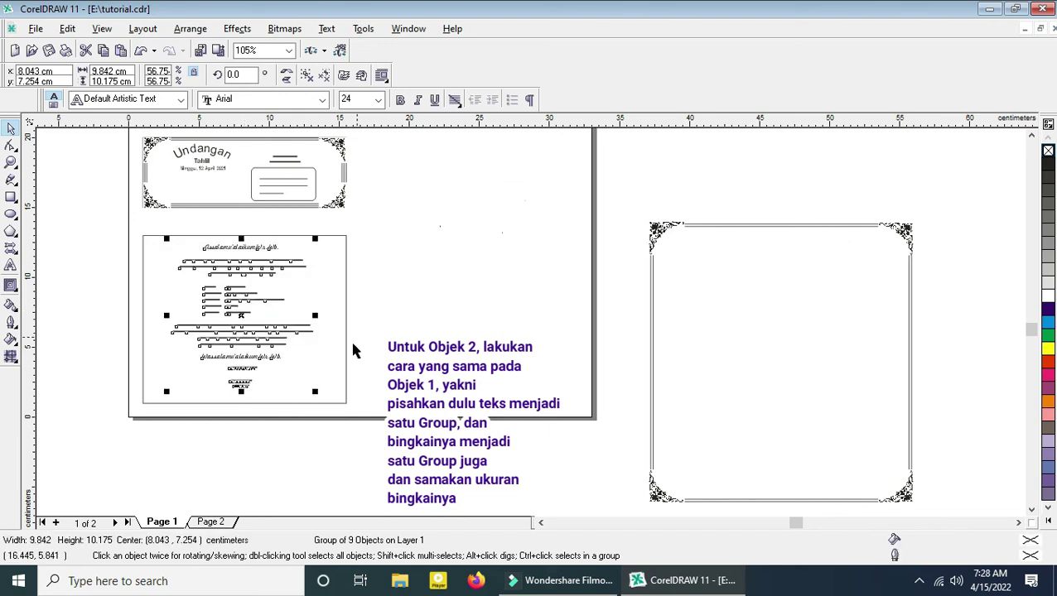
pyautogui.moveTo(318, 391); pyautogui.dragTo(326, 403)
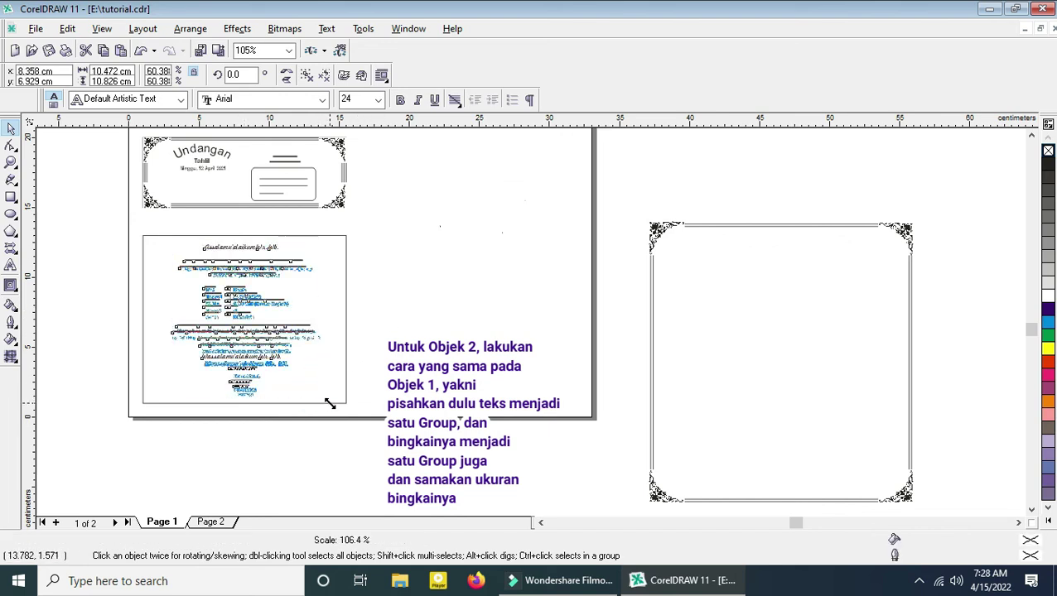
# Step: Center the body text group horizontally and vertically on the lower guide rectangle
pyautogui.keyDown('shift'); pyautogui.click(340, 297); pyautogui.keyUp('shift')
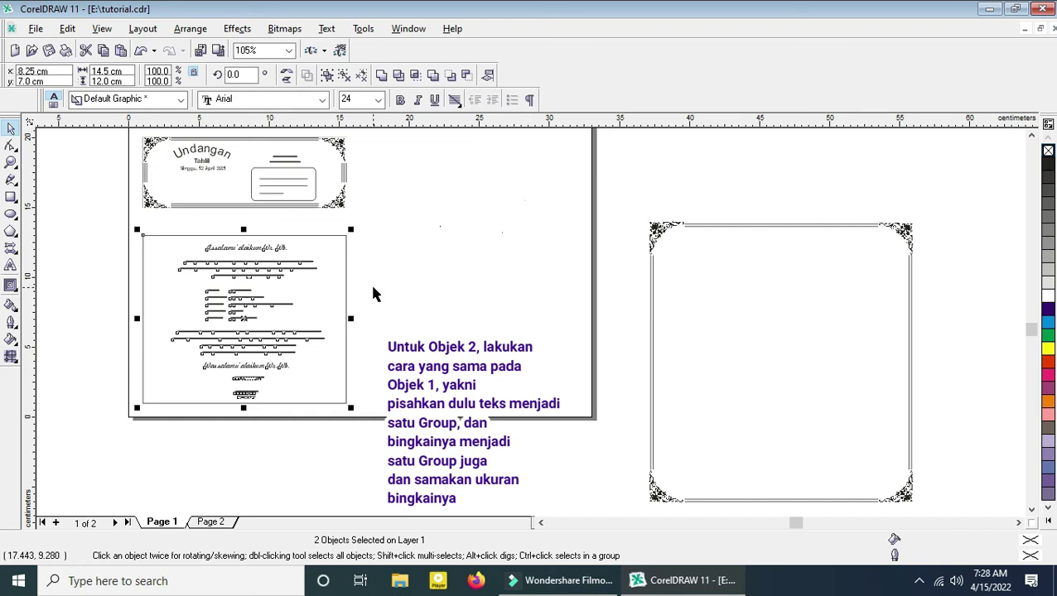
pyautogui.click(413, 286)
pyautogui.press('z')
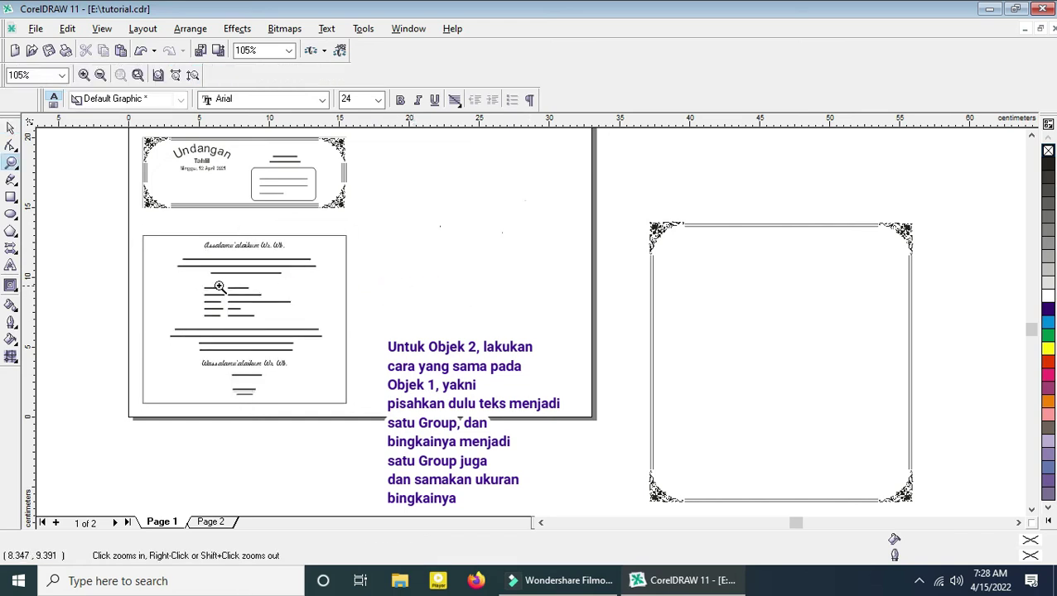
pyautogui.moveTo(135, 237); pyautogui.dragTo(362, 409)
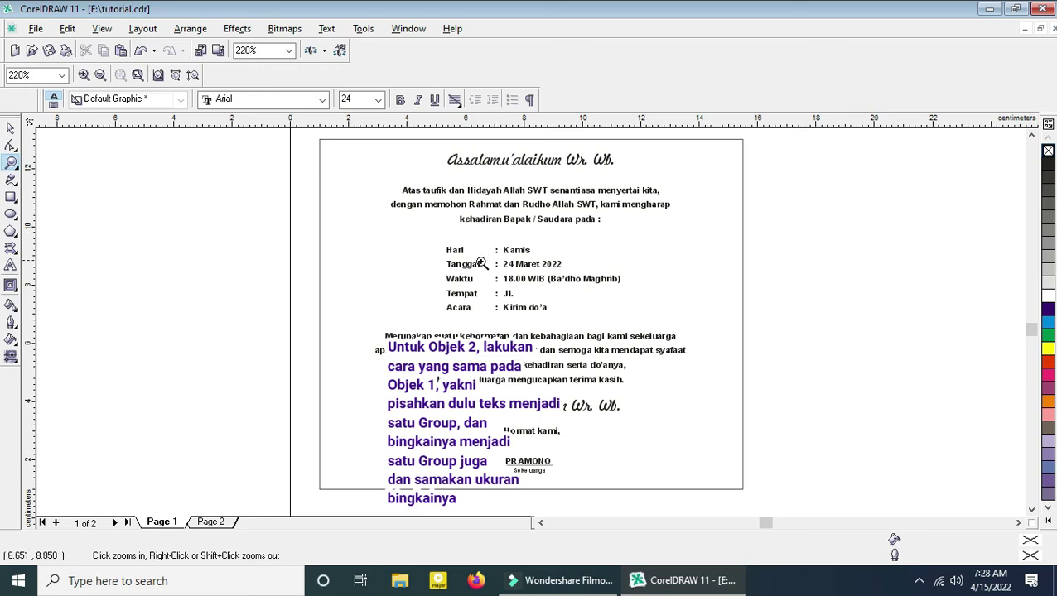
pyautogui.rightClick(481, 262)
pyautogui.click(10, 128)
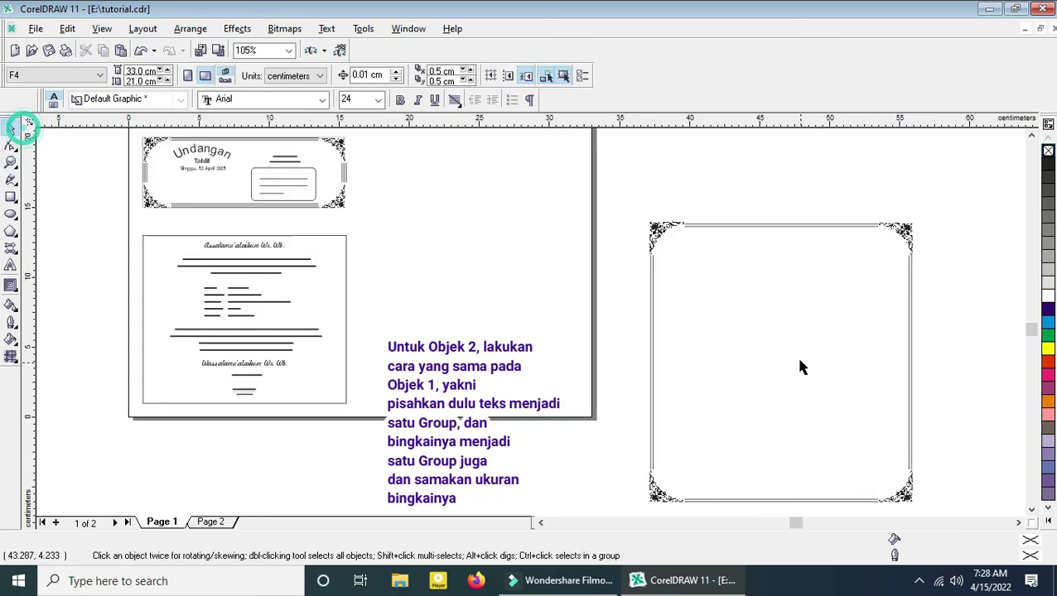
# Step: Group the second section's border and corner ornaments, scale the frame to about 11.5 x 12.1 cm, and place it beside the lower rectangle
pyautogui.moveTo(633, 186); pyautogui.dragTo(951, 479)
pyautogui.hotkey('ctrl', 'g')
pyautogui.moveTo(787, 282); pyautogui.dragTo(598, 289)
pyautogui.moveTo(737, 448); pyautogui.dragTo(625, 321)
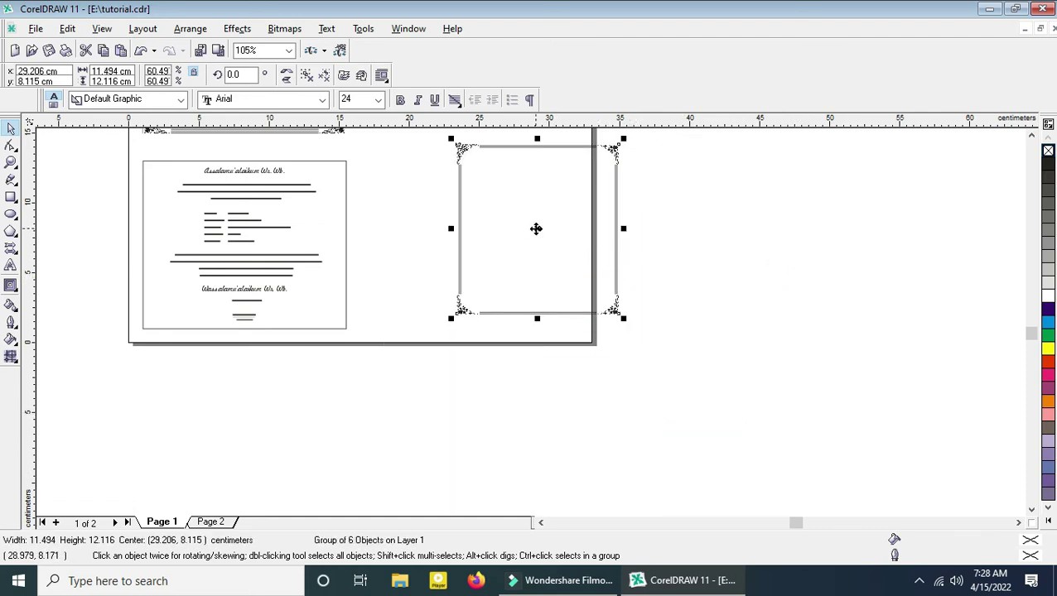
pyautogui.moveTo(536, 229); pyautogui.dragTo(469, 262)
# Step: Set the second decorative frame's width to 14.5 cm to match the lower guide rectangle
pyautogui.click(329, 201)
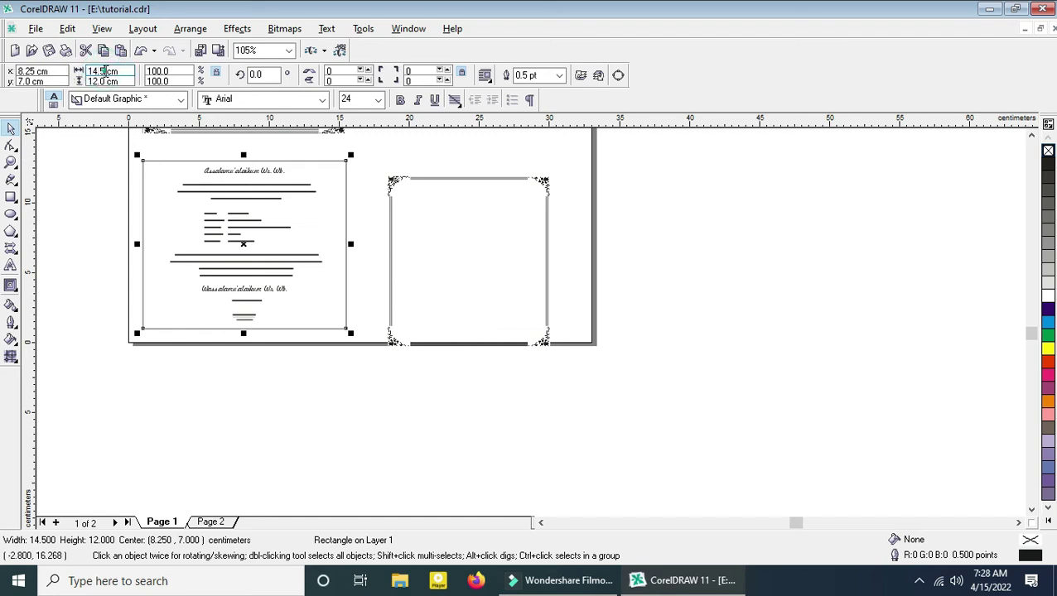
pyautogui.click(454, 179)
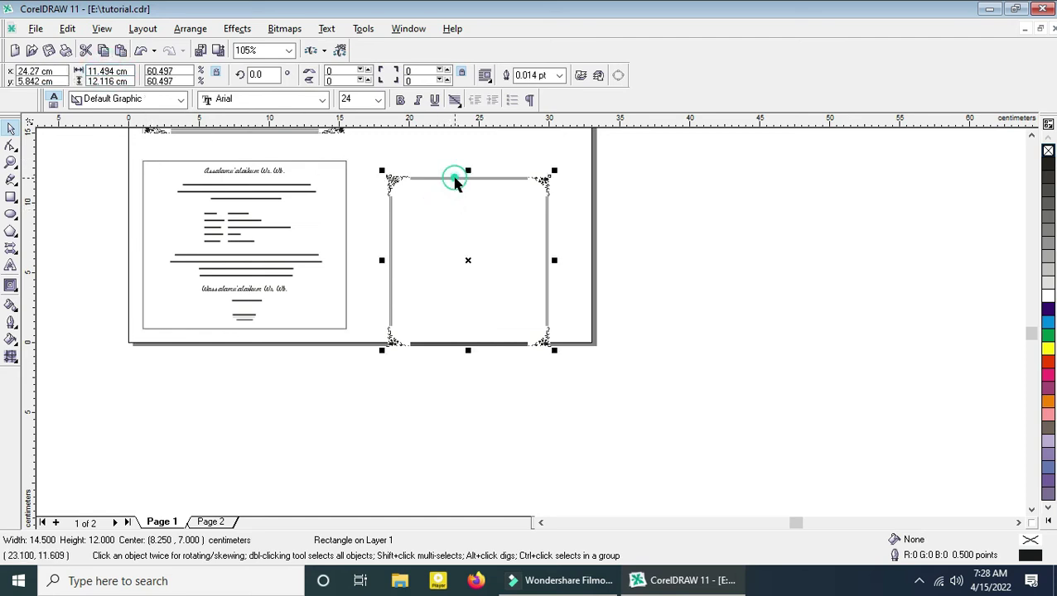
pyautogui.doubleClick(114, 71)
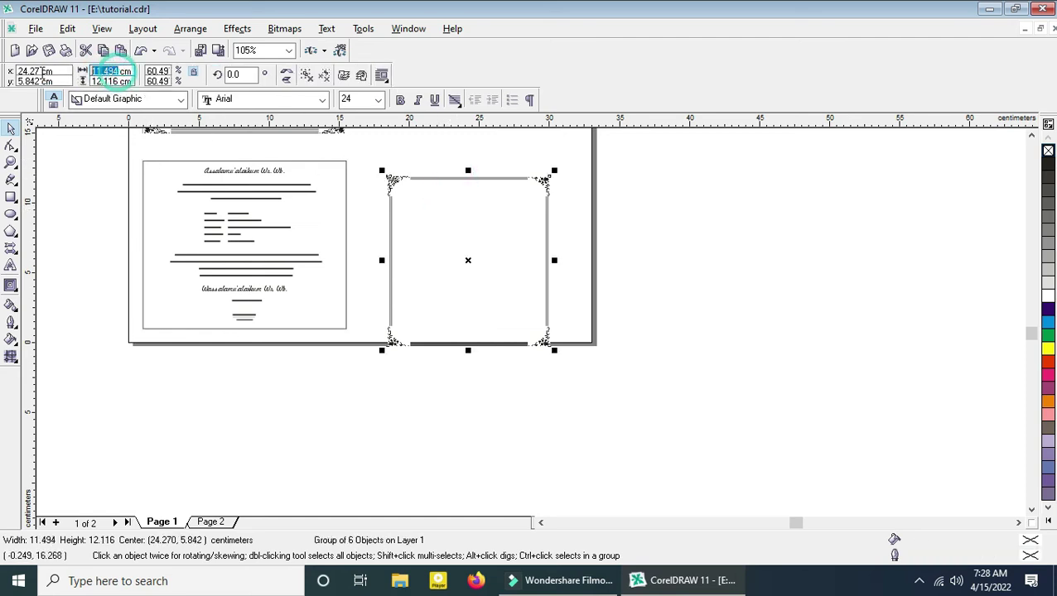
pyautogui.write('1')
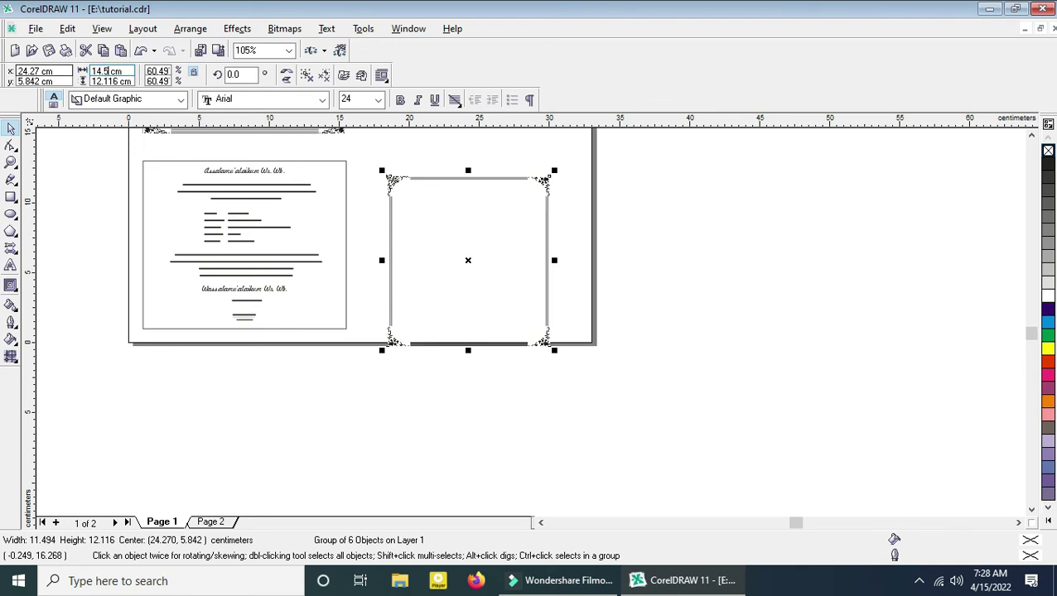
pyautogui.press('Return')
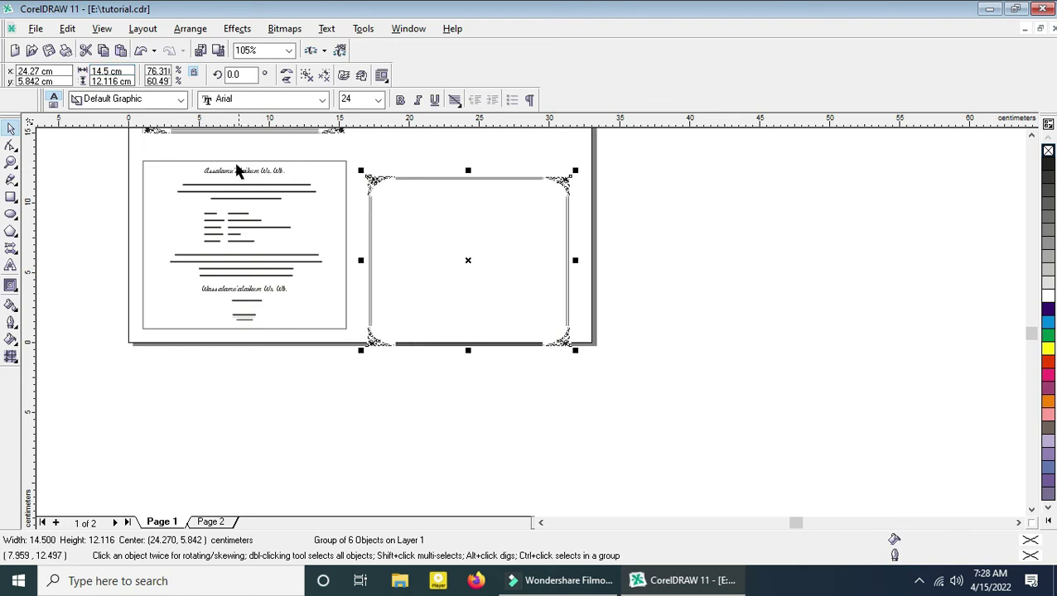
# Step: Set the second decorative frame's height to 12 cm to match the lower guide rectangle
pyautogui.click(183, 162)
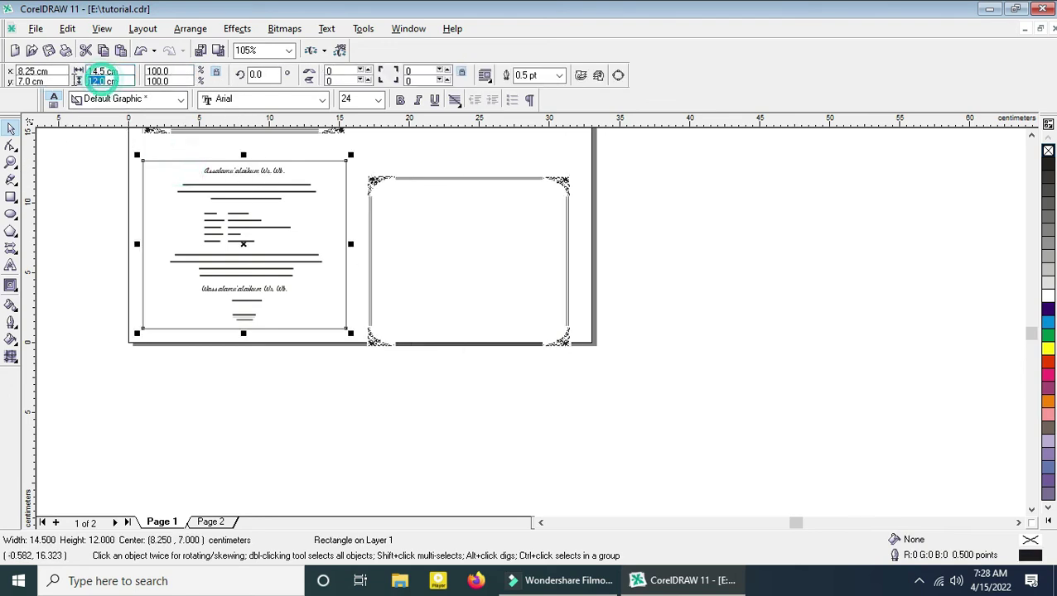
pyautogui.doubleClick(103, 81)
pyautogui.click(425, 207)
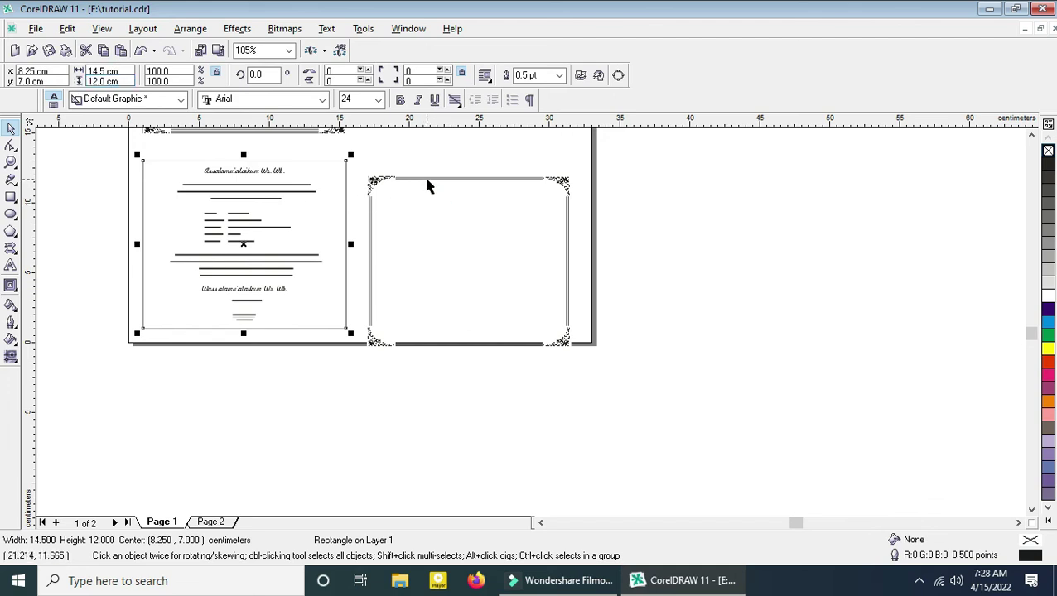
pyautogui.click(427, 177)
pyautogui.doubleClick(107, 81)
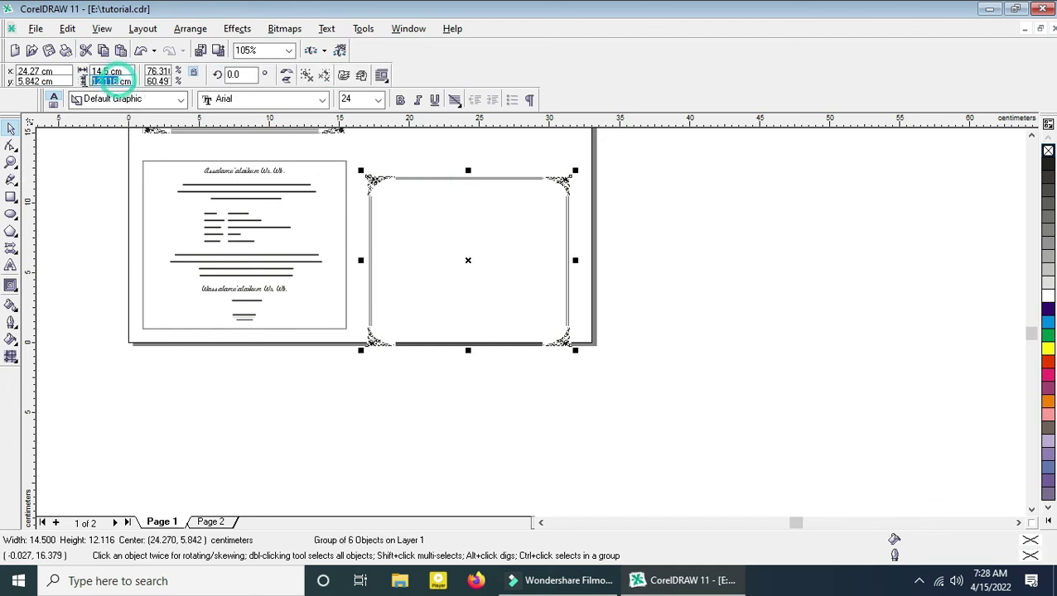
pyautogui.write('12')
pyautogui.press('Return')
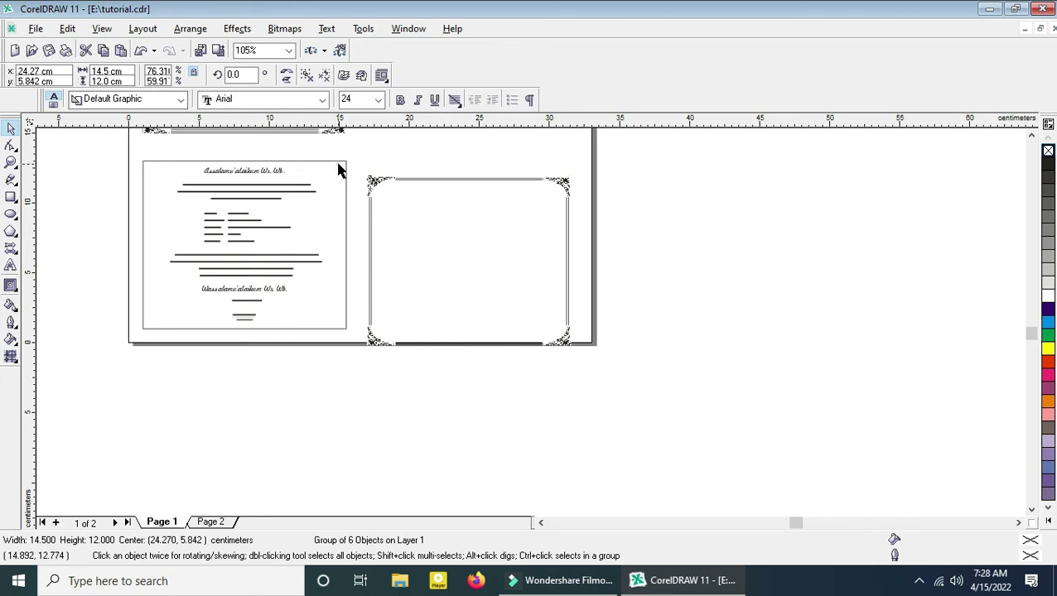
# Step: Center the second decorative frame horizontally and vertically on the lower guide rectangle
pyautogui.keyDown('shift'); pyautogui.click(313, 254); pyautogui.keyUp('shift')
pyautogui.press('e')
pyautogui.press('c')
pyautogui.click(410, 184)
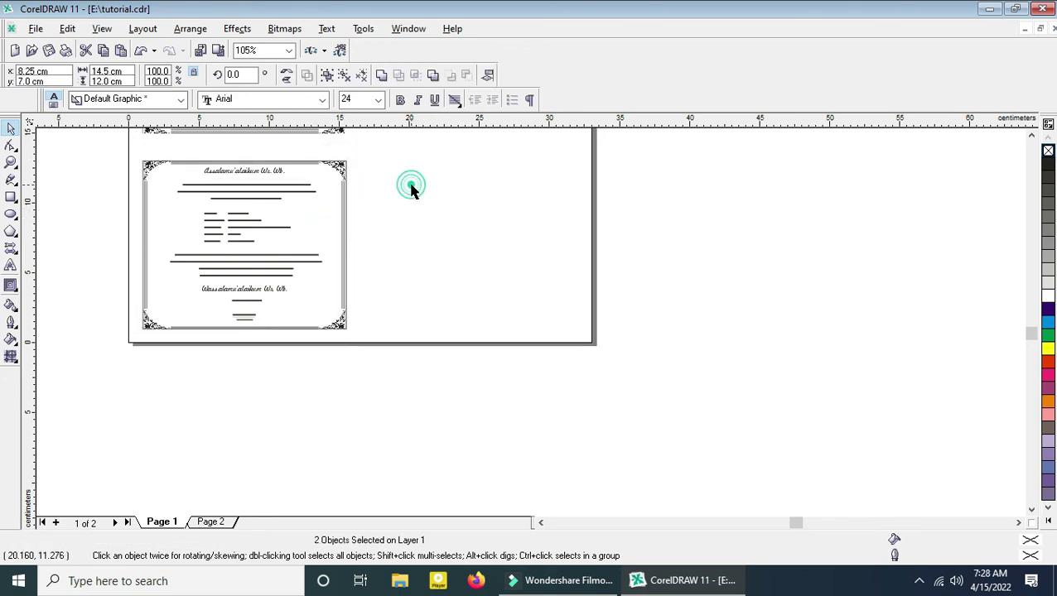
pyautogui.press('F4')
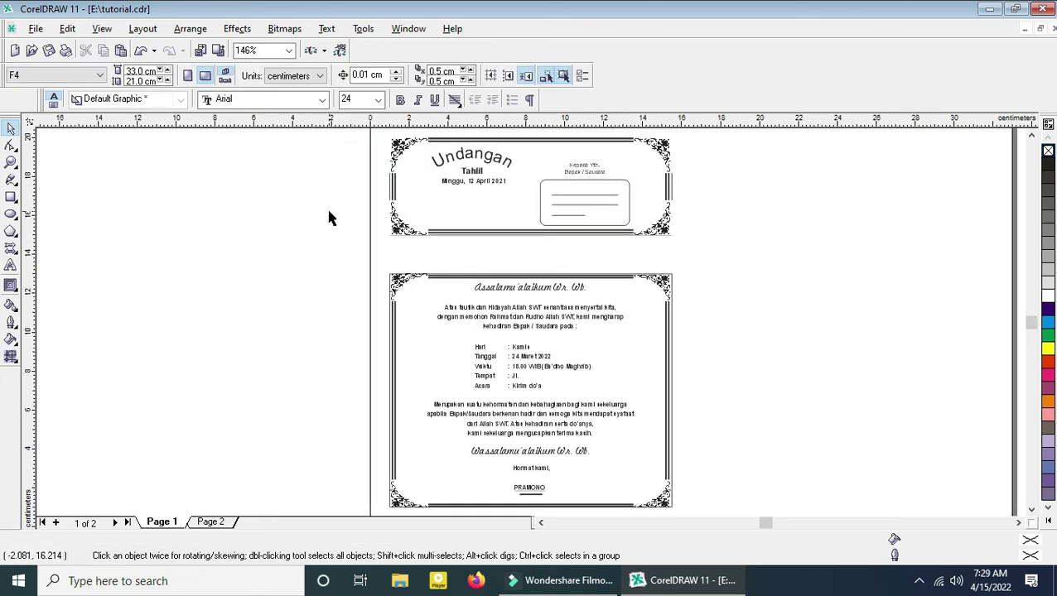
pyautogui.press('F3')
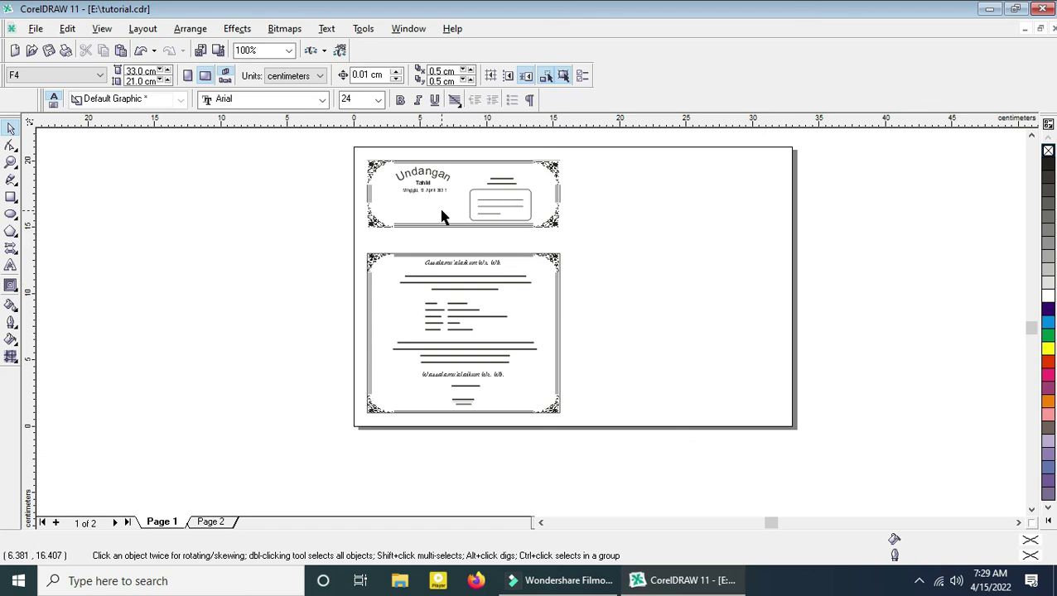
# Step: Ungroup the upper section's content and move the Undangan Tahlil title and date about 1.3 cm toward the frame's left edge
pyautogui.press('z')
pyautogui.moveTo(350, 149); pyautogui.dragTo(610, 241)
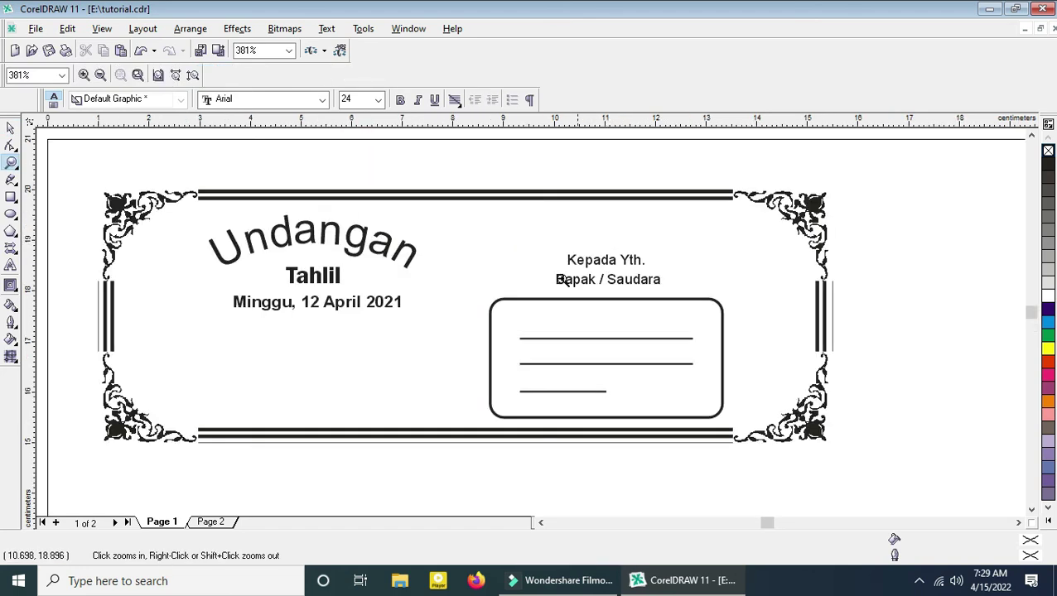
pyautogui.click(11, 126)
pyautogui.click(301, 178)
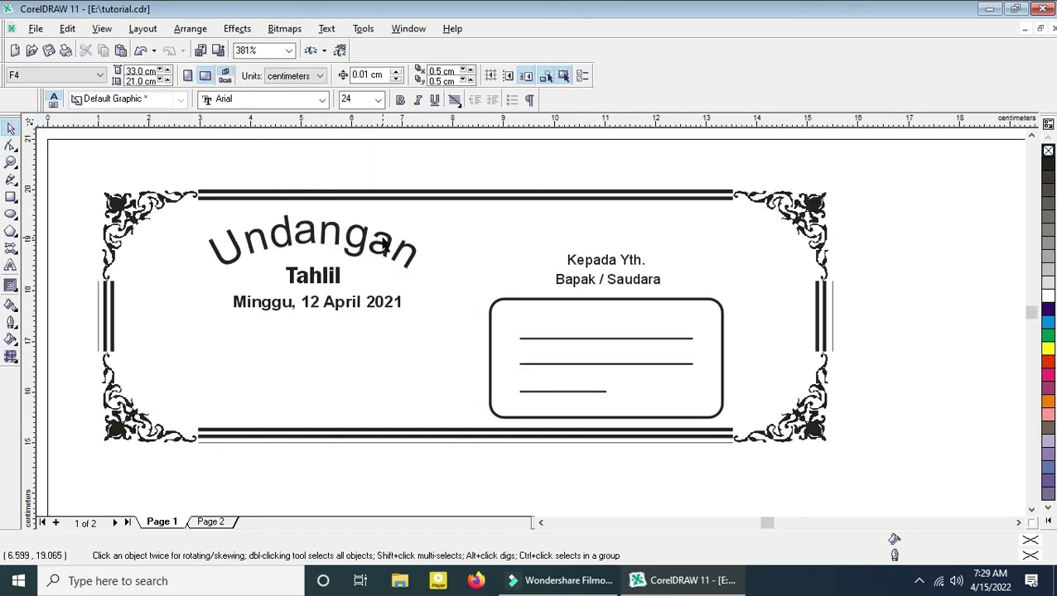
pyautogui.click(383, 236)
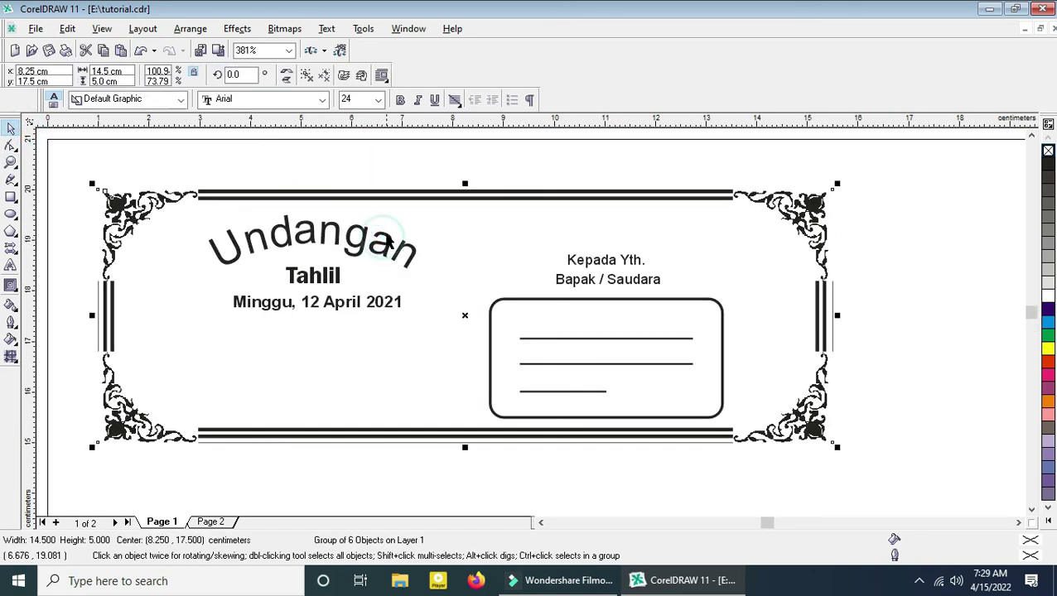
pyautogui.click(307, 75)
pyautogui.moveTo(177, 170); pyautogui.dragTo(440, 311)
pyautogui.moveTo(314, 273); pyautogui.dragTo(250, 278)
pyautogui.click(294, 177)
# Step: Move the Kepada Yth. text and rounded recipient box about 1 cm toward the upper frame's right edge
pyautogui.moveTo(448, 173); pyautogui.dragTo(744, 442)
pyautogui.moveTo(604, 339); pyautogui.dragTo(658, 340)
pyautogui.click(951, 288)
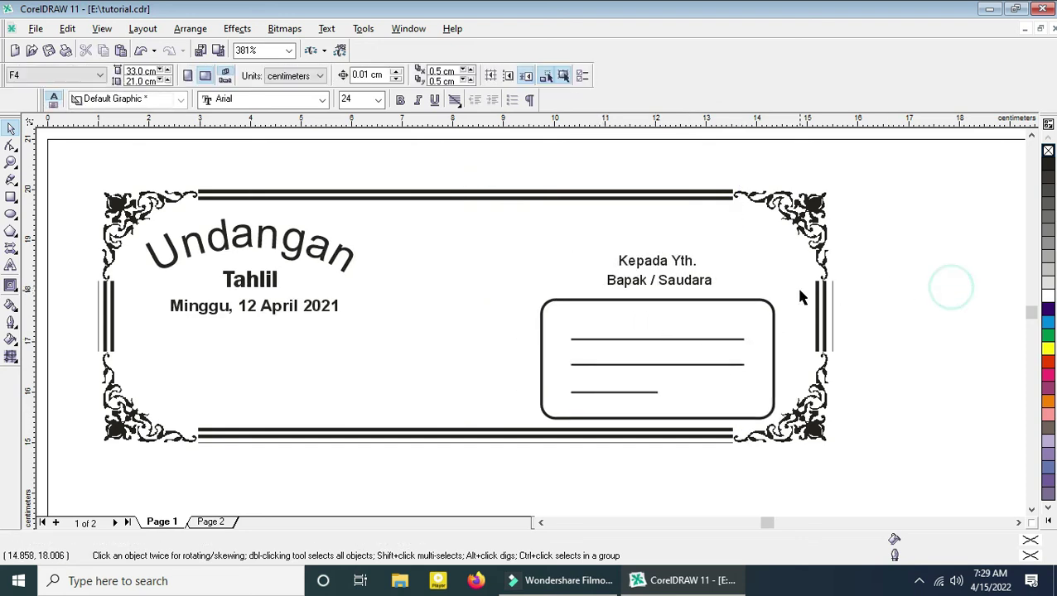
# Step: Examine how the lower decorative frame lines up with its guide rectangle
pyautogui.press('F4')
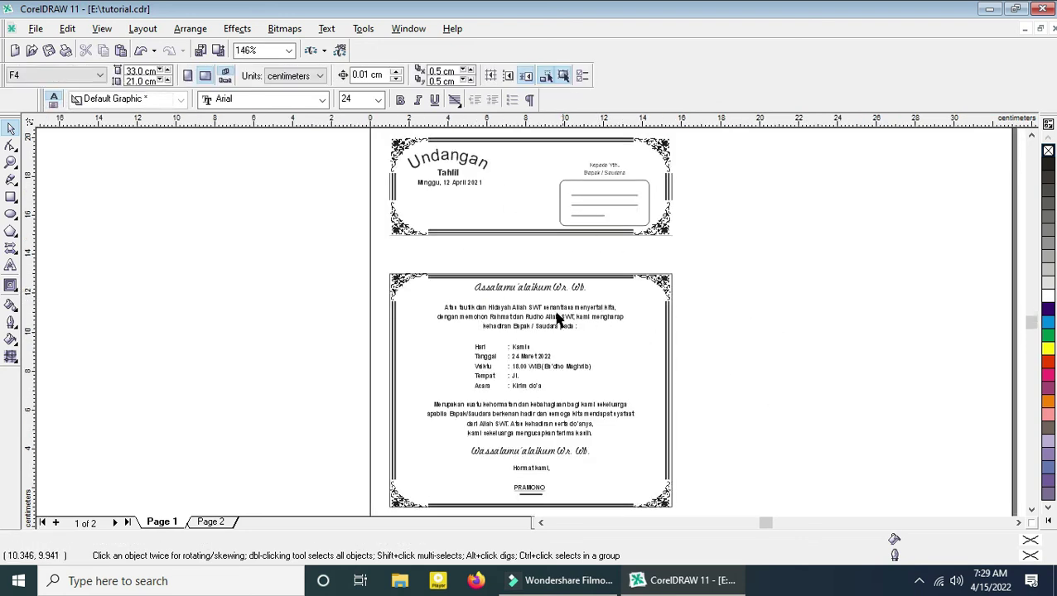
pyautogui.click(557, 291)
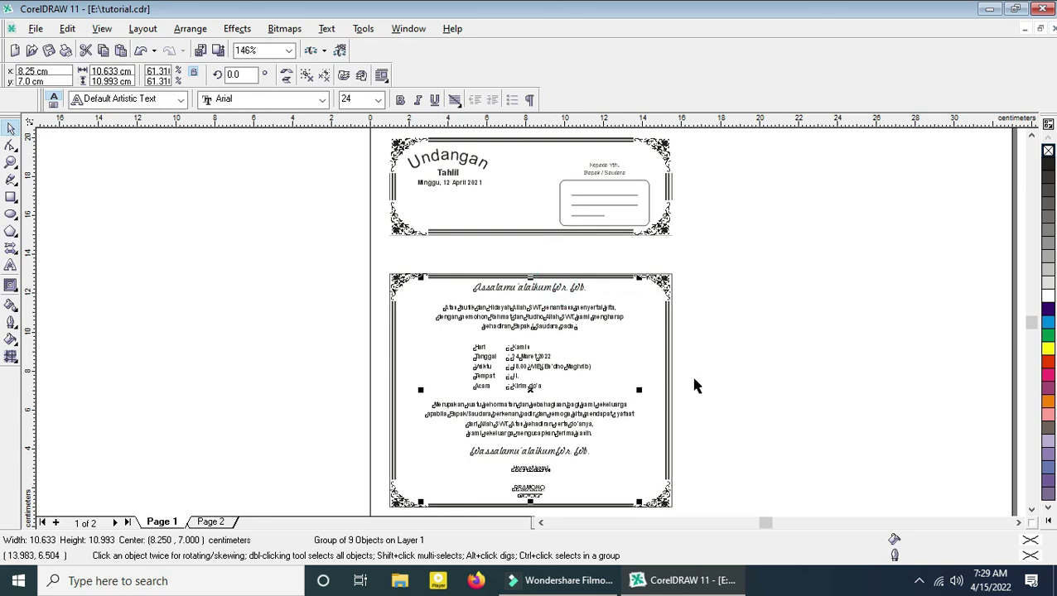
pyautogui.press('z')
pyautogui.click(404, 277)
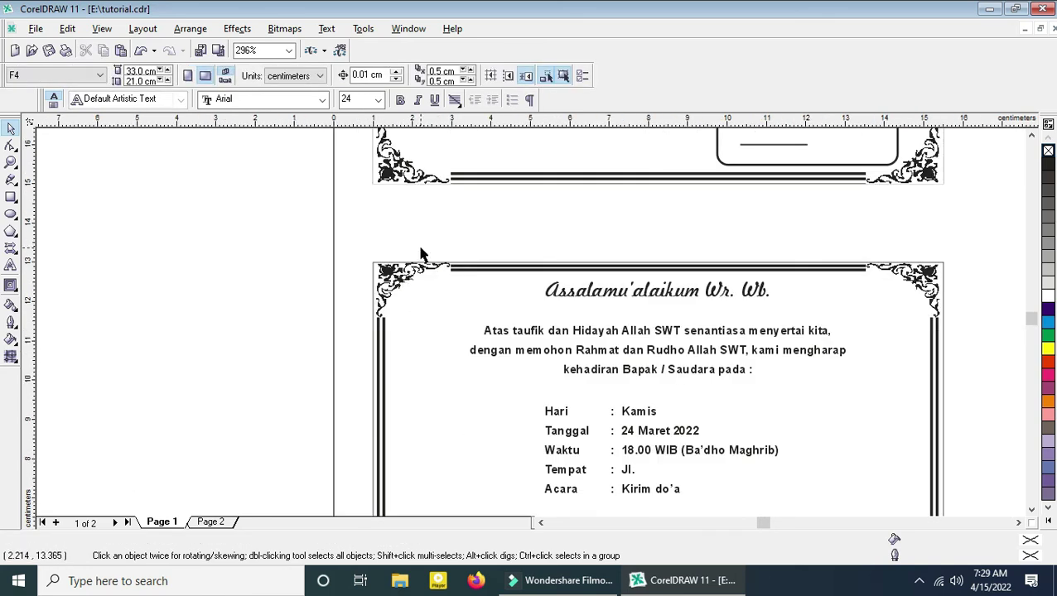
pyautogui.click(413, 256)
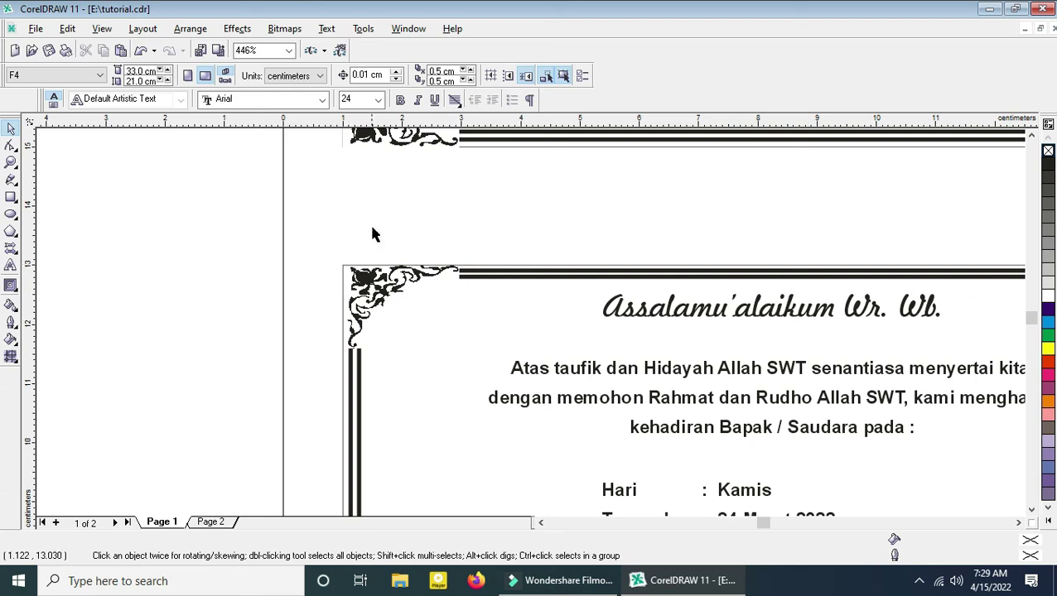
pyautogui.scroll(-5, 444, 280)
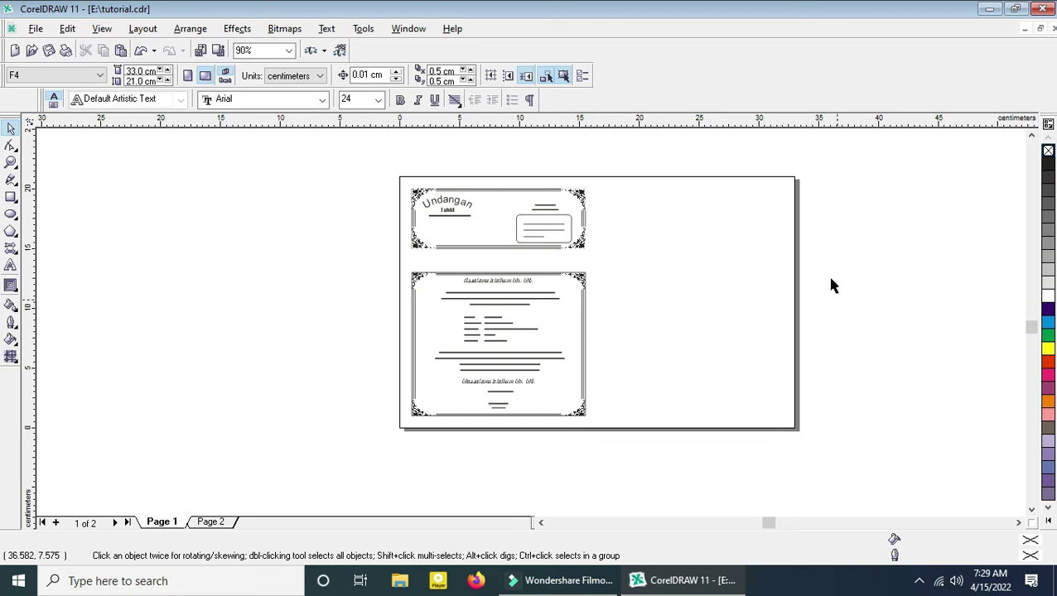
# Step: Group all the objects of the finished invitation, both upper and lower sections, into a single group
pyautogui.moveTo(368, 147); pyautogui.dragTo(613, 448)
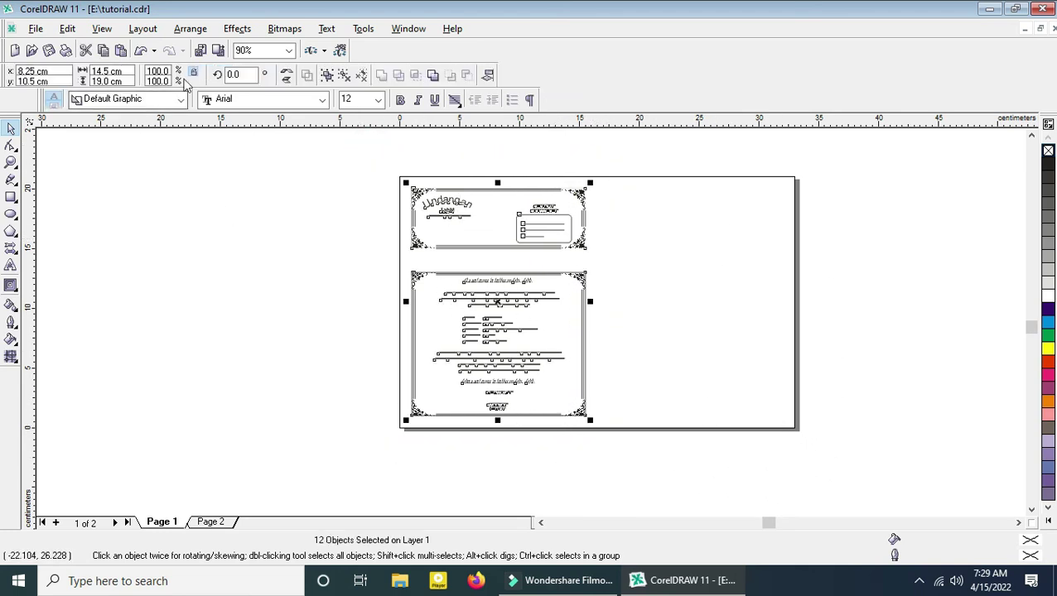
pyautogui.click(327, 76)
pyautogui.click(330, 225)
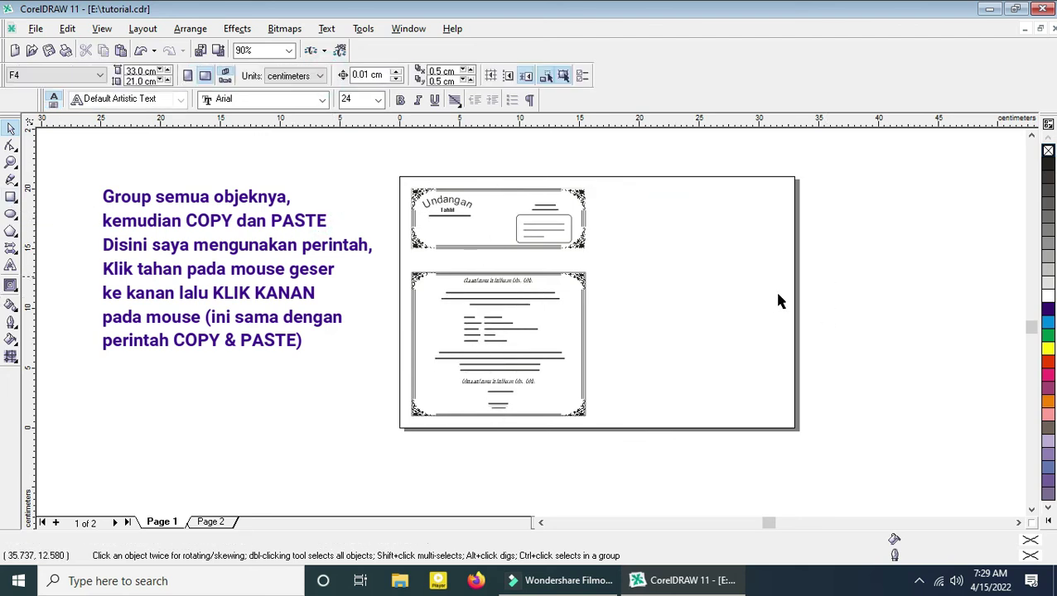
# Step: Add a page-sized rectangle and narrow it to 16.5 cm wide so it covers the right half of the page
pyautogui.doubleClick(11, 199)
pyautogui.moveTo(394, 301); pyautogui.dragTo(595, 304)
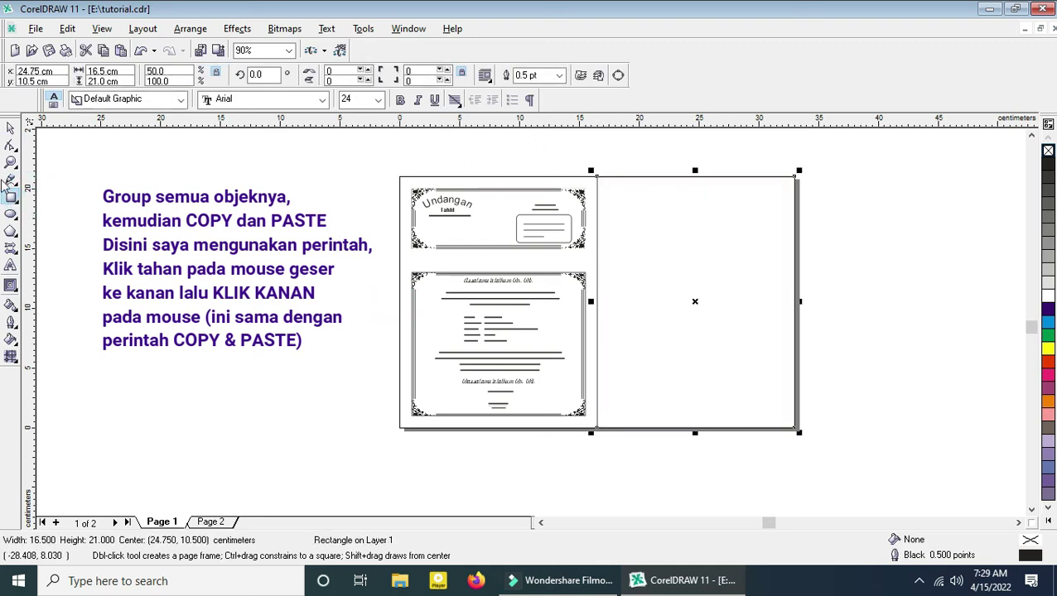
pyautogui.click(10, 128)
# Step: Duplicate the grouped invitation onto the right half of the page and center the copy horizontally and vertically on the half-page rectangle
pyautogui.moveTo(407, 179); pyautogui.dragTo(595, 444)
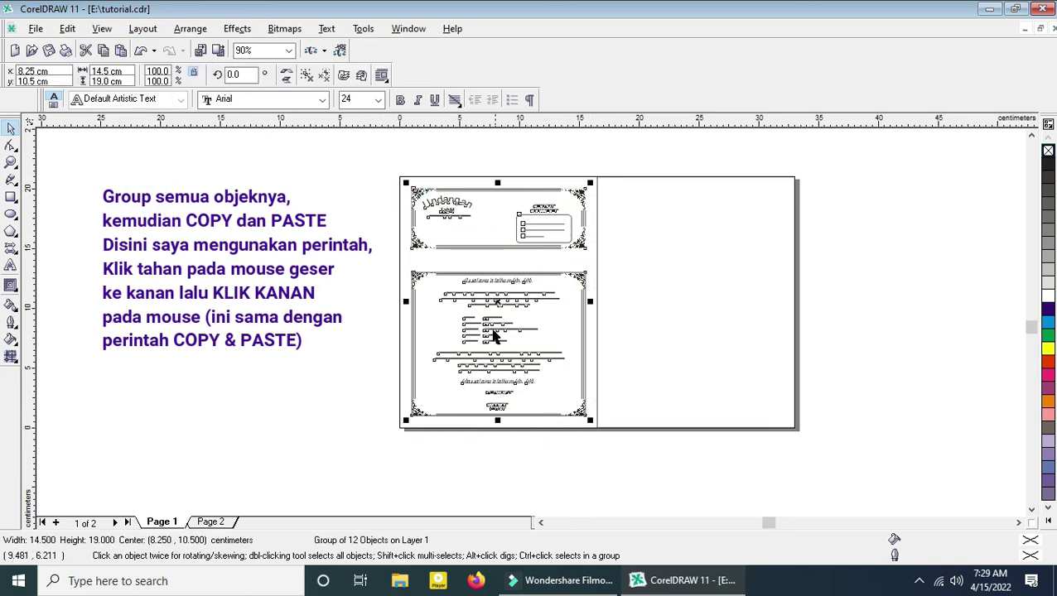
pyautogui.moveTo(497, 305); pyautogui.dragTo(699, 328)
pyautogui.rightClick(698, 328)
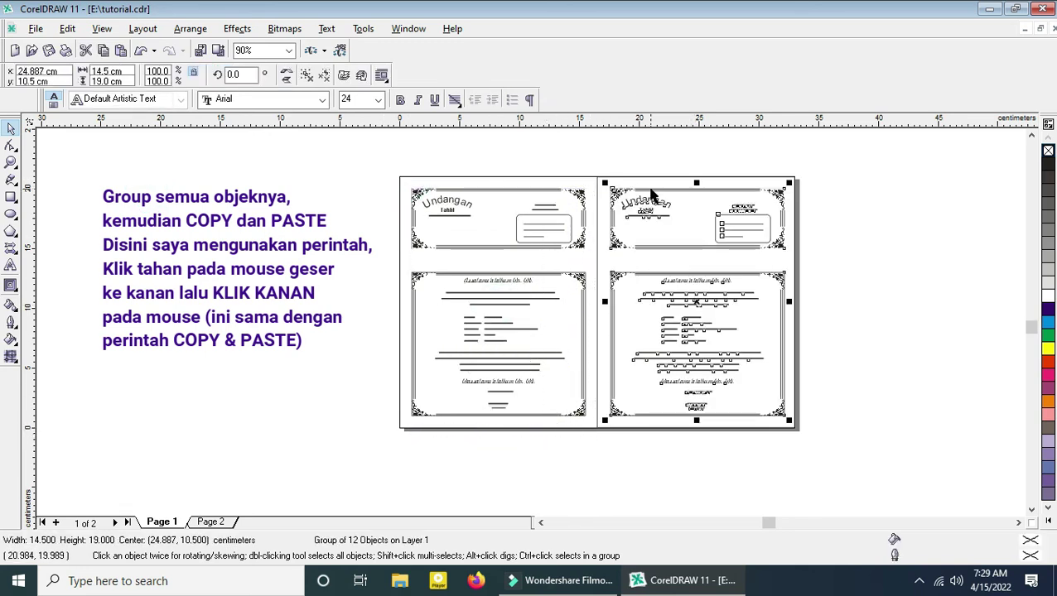
pyautogui.keyDown('shift'); pyautogui.click(650, 182); pyautogui.keyUp('shift')
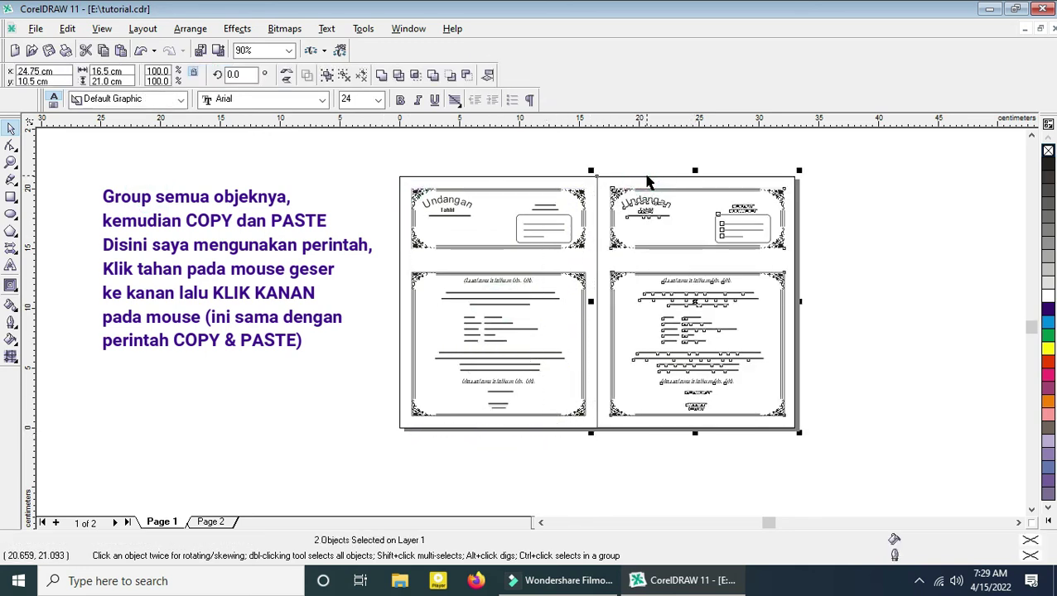
pyautogui.click(644, 170)
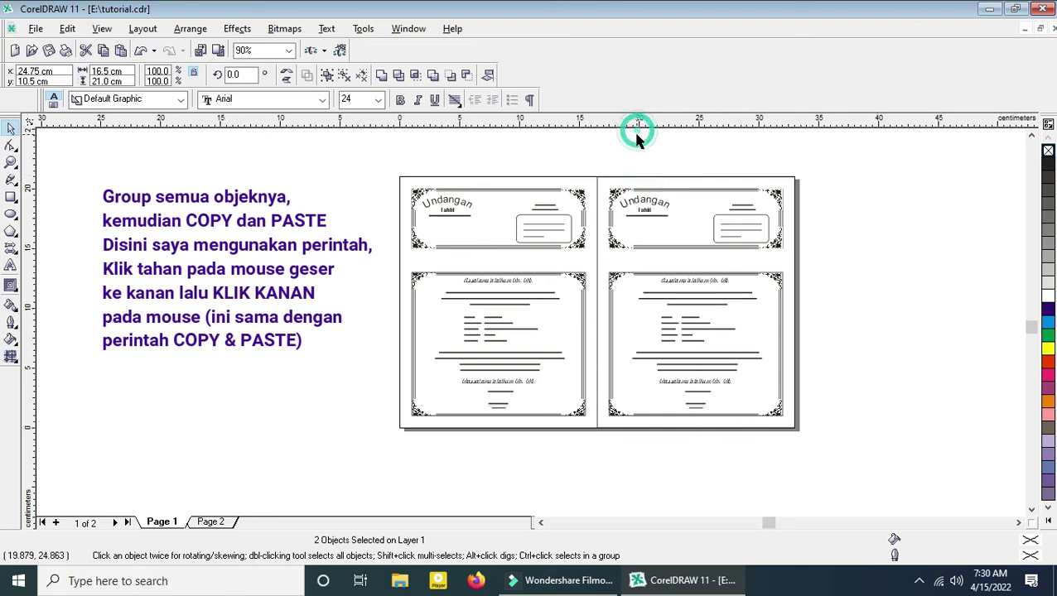
# Step: Delete the half-page guide rectangle around the second invitation copy
pyautogui.click(607, 179)
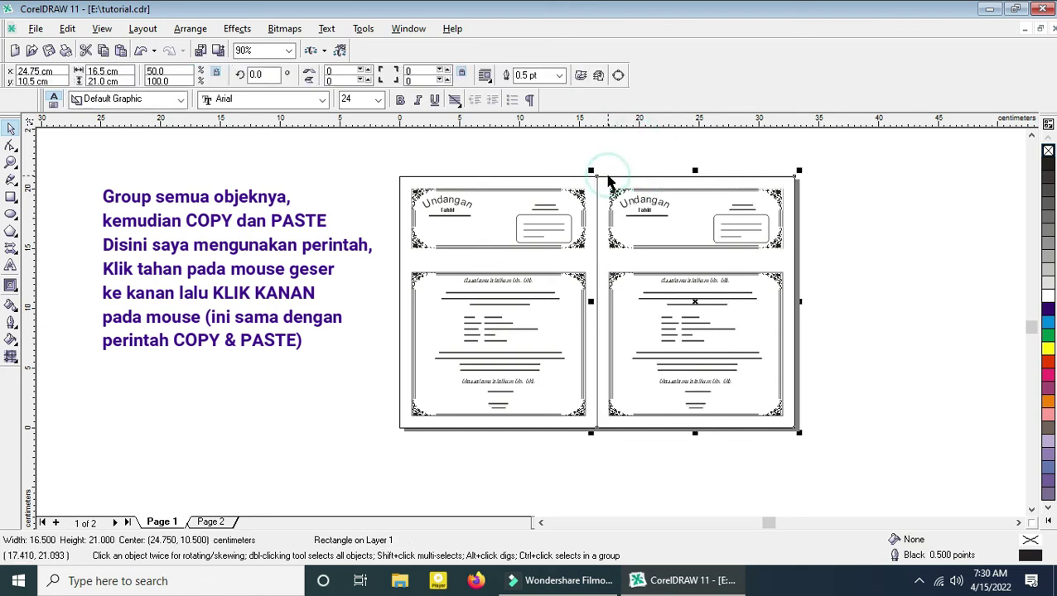
pyautogui.click(611, 184)
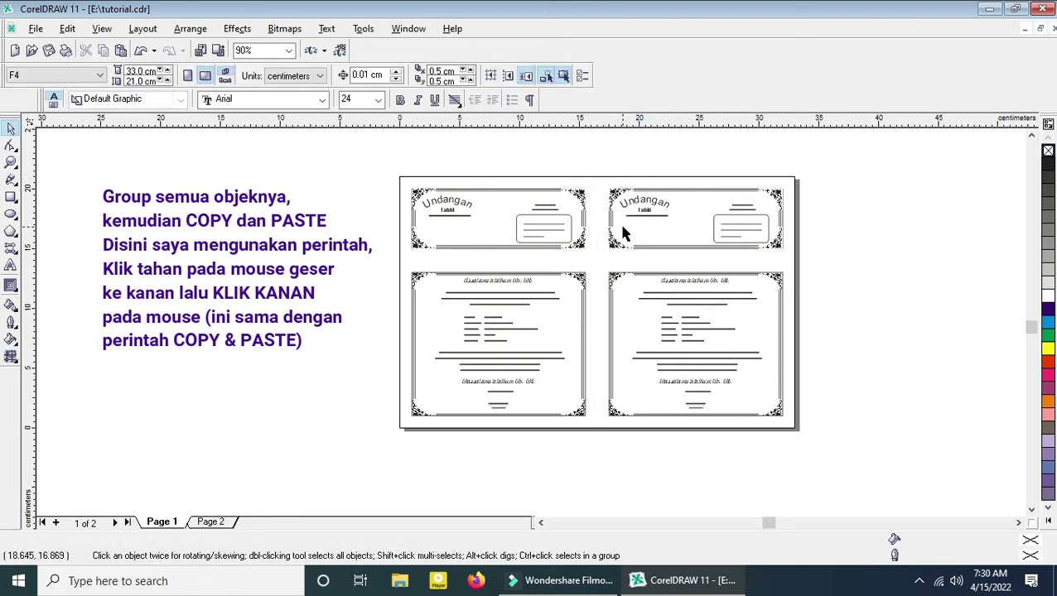
pyautogui.click(609, 430)
pyautogui.click(470, 164)
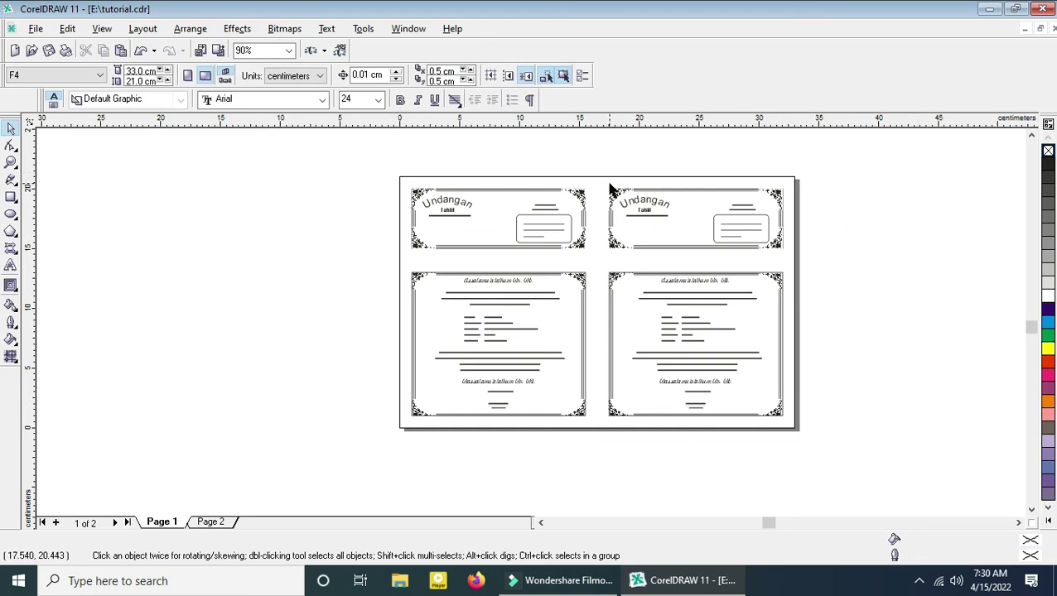
pyautogui.press('F4')
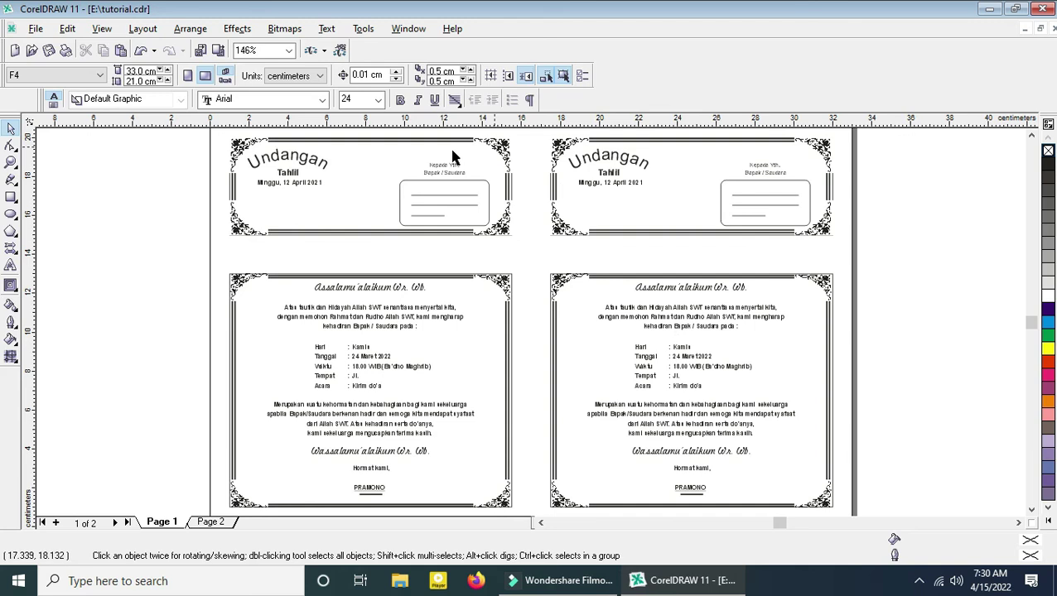